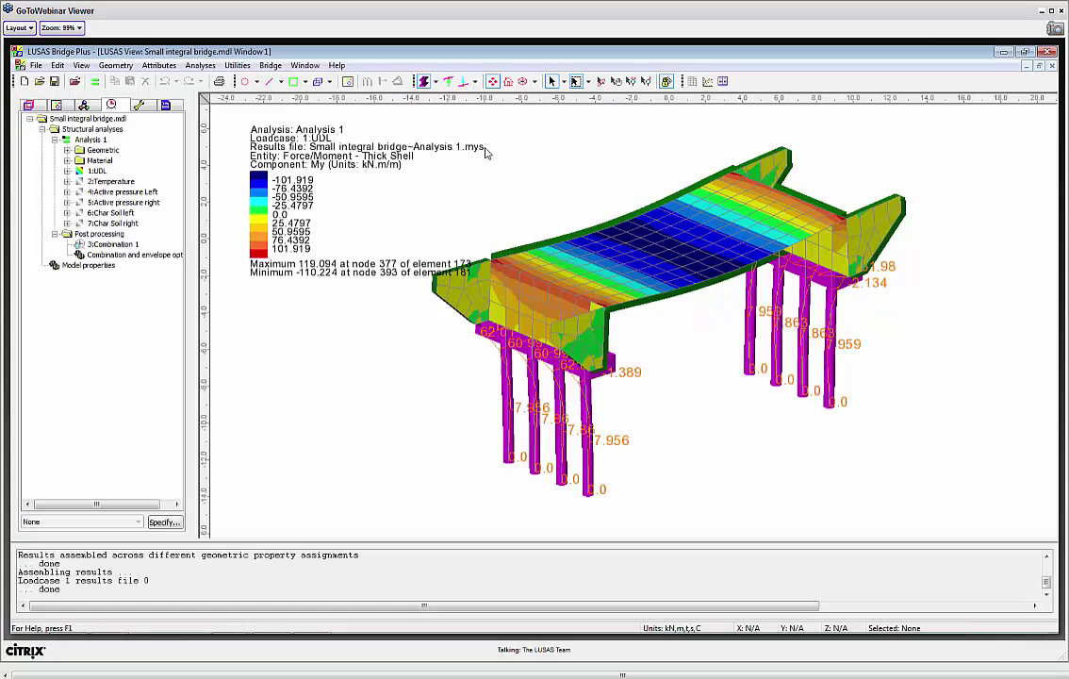
Turn off the fleshed member display, rotate the bridge to a new 3D angle and save it as a view named "My 3D view".
left_click(601, 81)
left_click_drag(589, 357, 603, 382)
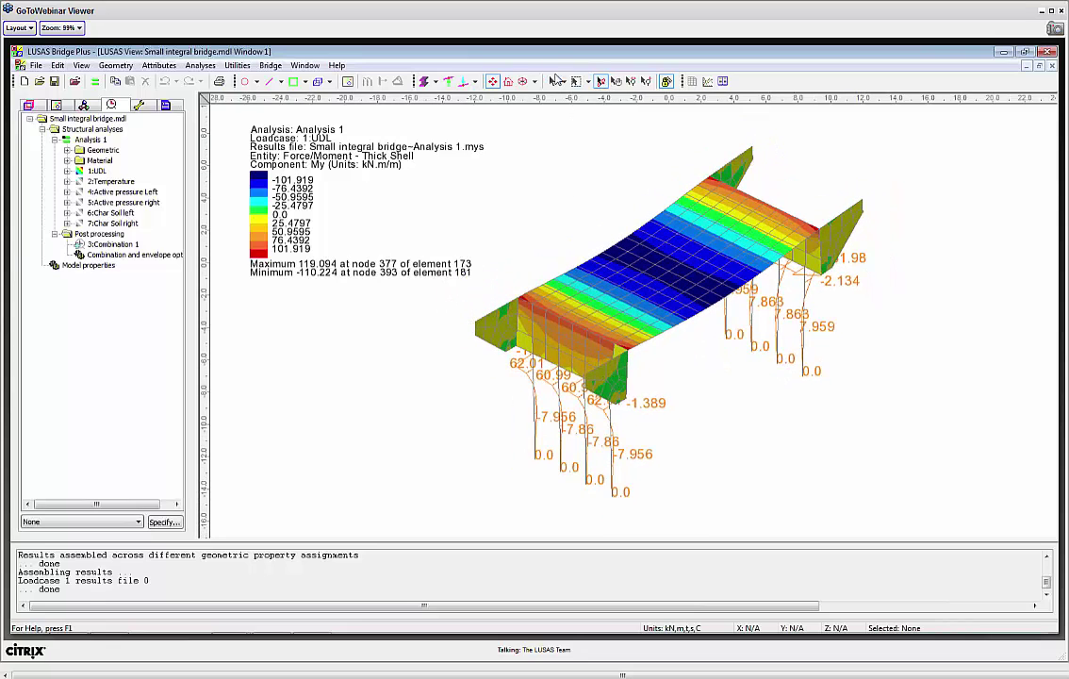
left_click(552, 82)
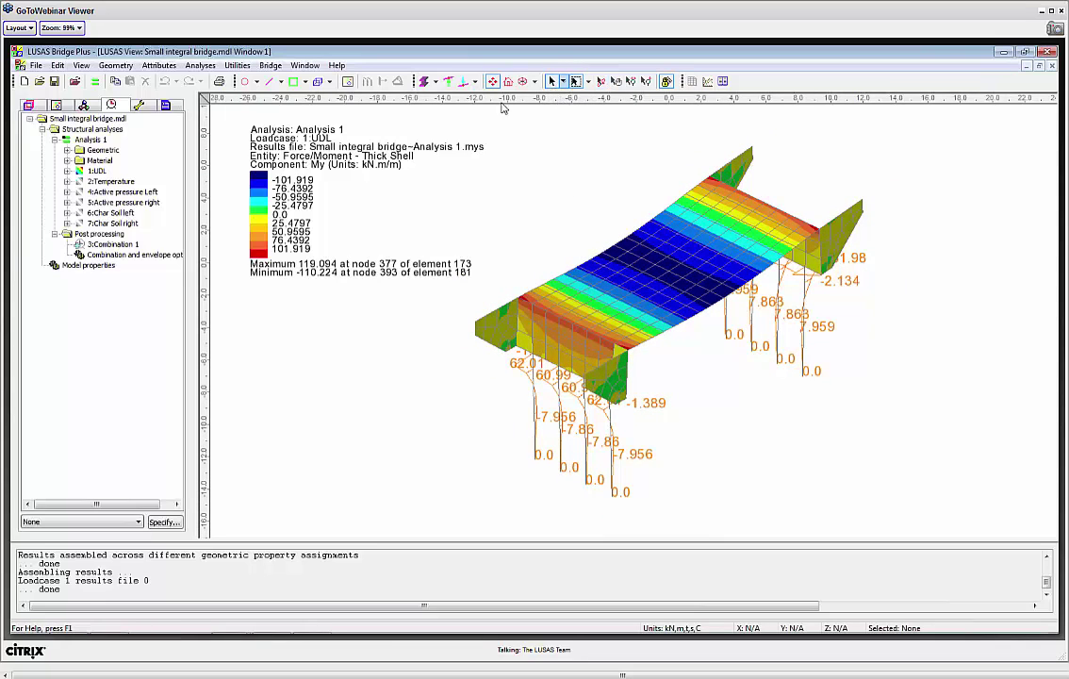
left_click(302, 67)
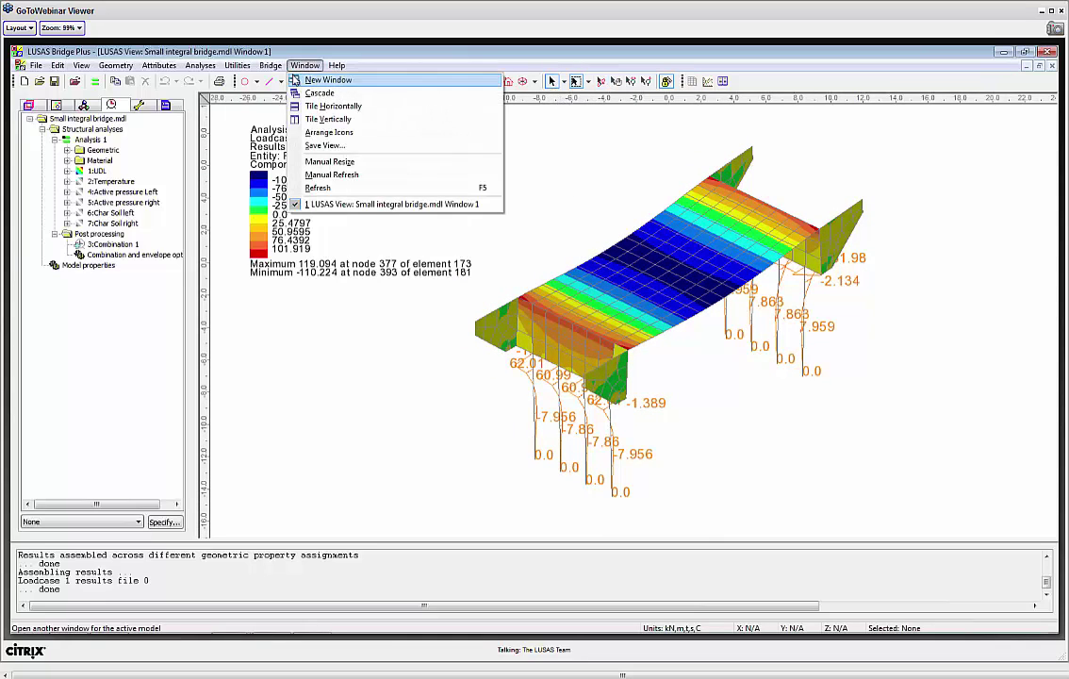
left_click(323, 148)
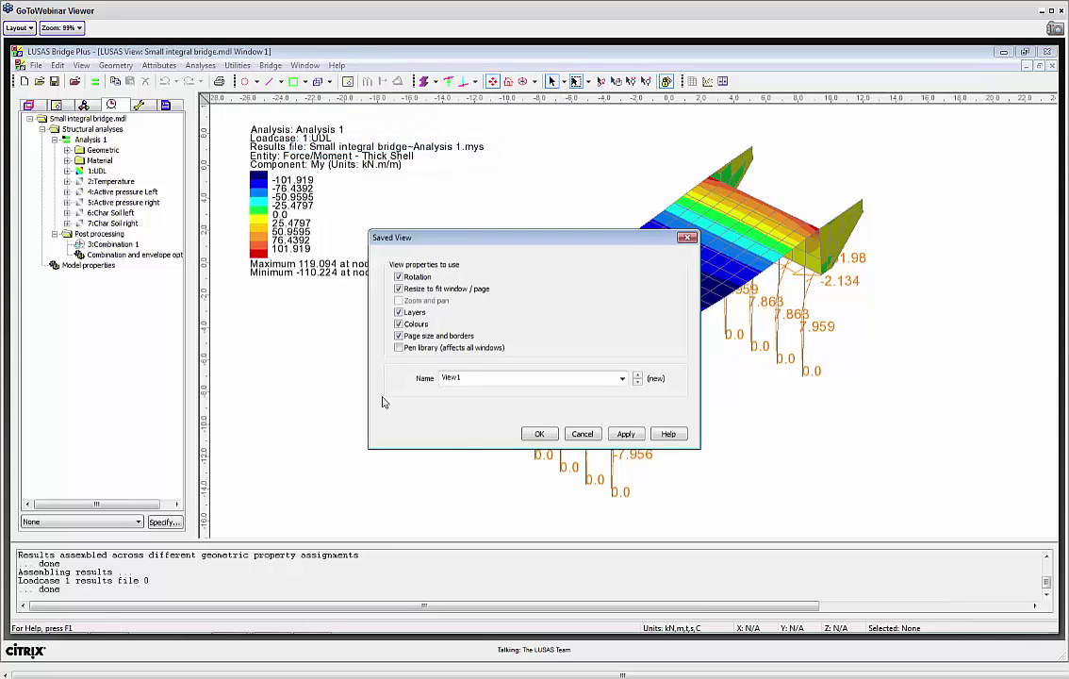
double_click(482, 379)
type("My 3D v")
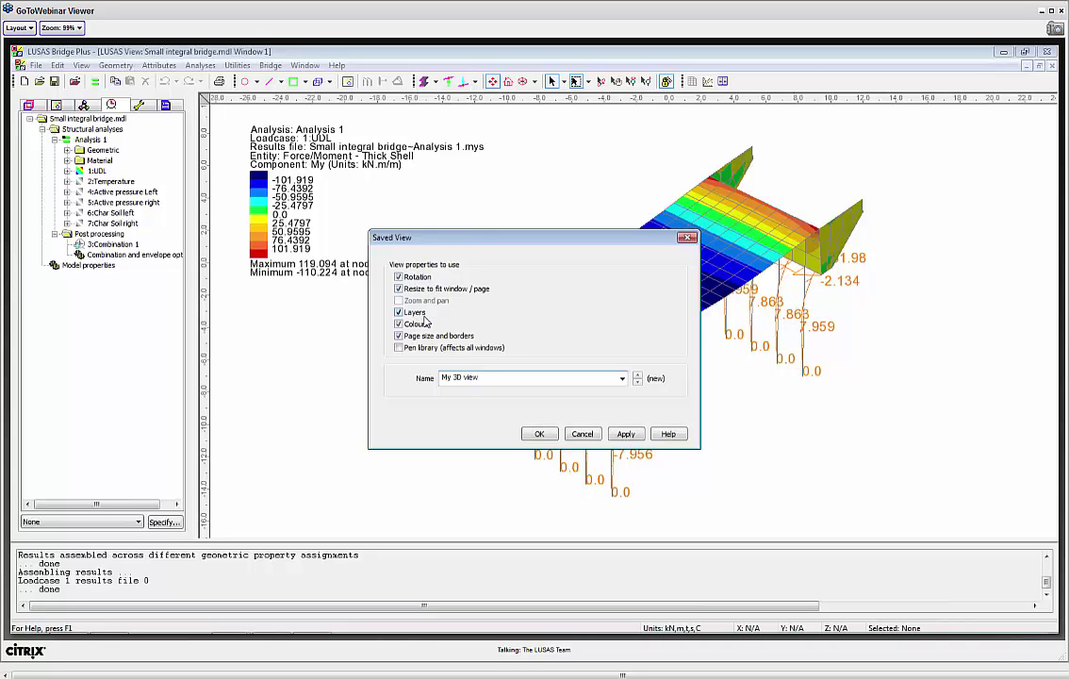
left_click(539, 433)
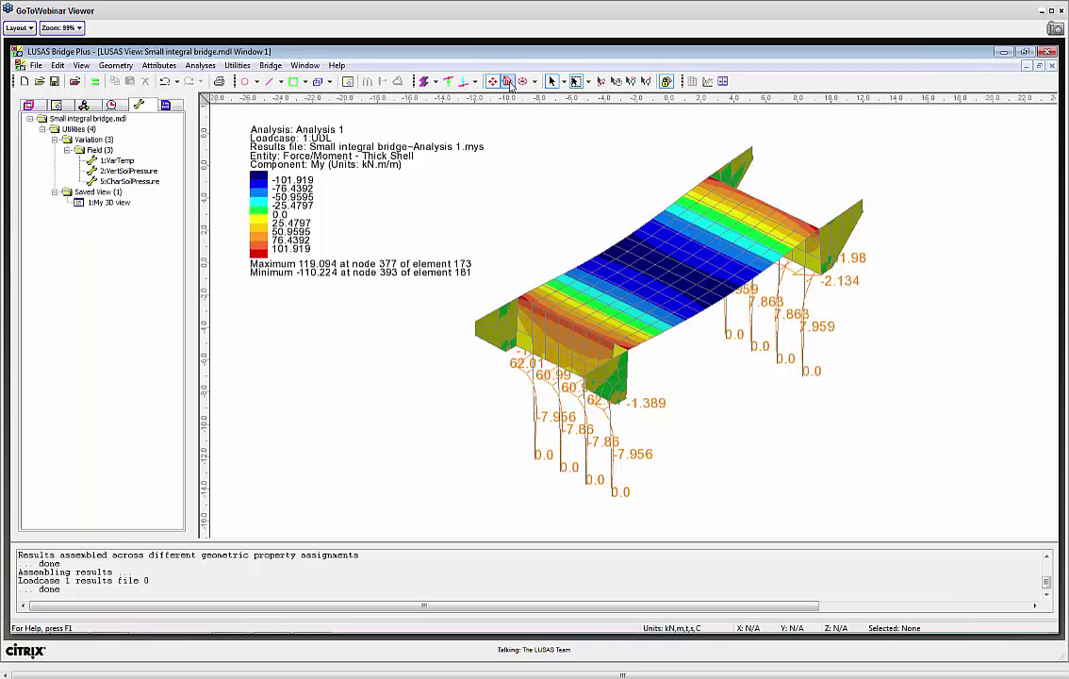
Show the bridge in plan with the Mz (Force/Moment - Thick 3D Beam) diagrams layer switched off, shifted slightly sideways in the window.
left_click(507, 82)
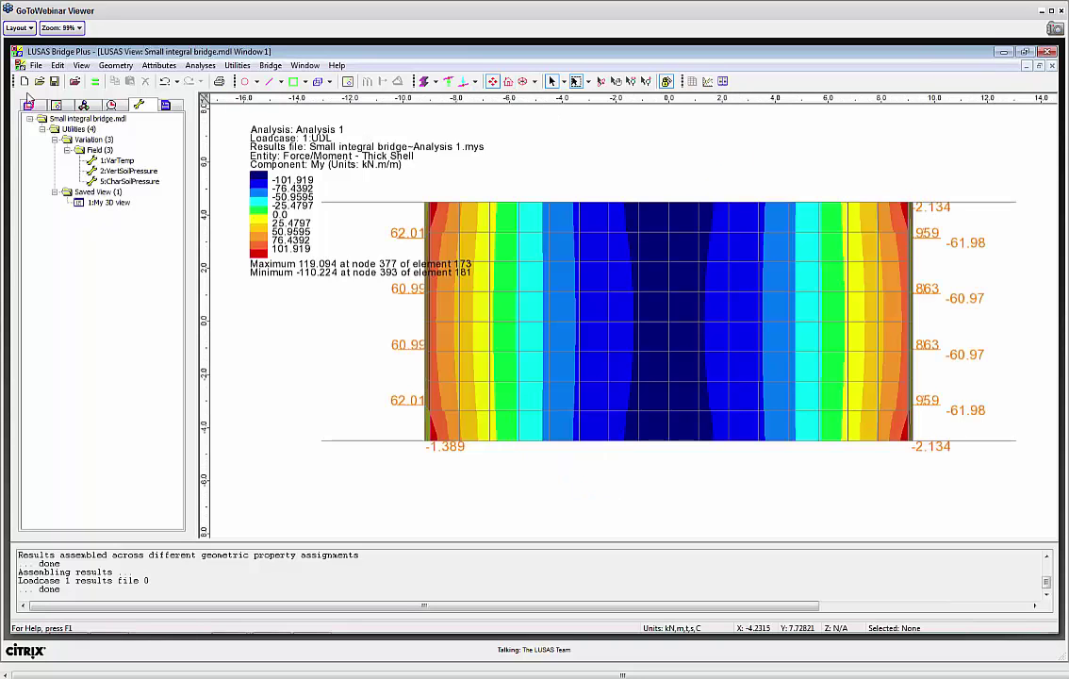
left_click(28, 104)
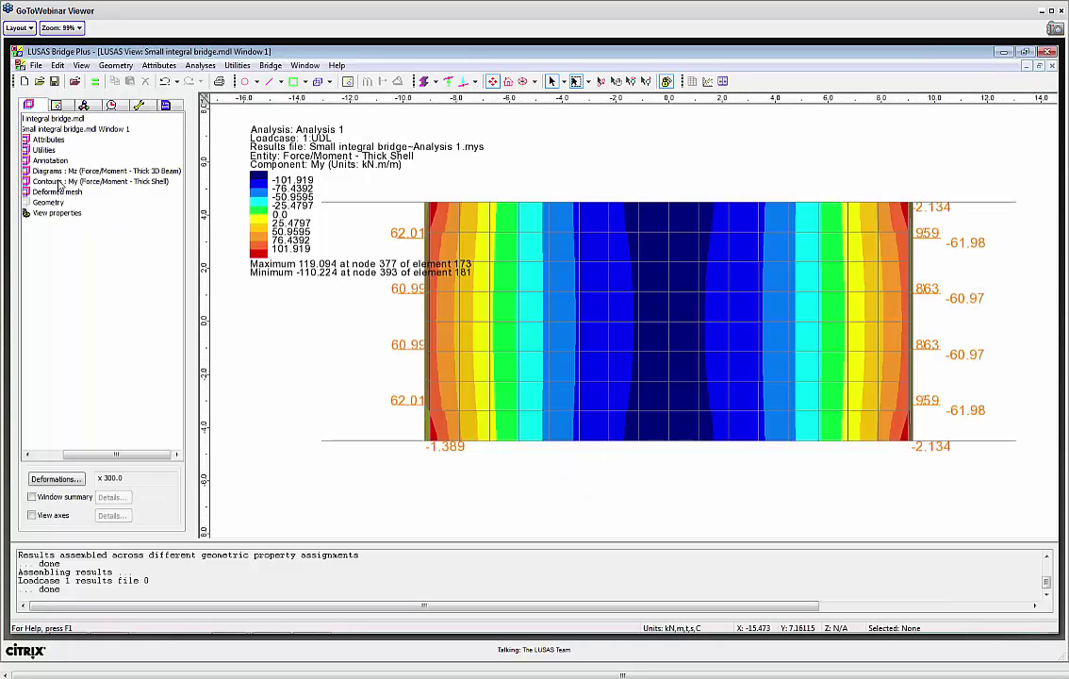
right_click(58, 173)
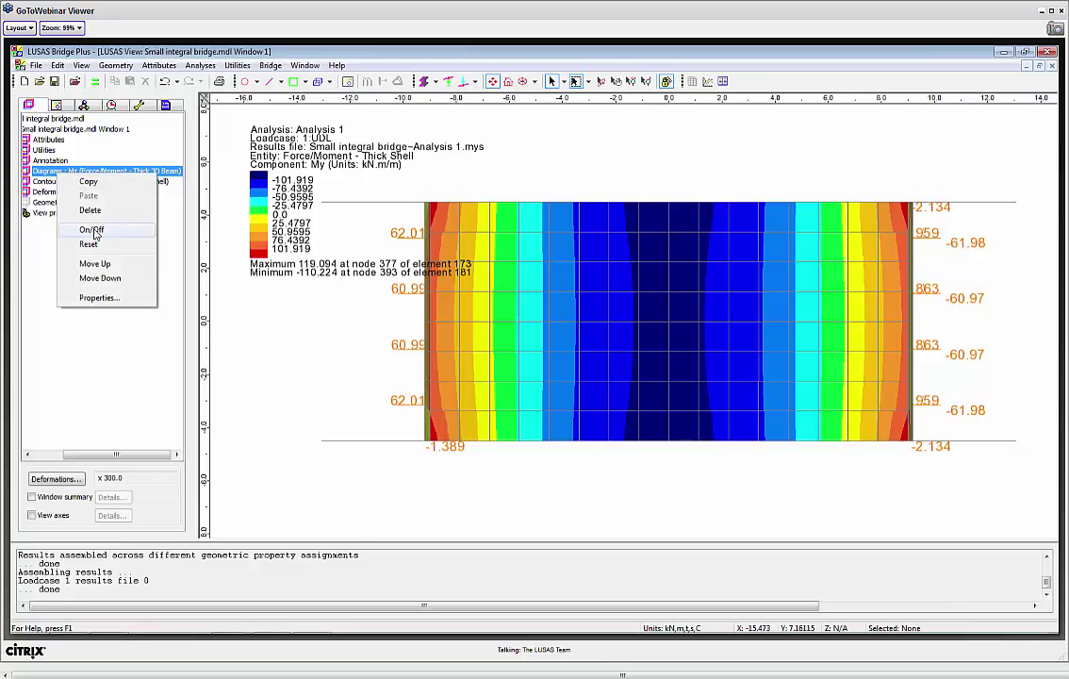
left_click(94, 229)
left_click(616, 81)
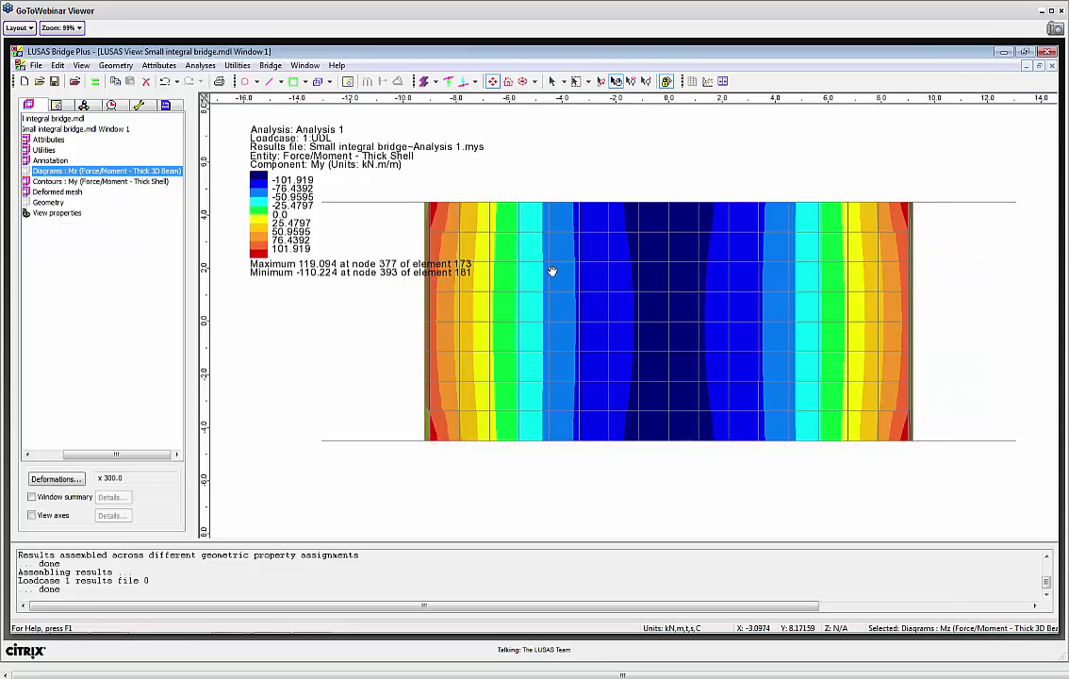
left_click_drag(548, 369, 568, 369)
left_click(552, 81)
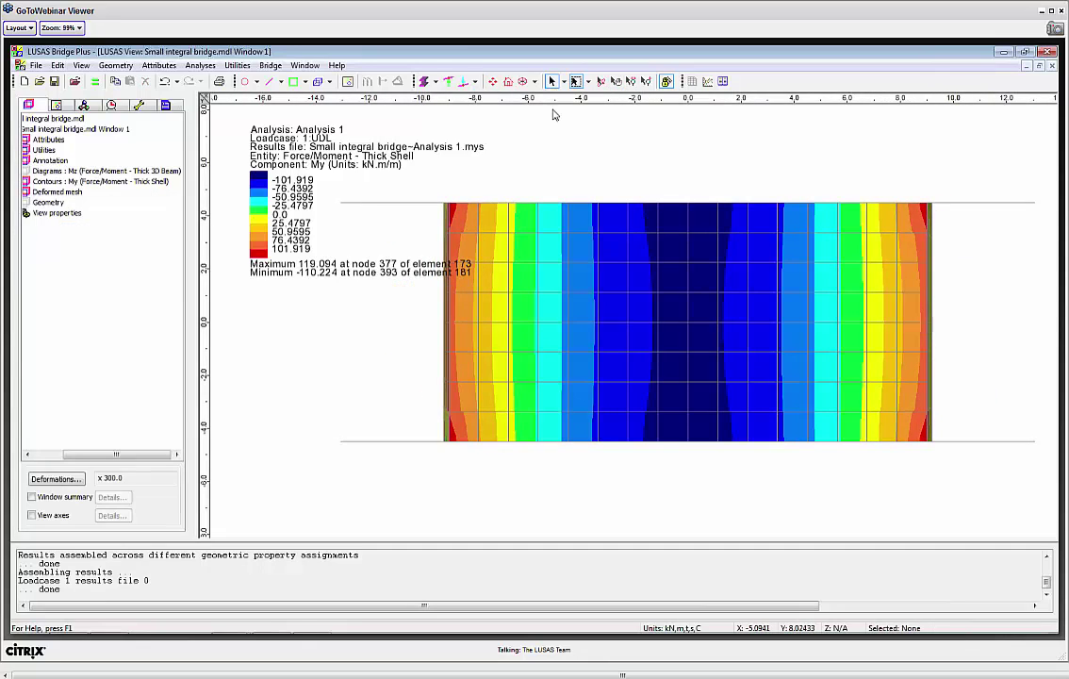
Save the current plan display as a view named "My Plan view".
left_click(304, 66)
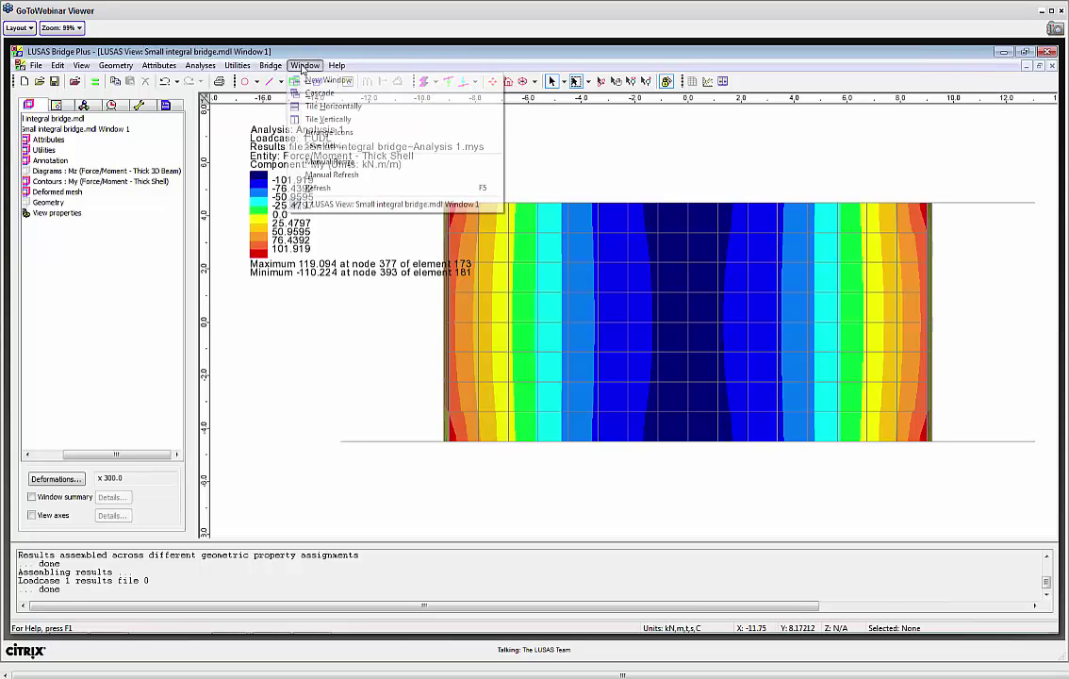
left_click(332, 146)
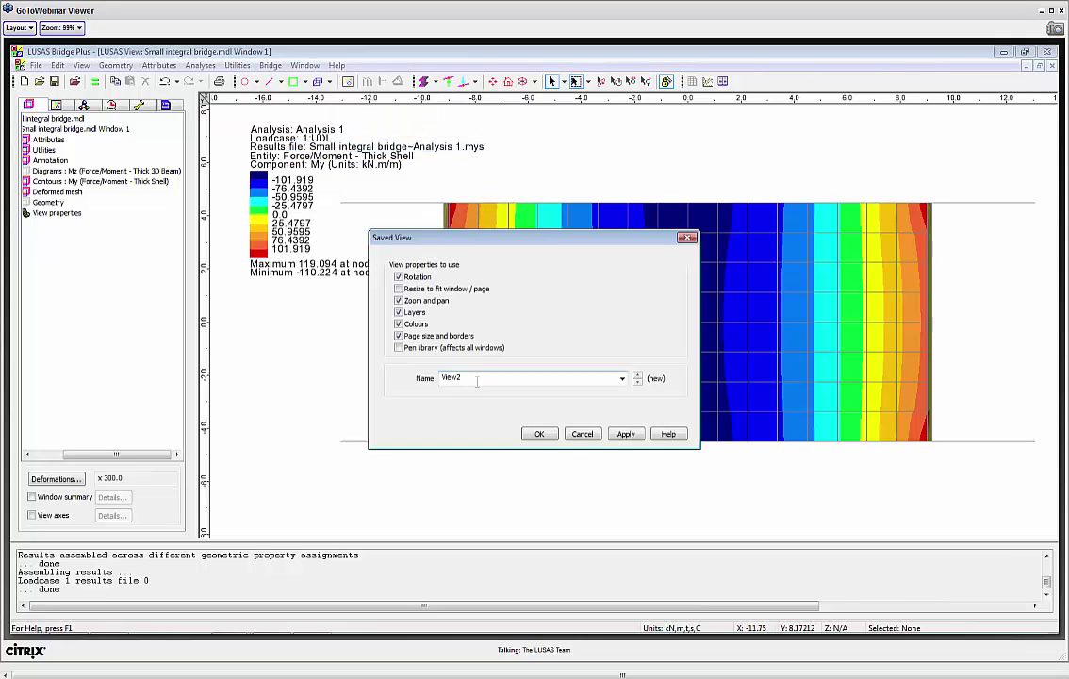
type("My Plan v")
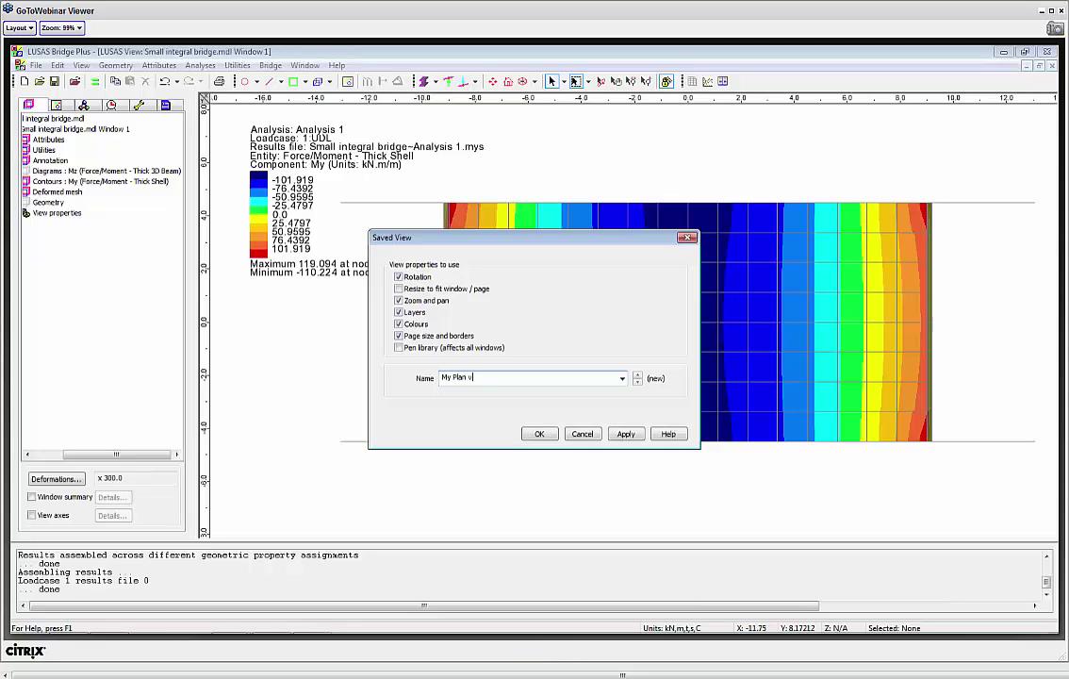
left_click(540, 433)
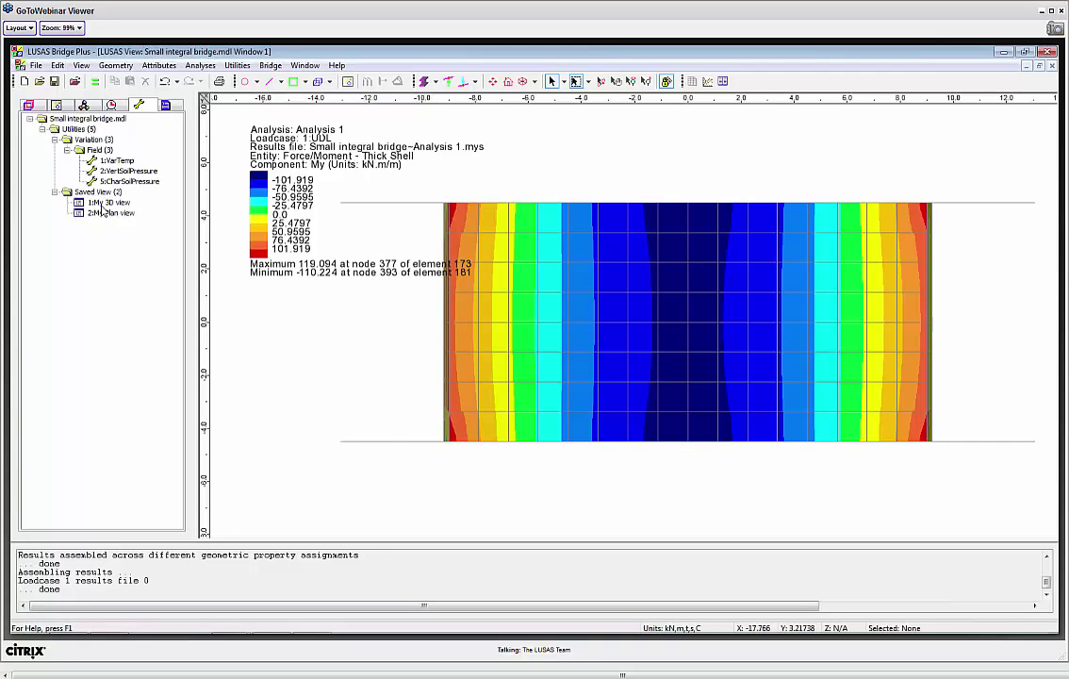
Apply the saved view "My 3D view" to the model window, followed by "My Plan view".
left_click_drag(106, 206, 379, 207)
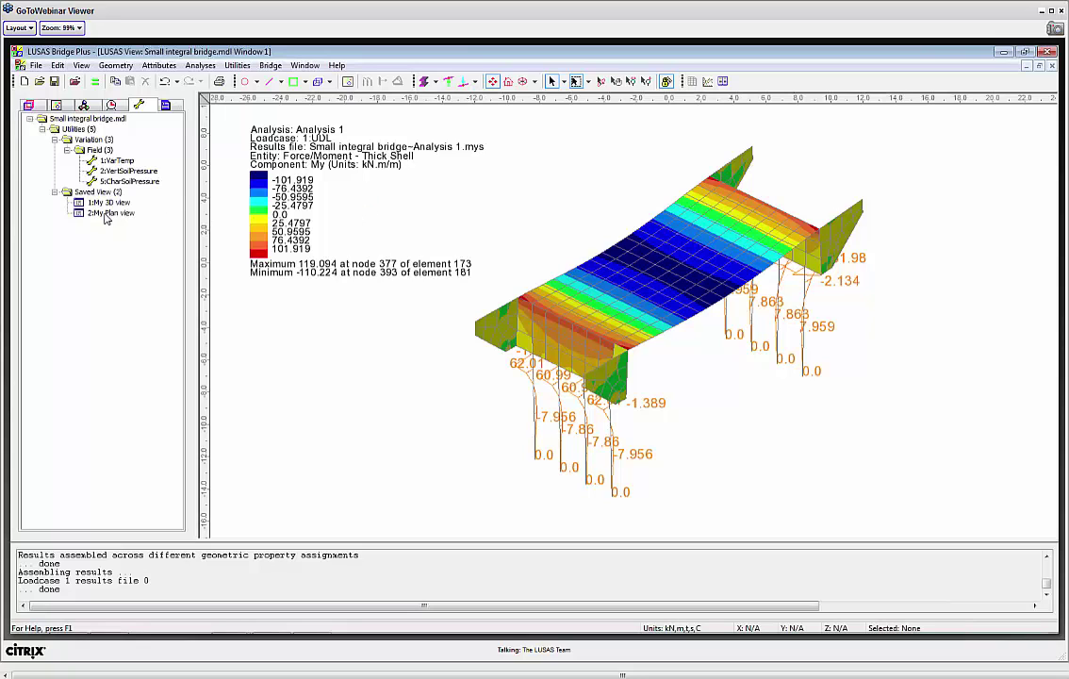
left_click_drag(108, 213, 359, 210)
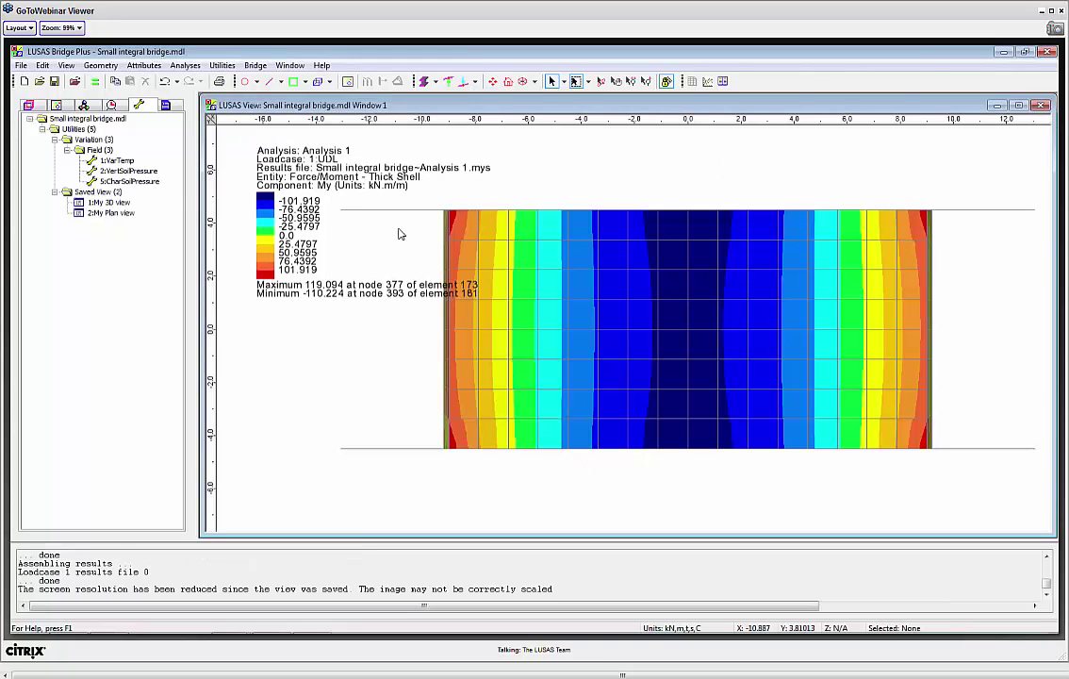
Set loadcase 6:Char Soil left active and display its results using the saved view "My 3D view".
left_click(111, 104)
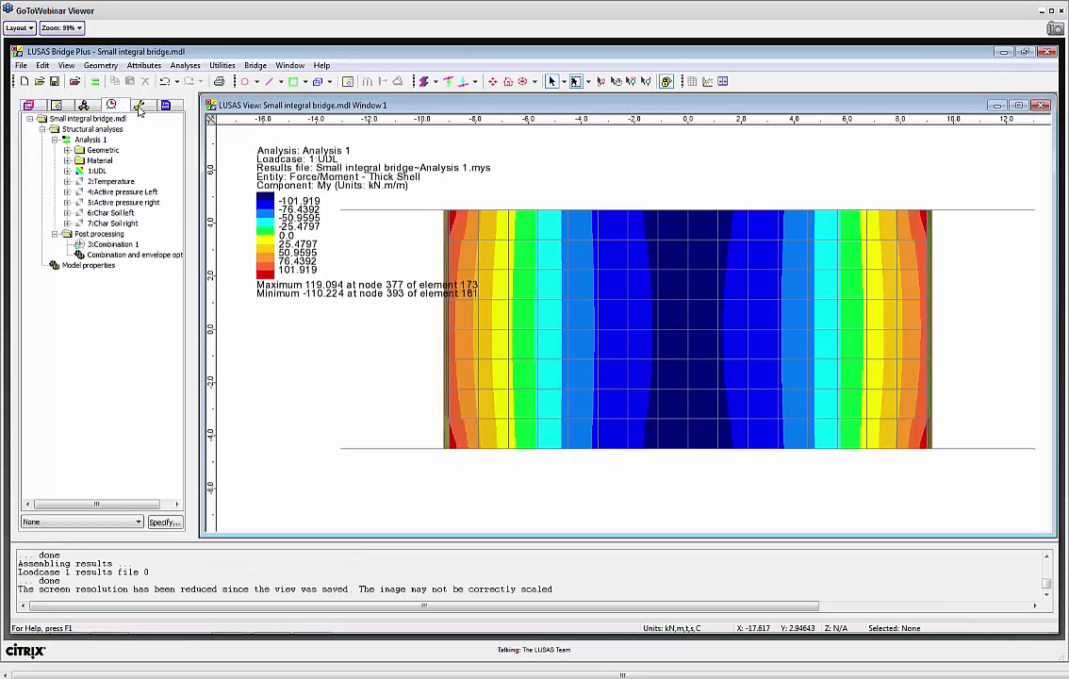
right_click(134, 213)
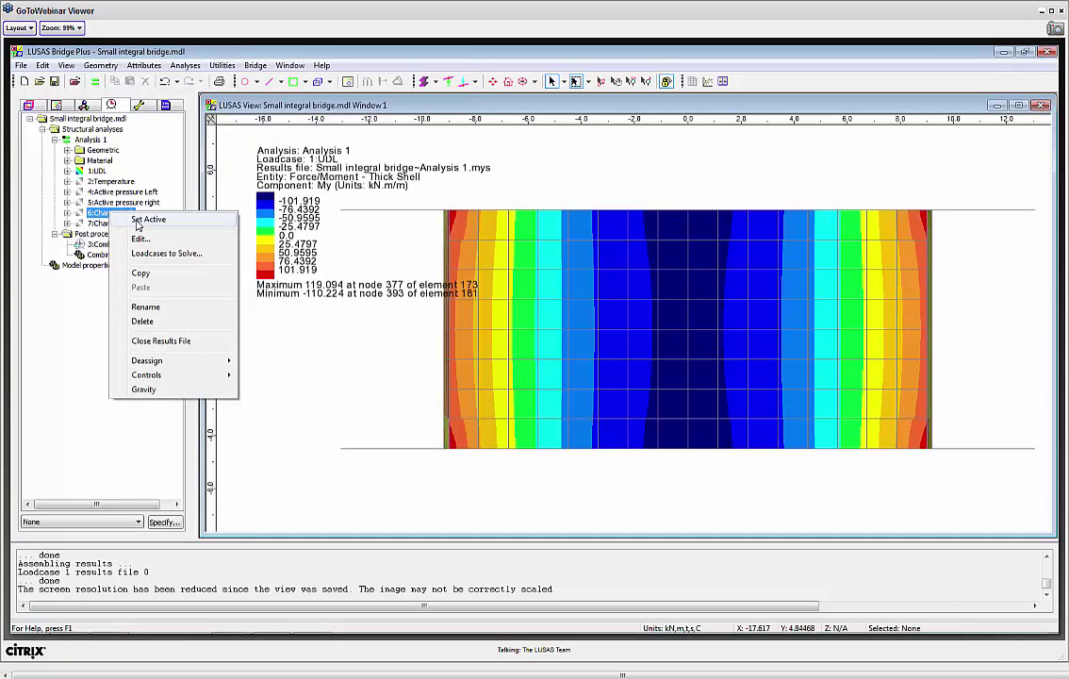
left_click(137, 217)
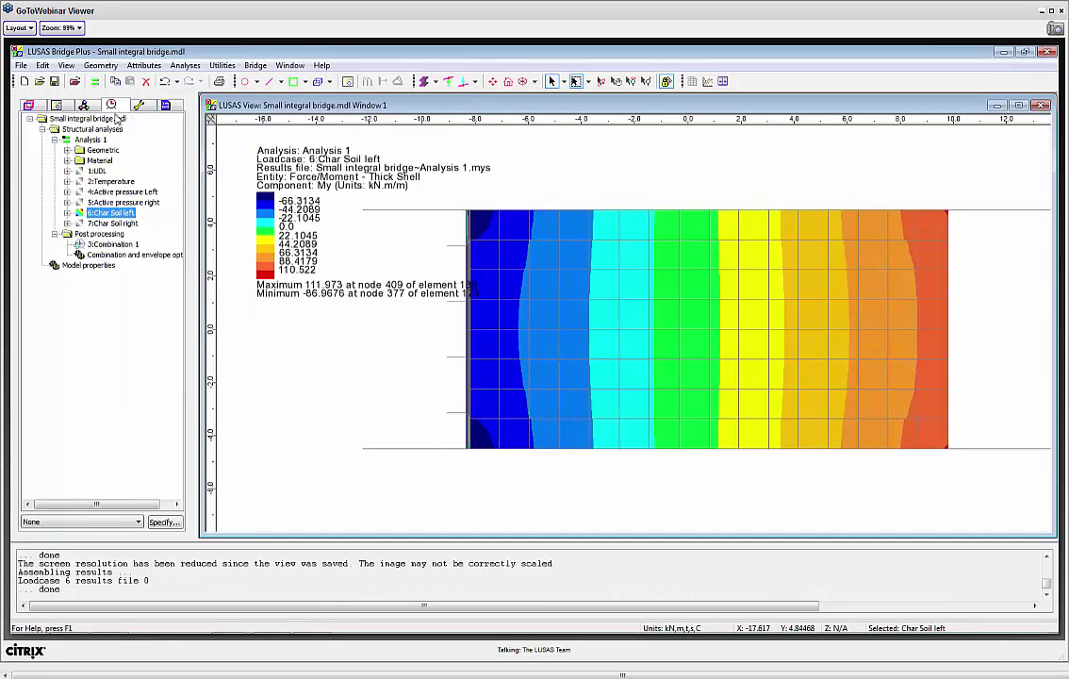
left_click(140, 104)
left_click_drag(105, 202, 375, 176)
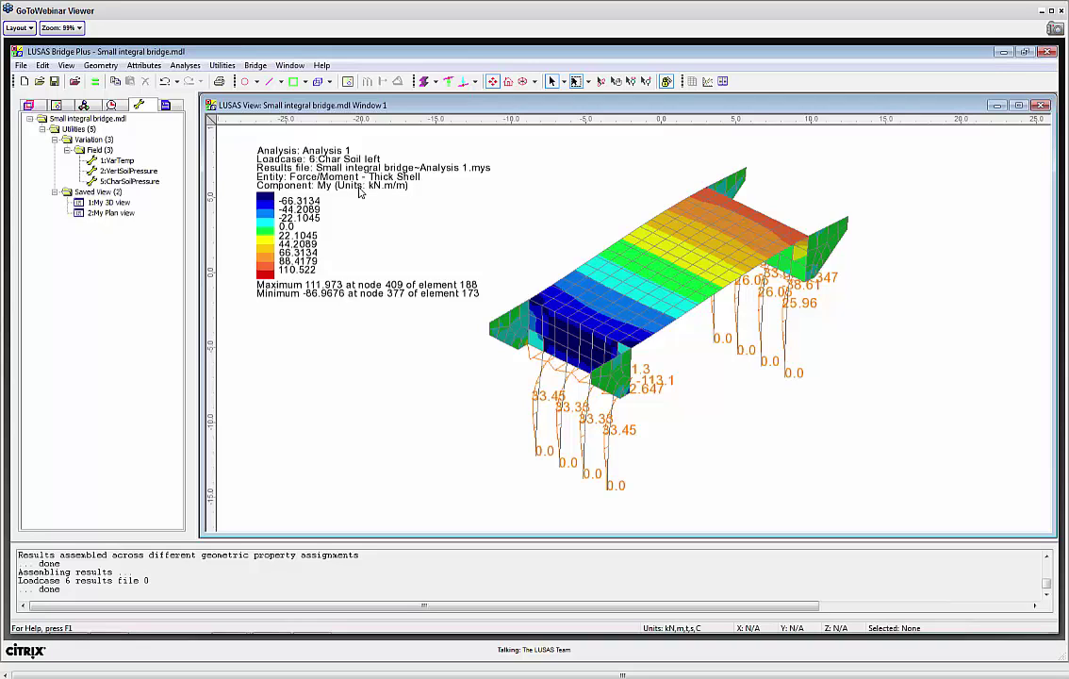
Set loadcase 1:UDL active again and look at the bridge in plan with the diagrams layer shown.
left_click(111, 104)
right_click(94, 171)
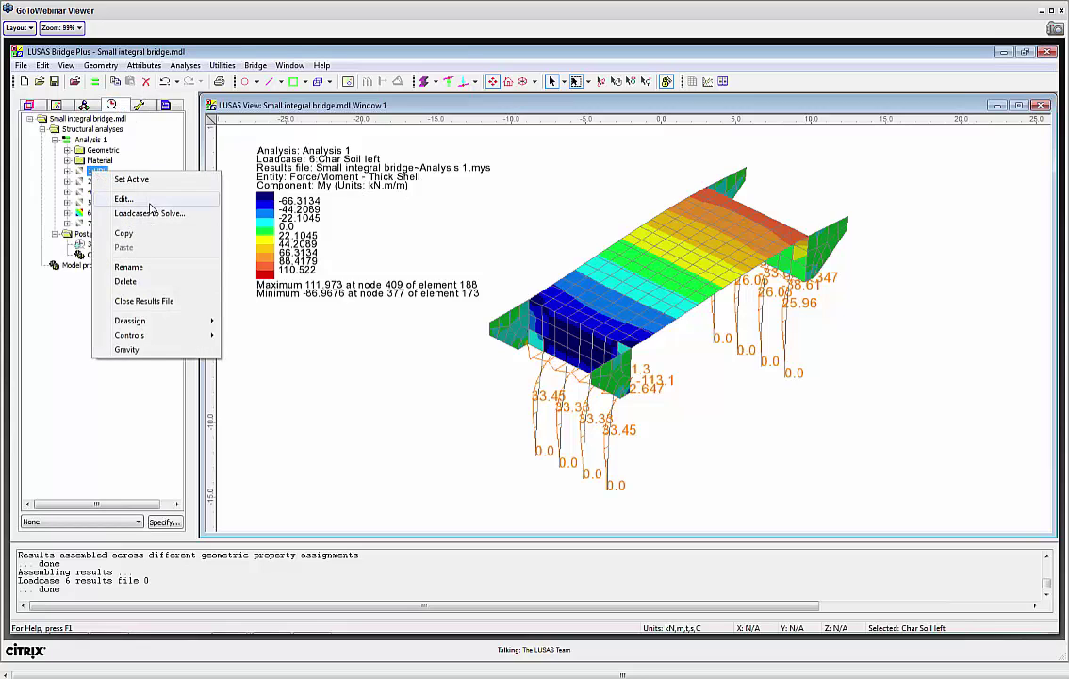
left_click(151, 179)
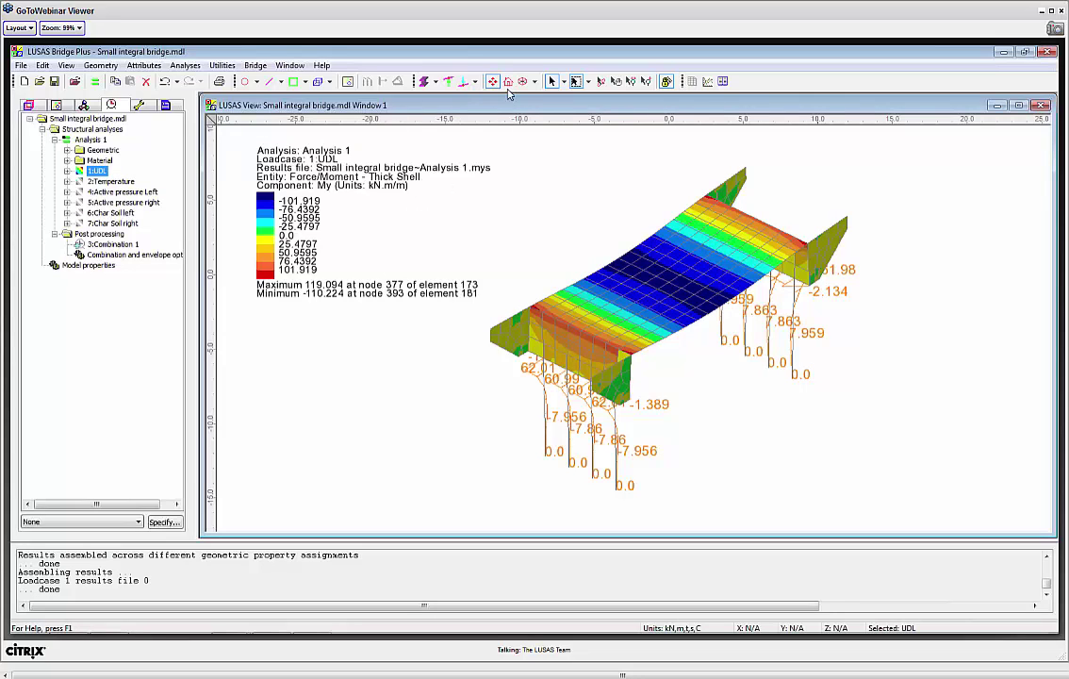
left_click(449, 81)
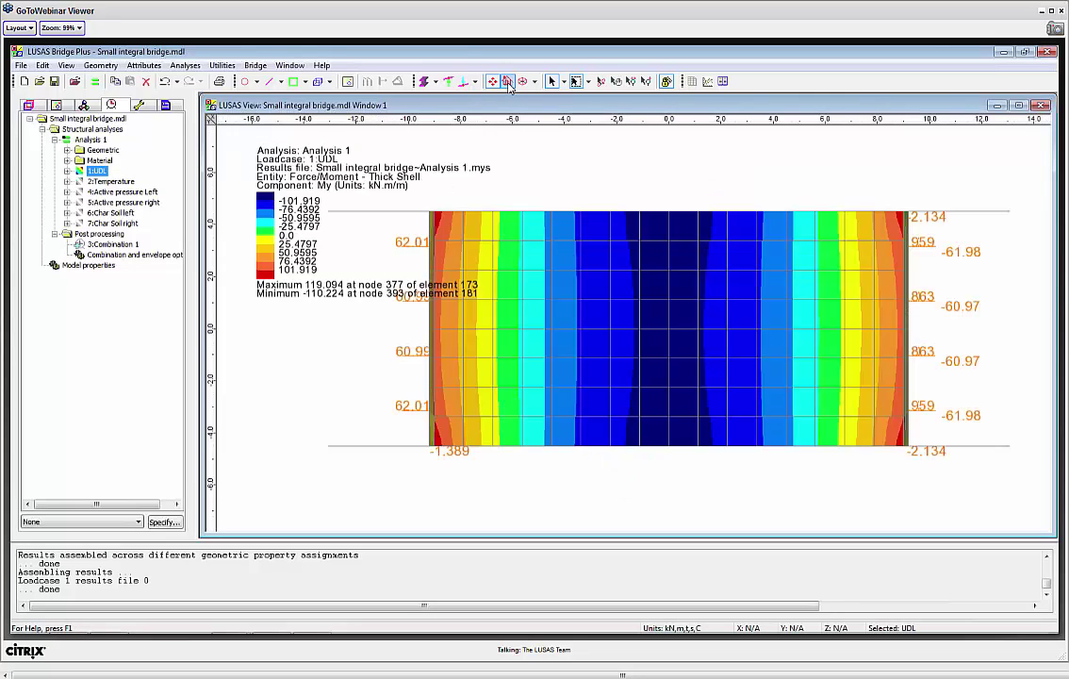
Start a Graph Through 2D and draw a slice line lengthwise across the whole deck along Y = 0, ending at X = 15.
left_click(220, 66)
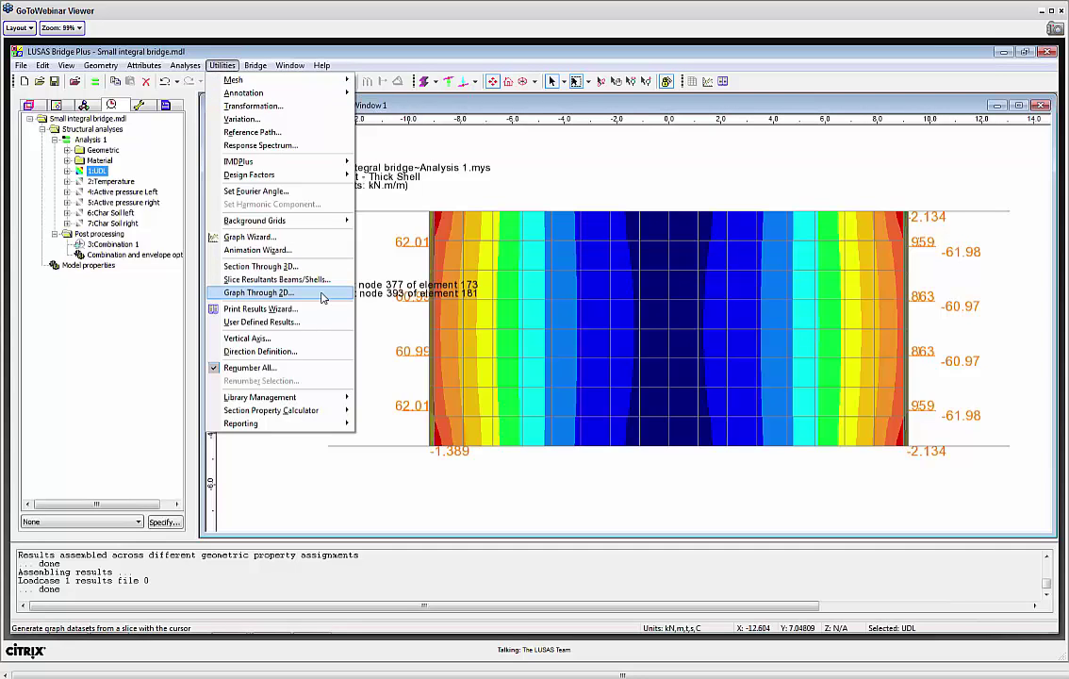
left_click(321, 297)
left_click(544, 390)
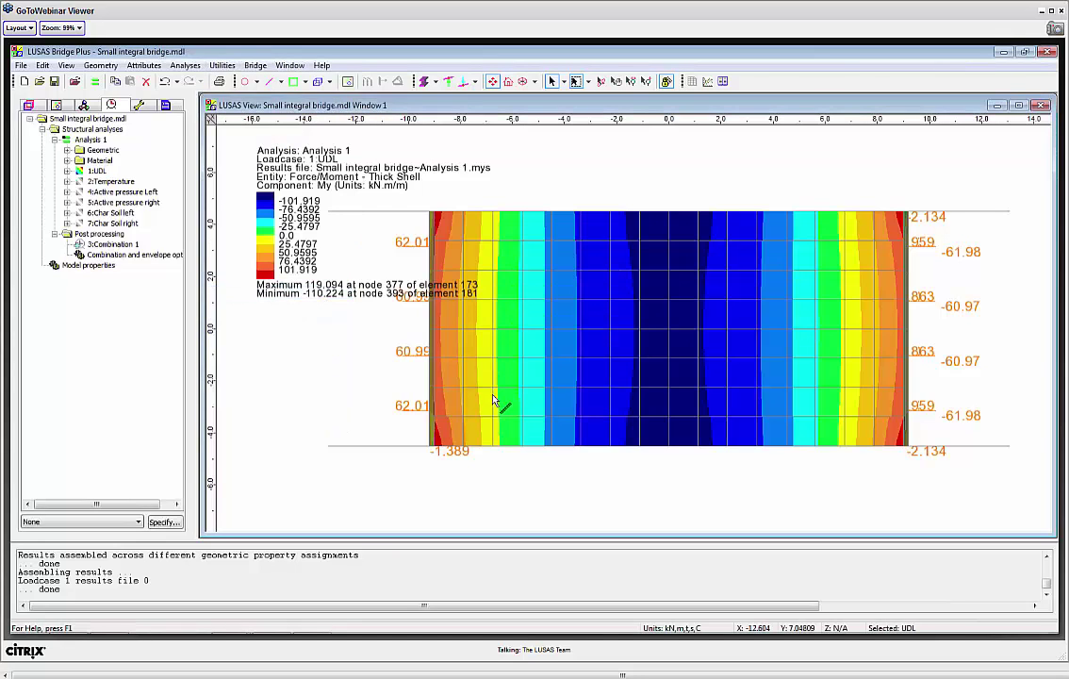
left_click_drag(355, 329, 1054, 332)
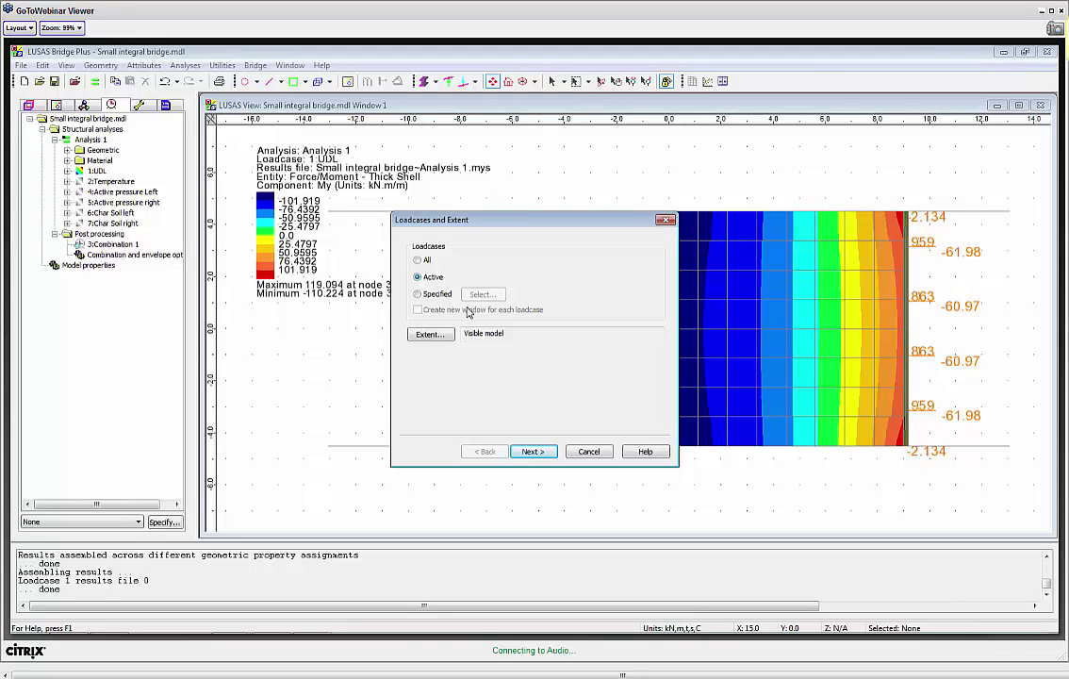
Choose the Mx component of Force/Moment - Thick Shell for the slice and return to the loadcase and extent settings.
left_click(533, 451)
left_click(543, 293)
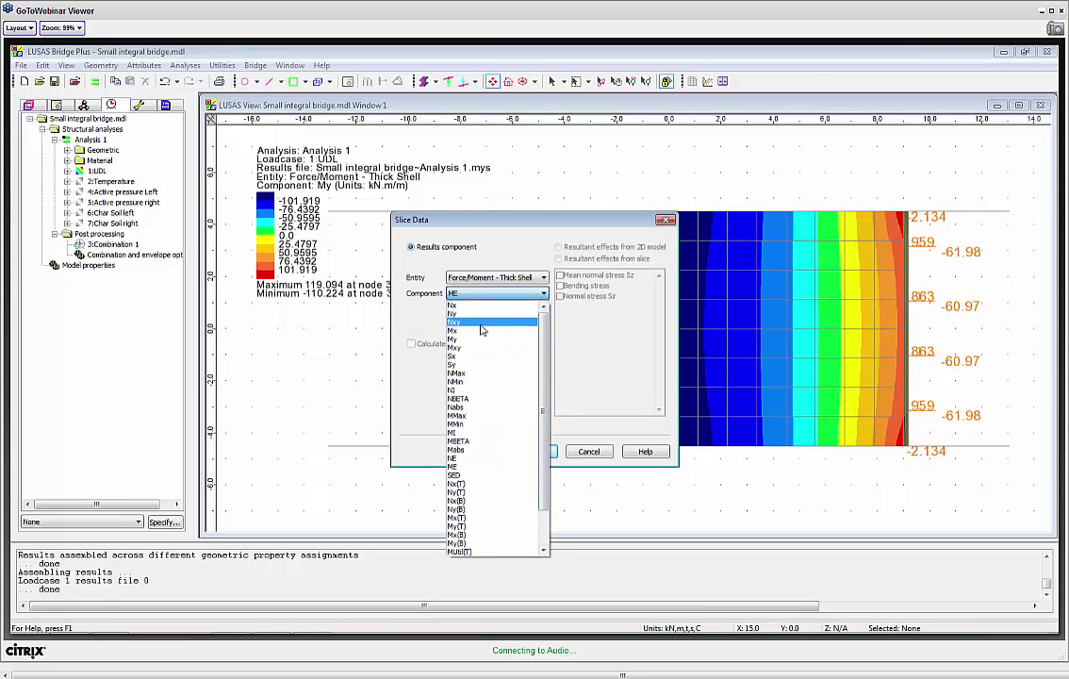
left_click(485, 330)
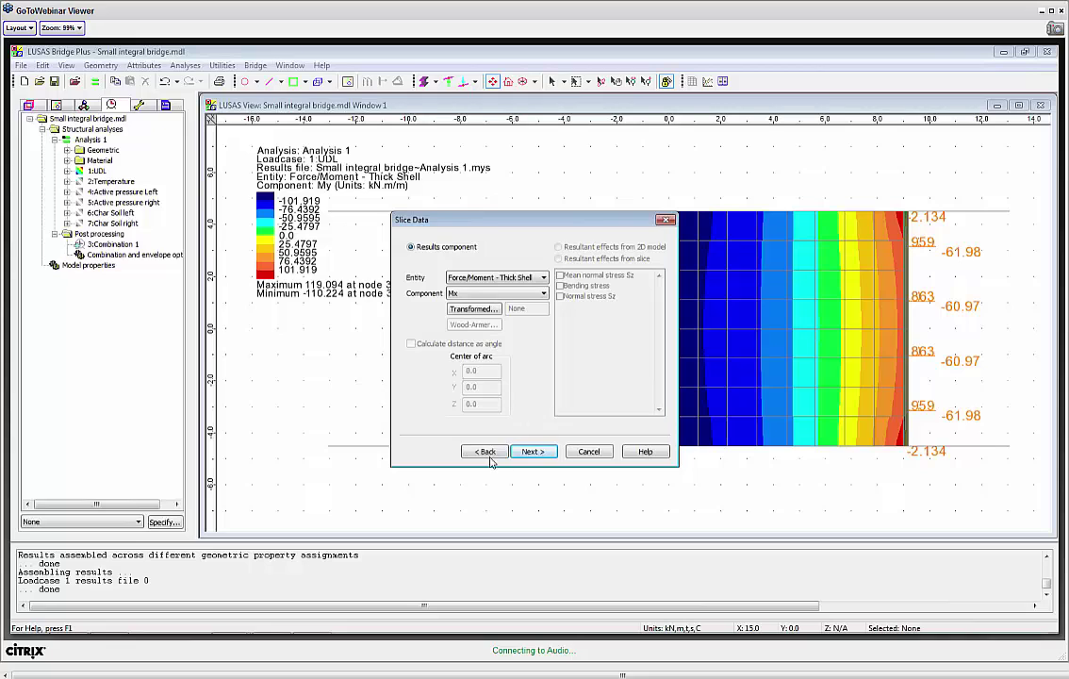
left_click(485, 452)
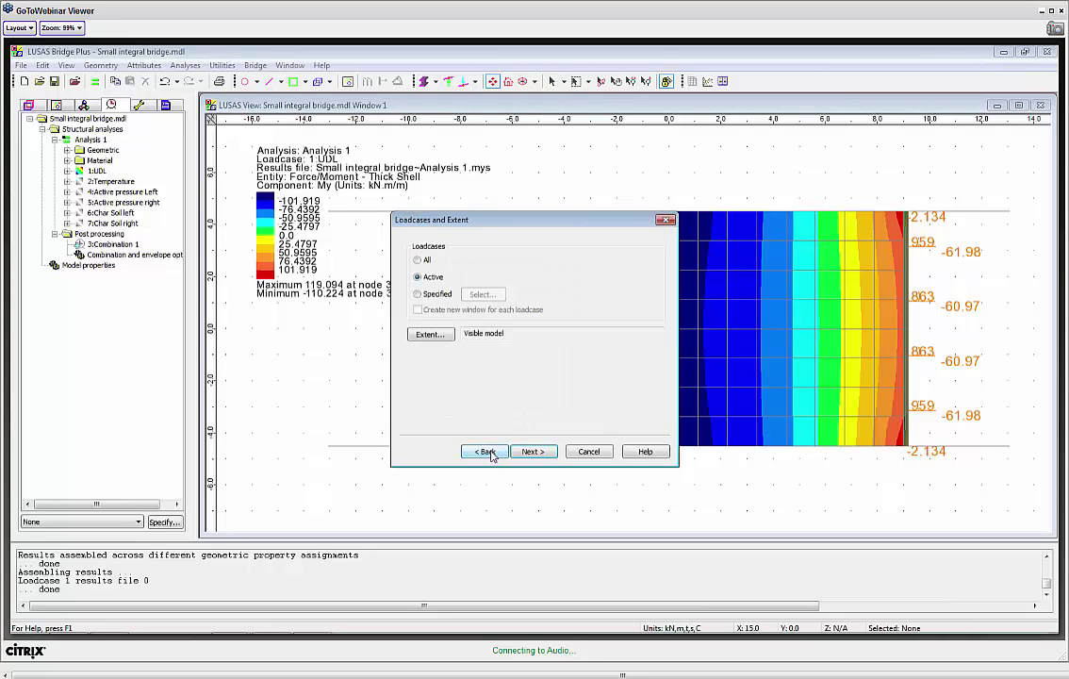
Restrict the slice extent to the specified group Deck and continue to the slice data.
left_click(429, 335)
left_click(462, 347)
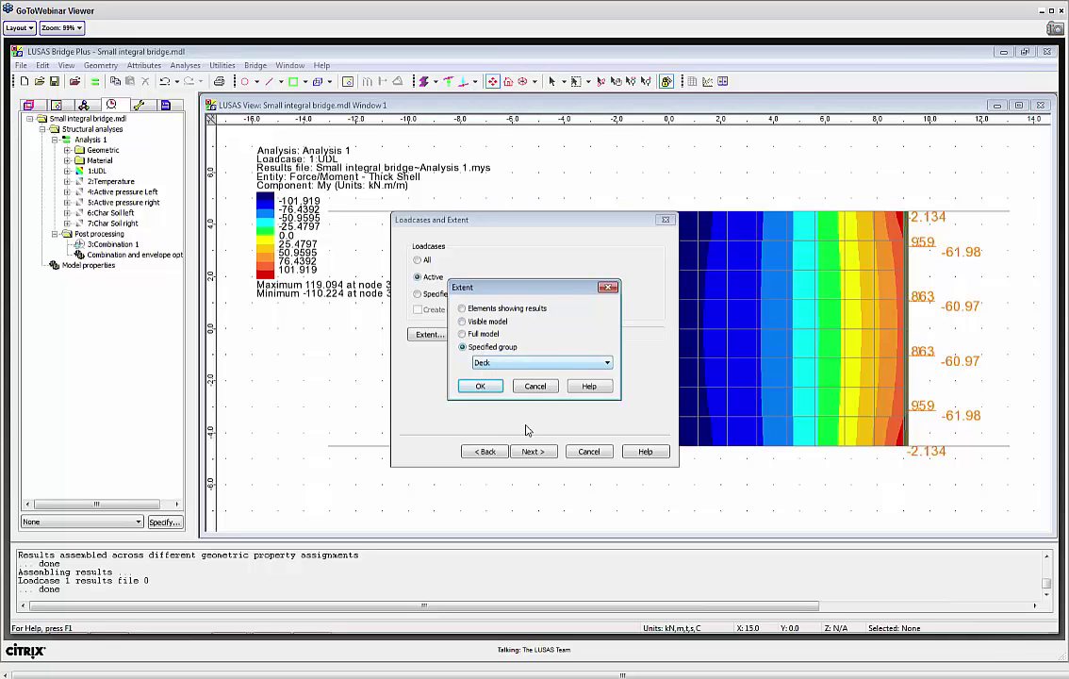
left_click(481, 386)
left_click(534, 451)
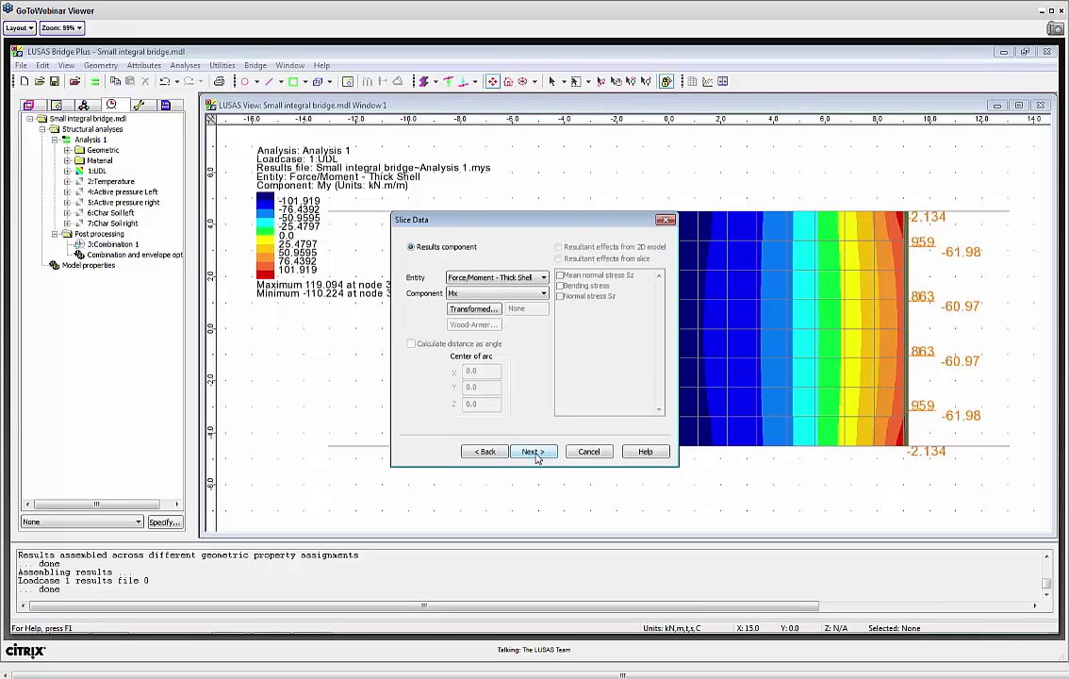
Reselect the slice's results component and continue to the graph display settings.
left_click(500, 294)
left_click(504, 303)
left_click(534, 452)
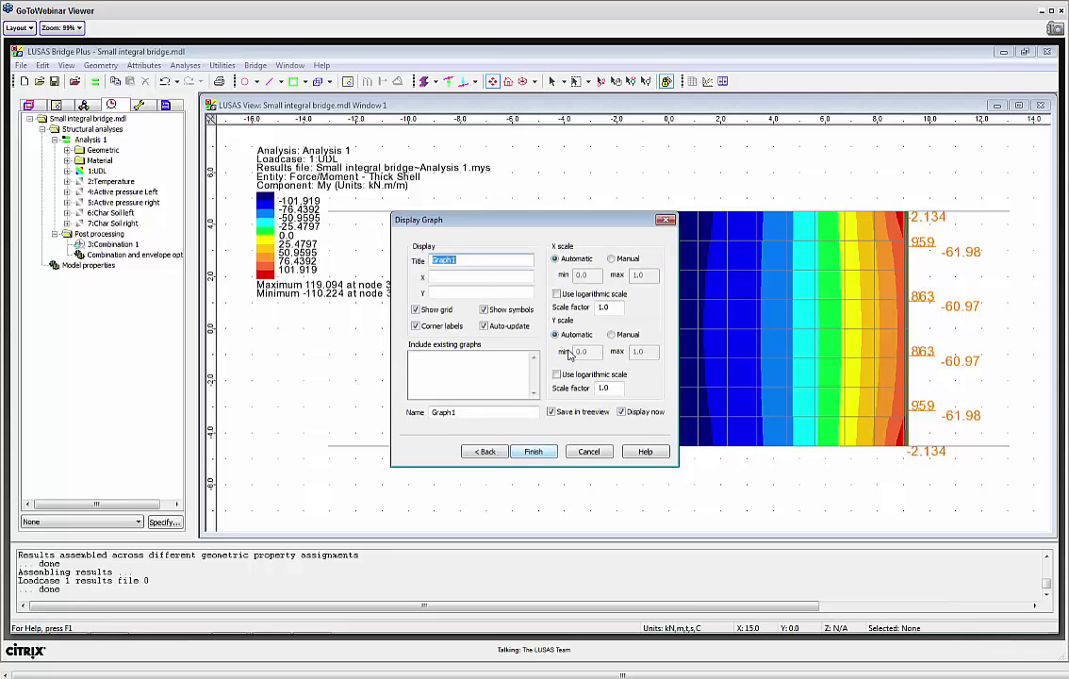
Label the graph's X axis Distance and Y axis Moment, generate the graph, and close its window after viewing it.
left_click(478, 278)
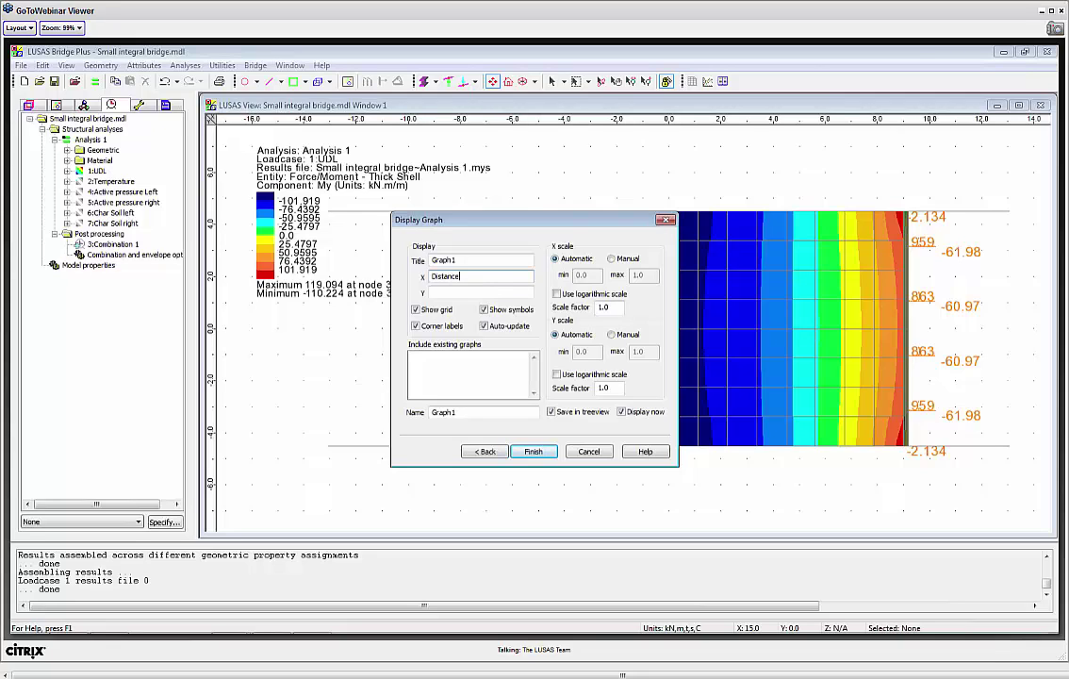
left_click(504, 292)
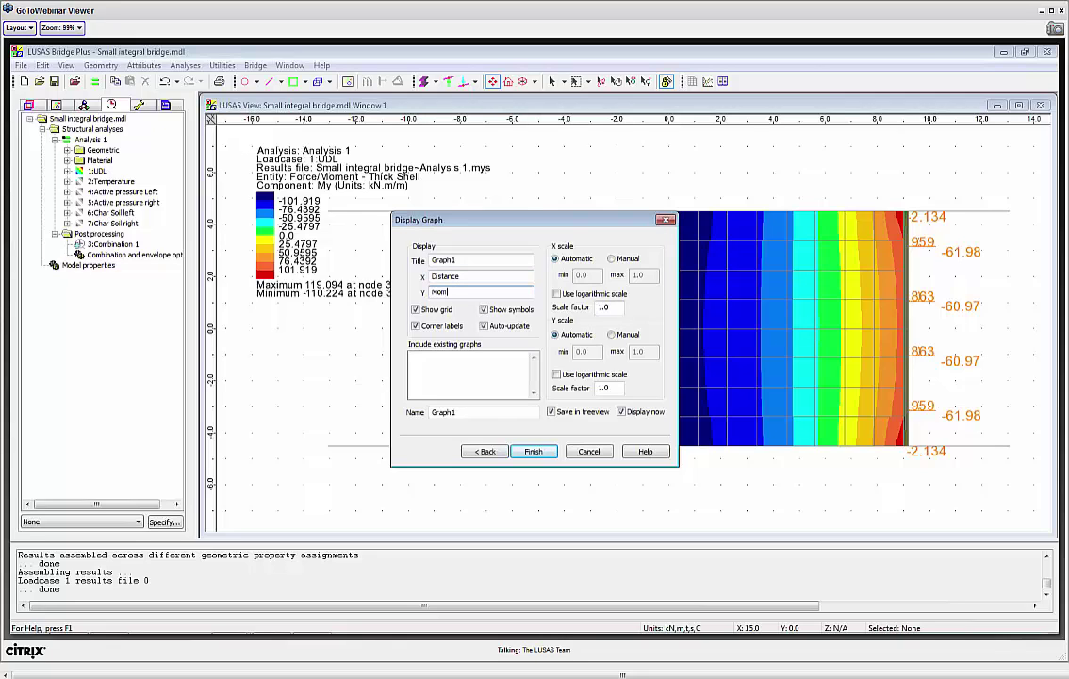
type("Moment")
left_click(534, 453)
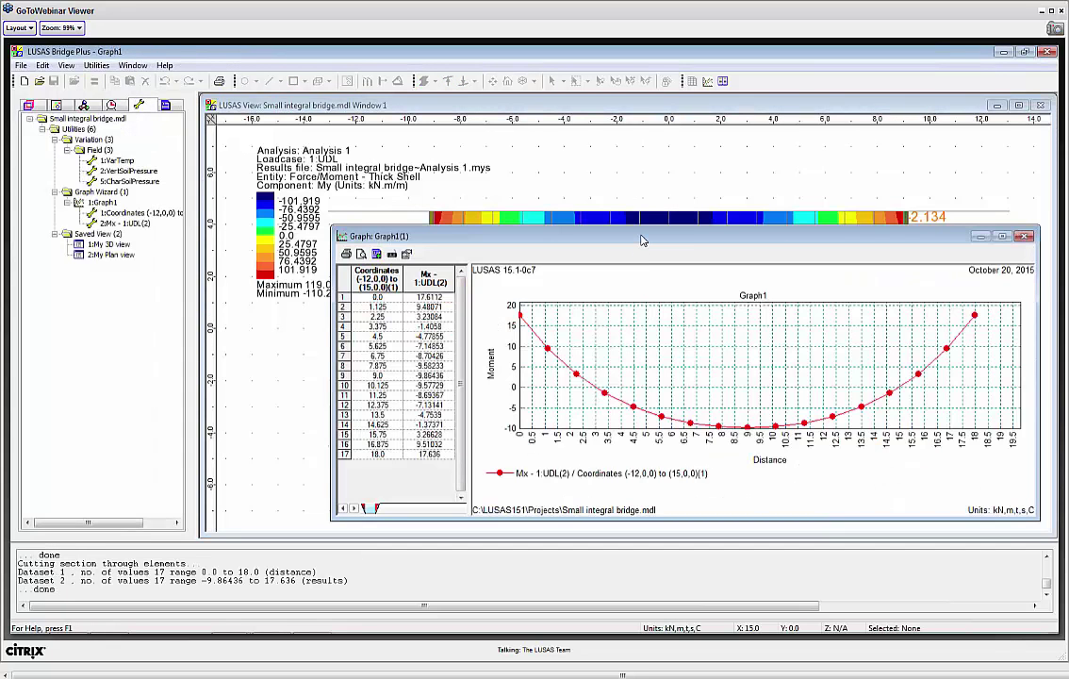
left_click_drag(637, 239, 584, 184)
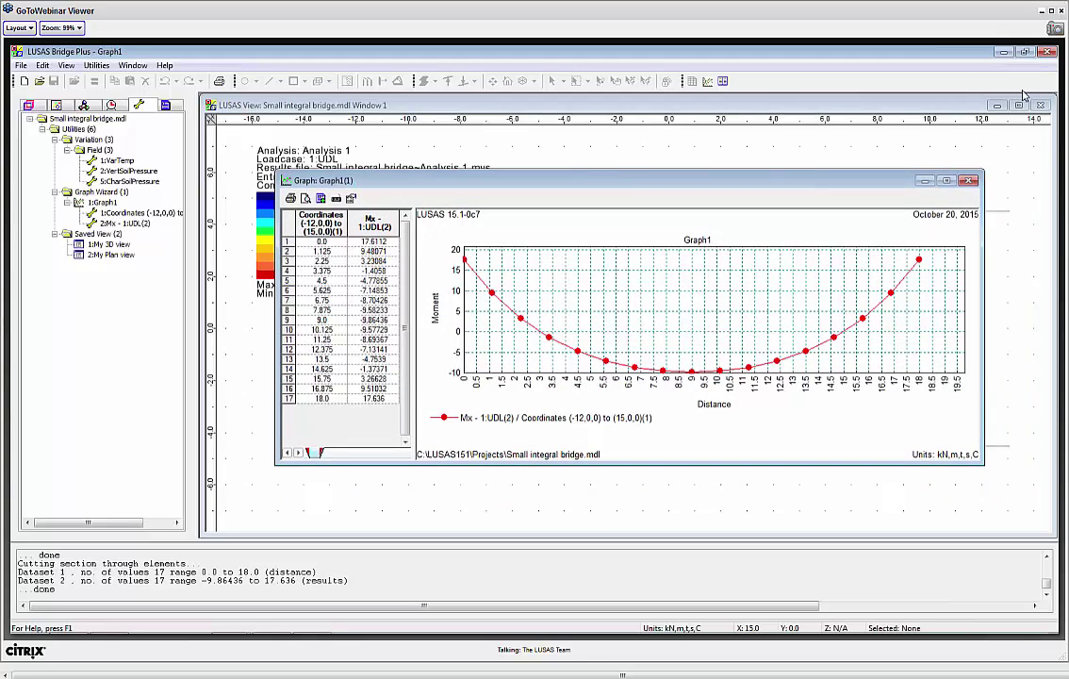
left_click(970, 182)
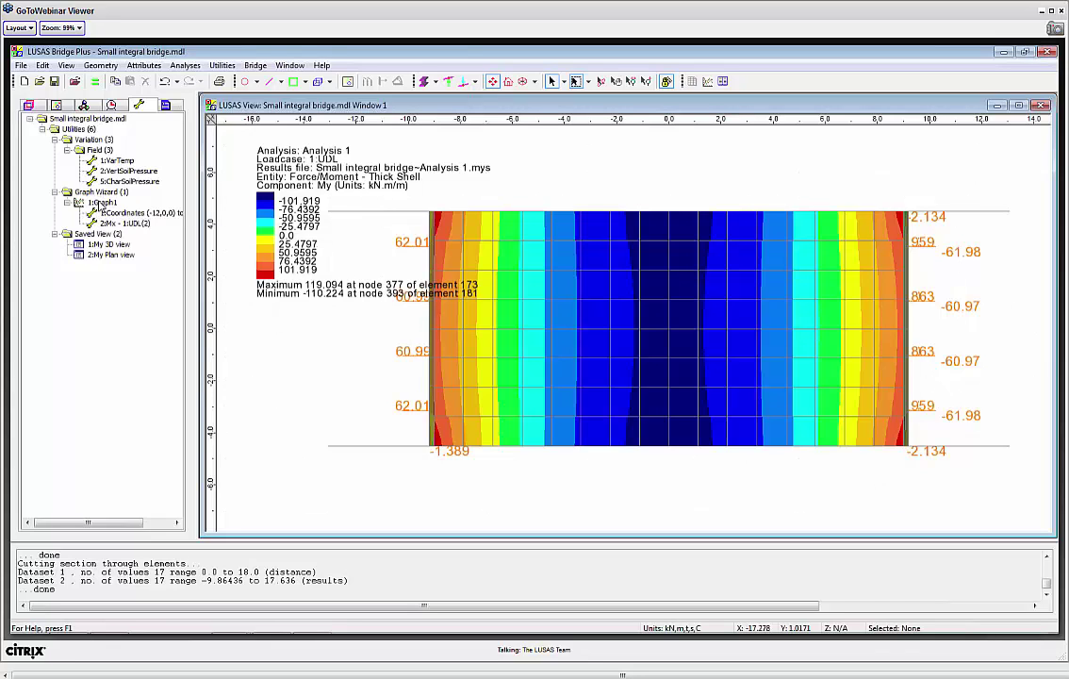
Reopen the saved Graph1 to check the stored moment plot, and close it again.
double_click(104, 203)
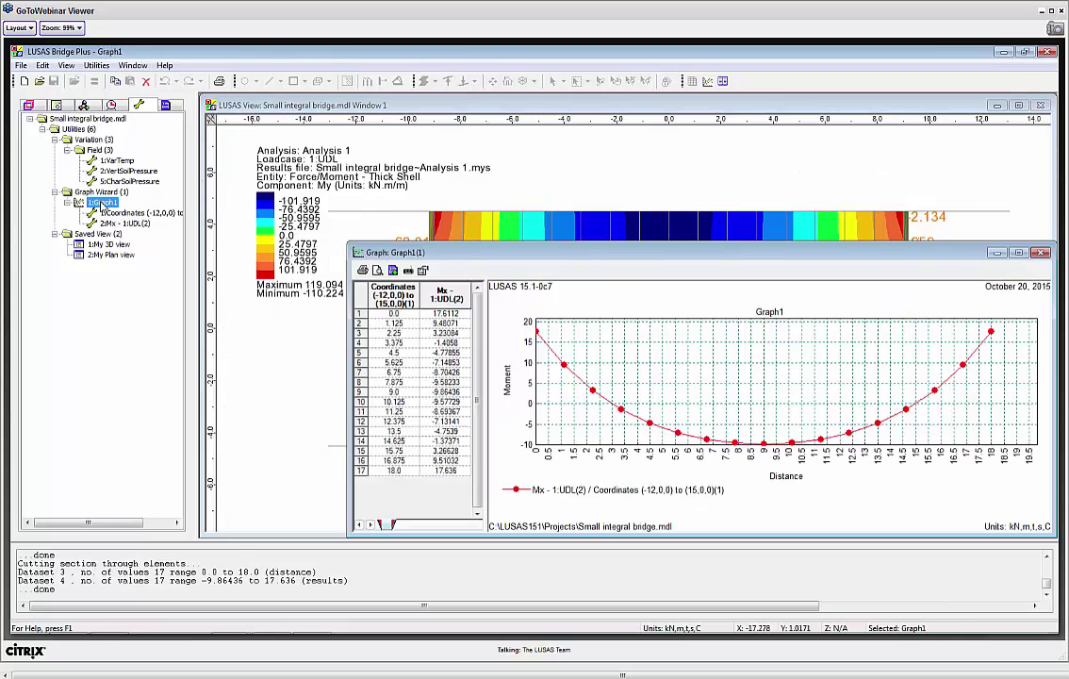
left_click_drag(486, 258, 420, 182)
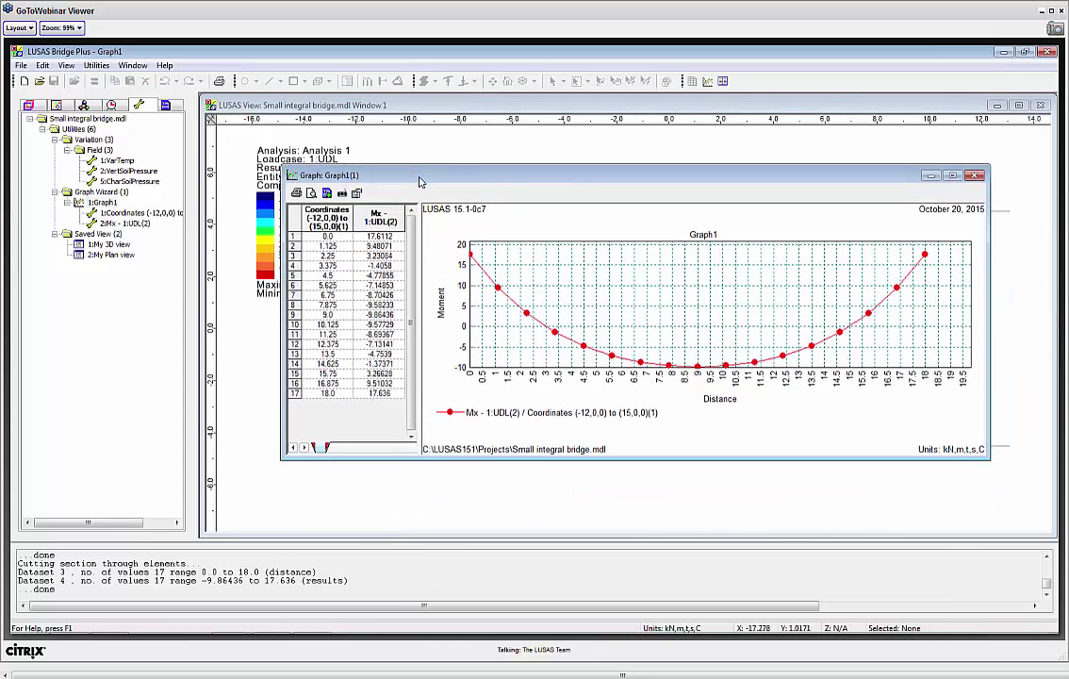
left_click(975, 176)
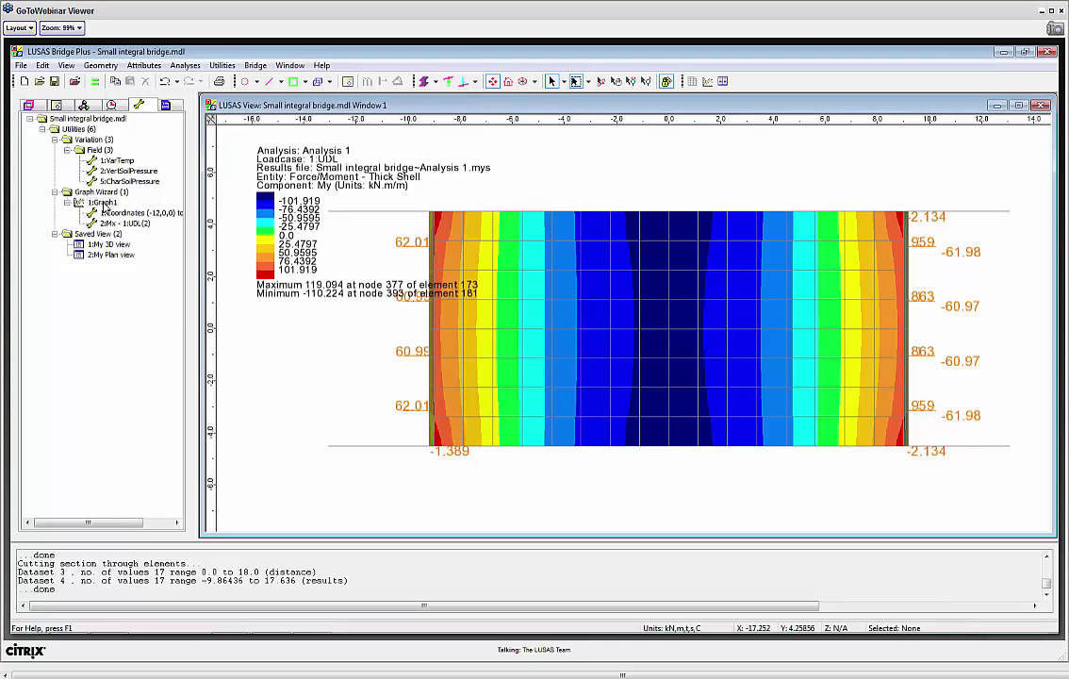
Edit Graph1 to cover all loadcases, regenerate it, and view the enlarged plot before closing it.
right_click(104, 204)
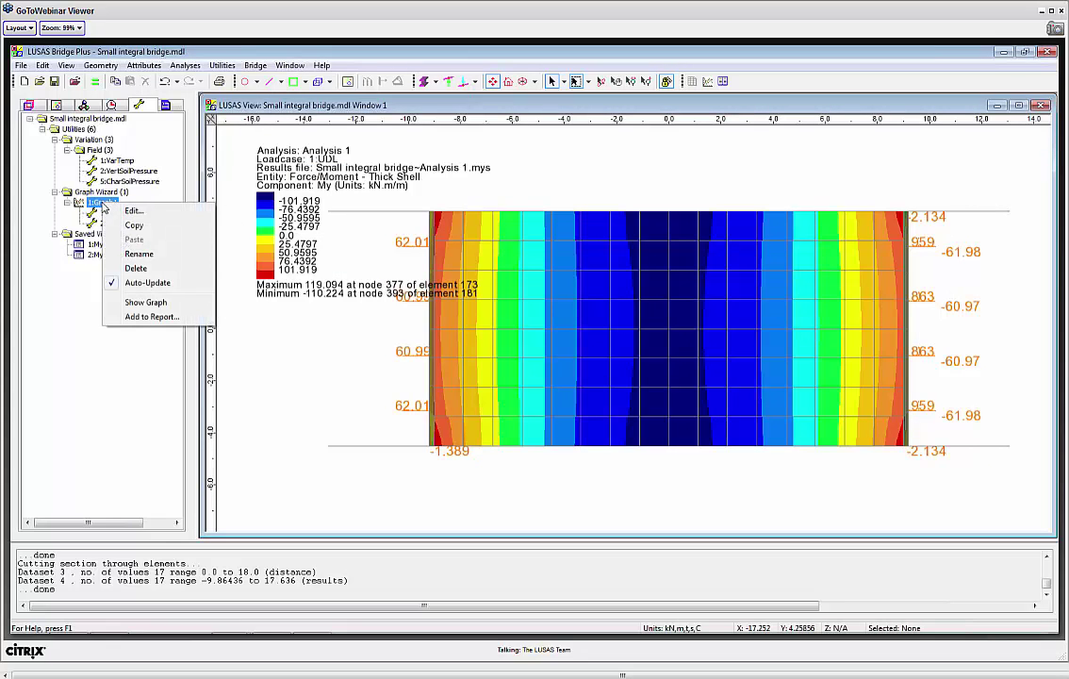
left_click(133, 211)
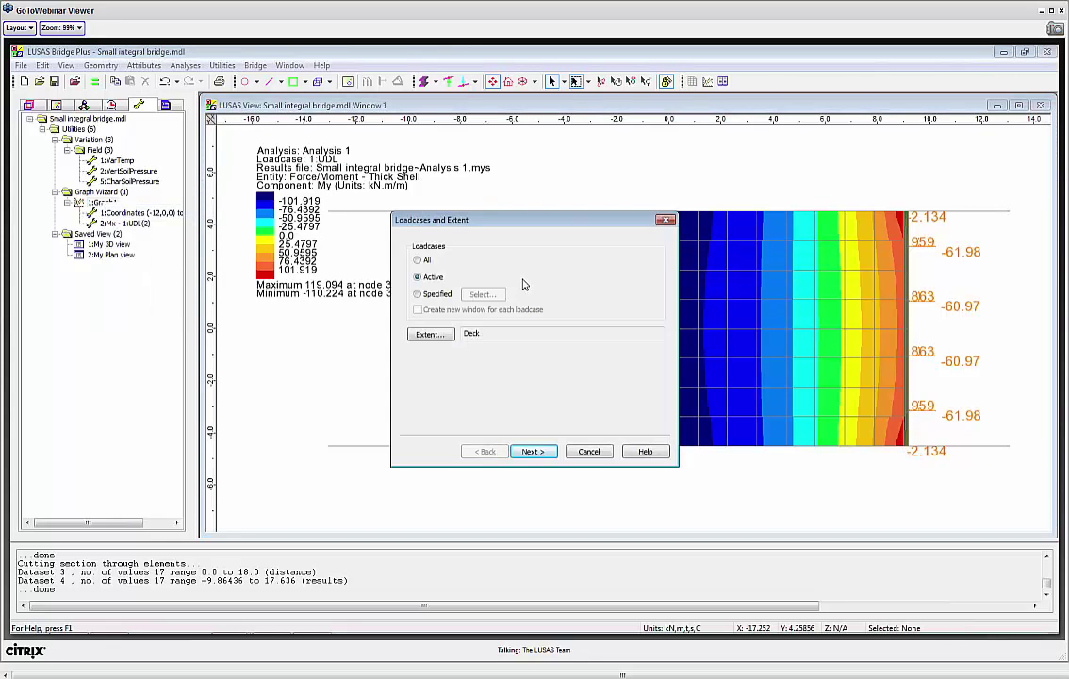
left_click(418, 261)
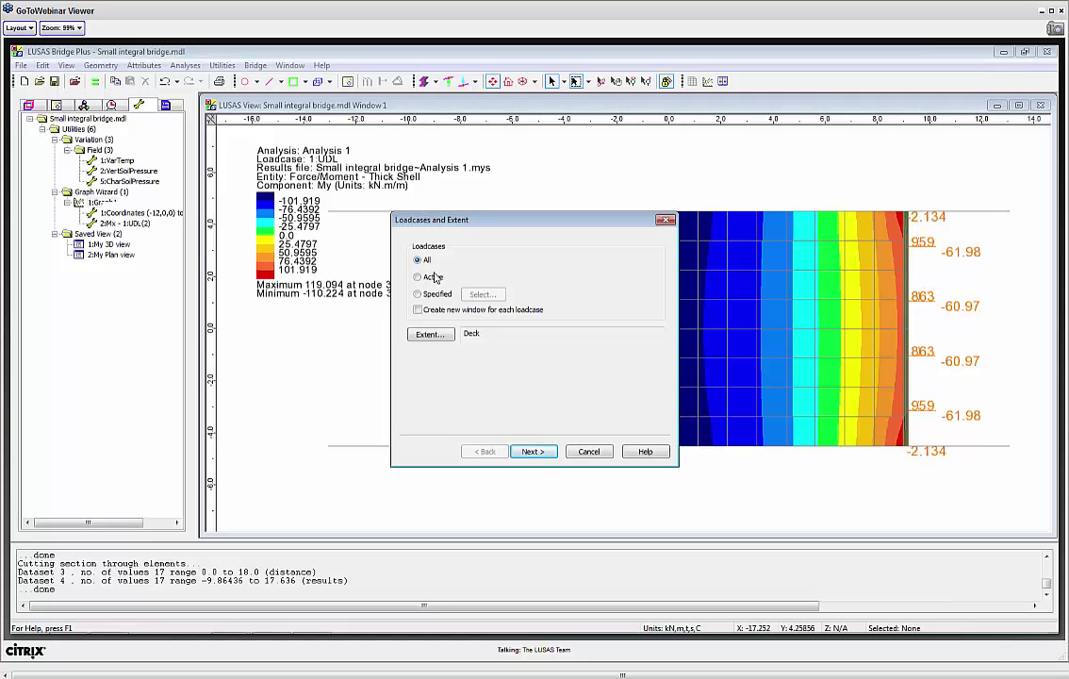
left_click(535, 454)
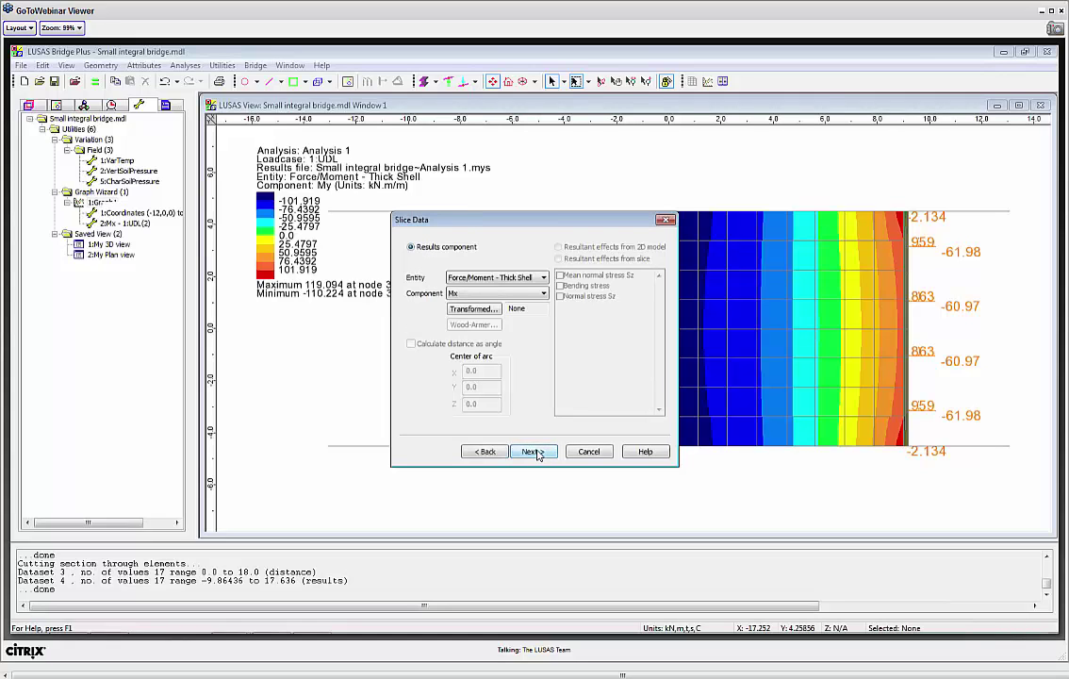
left_click(533, 451)
left_click(534, 450)
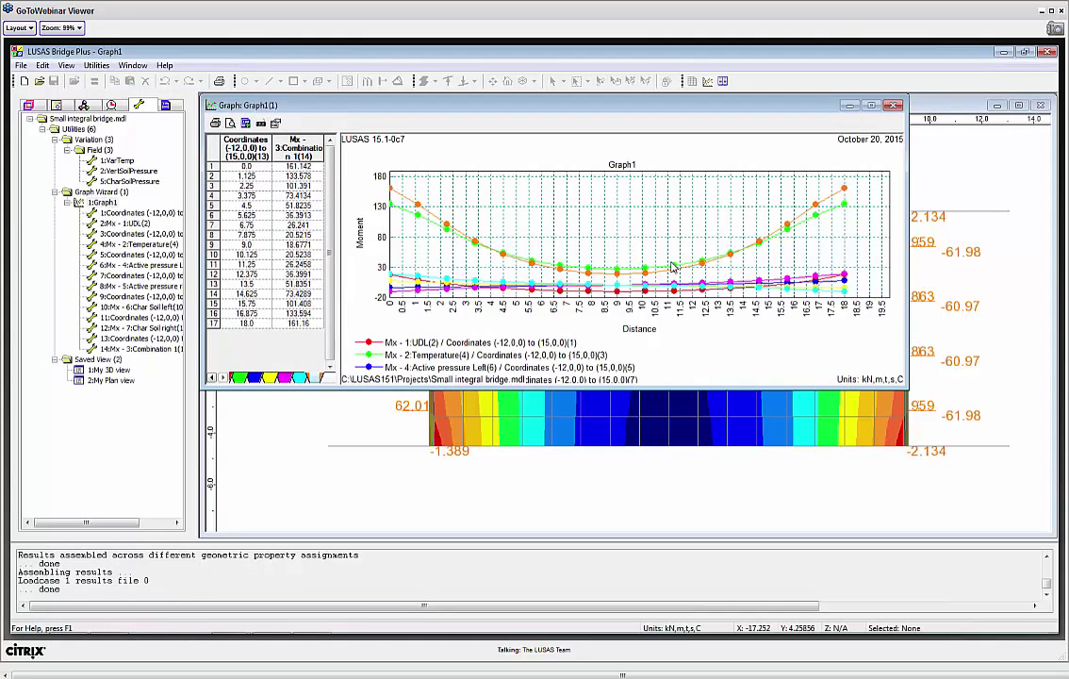
left_click(871, 104)
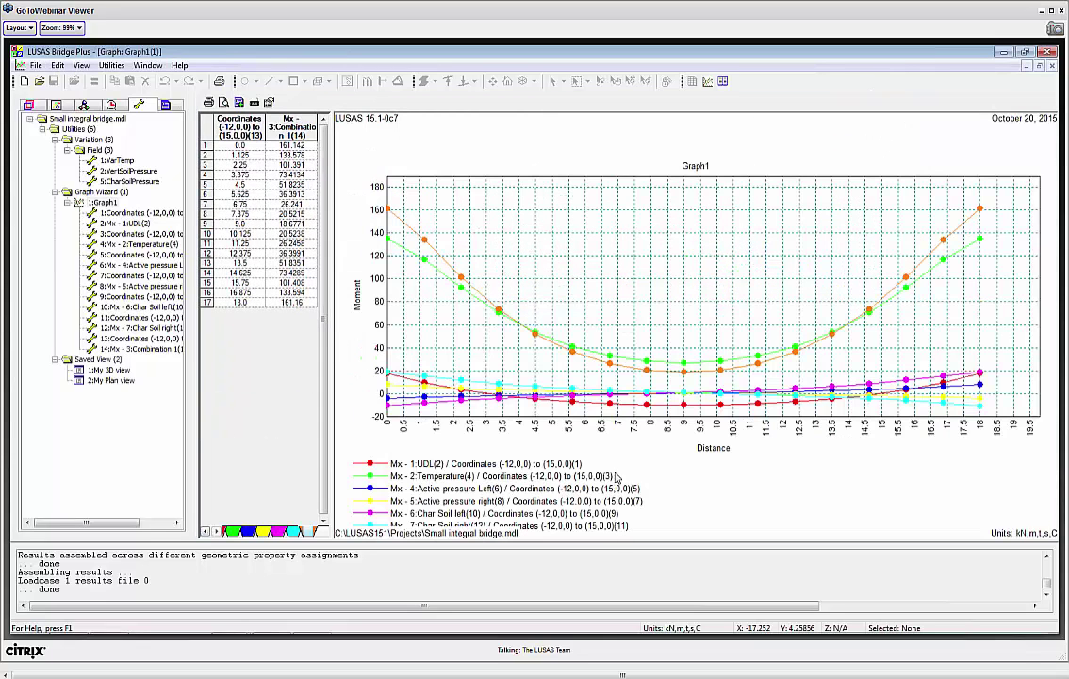
left_click(1053, 66)
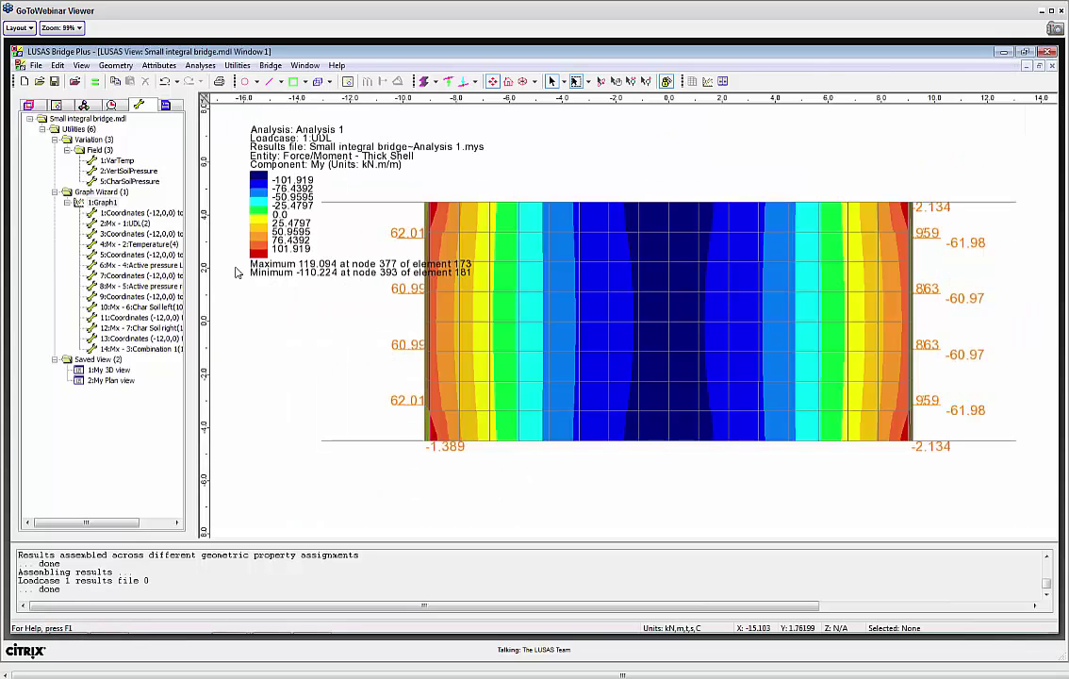
Copy Graph1 and paste the duplicate into the Graph Wizard group.
left_click(67, 203)
left_click(104, 203)
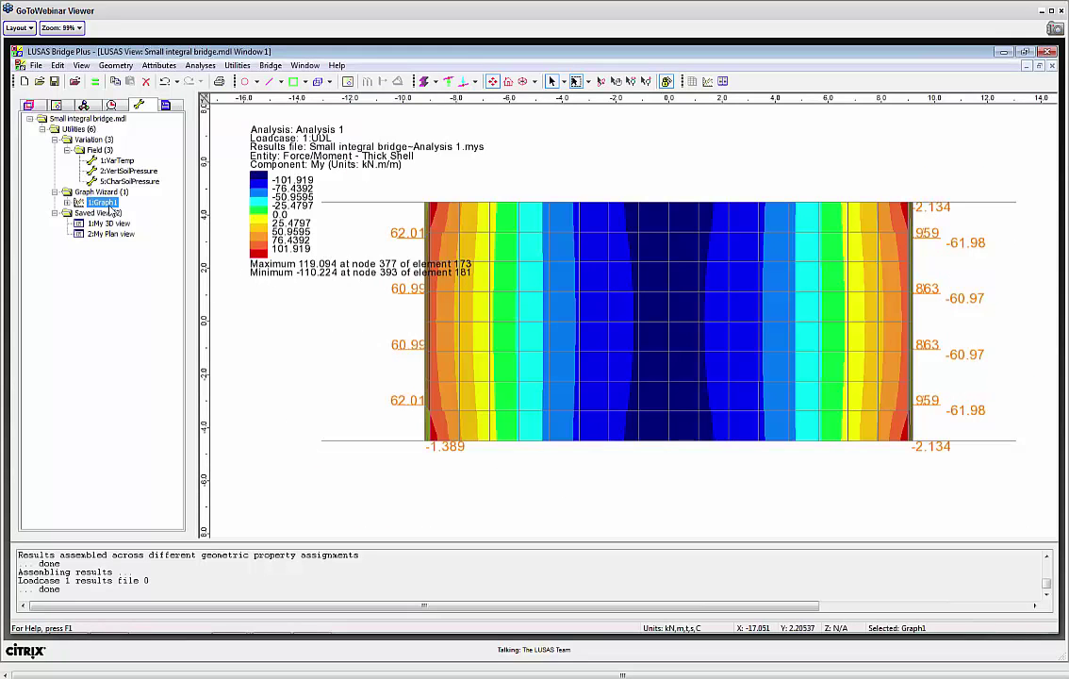
right_click(118, 202)
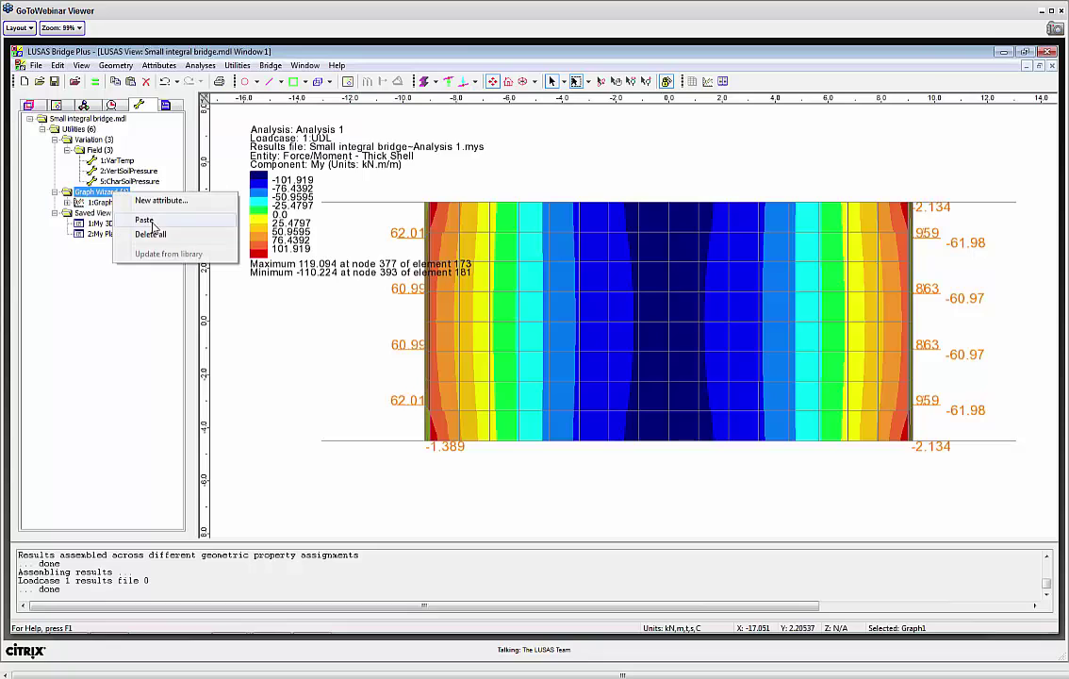
left_click(144, 217)
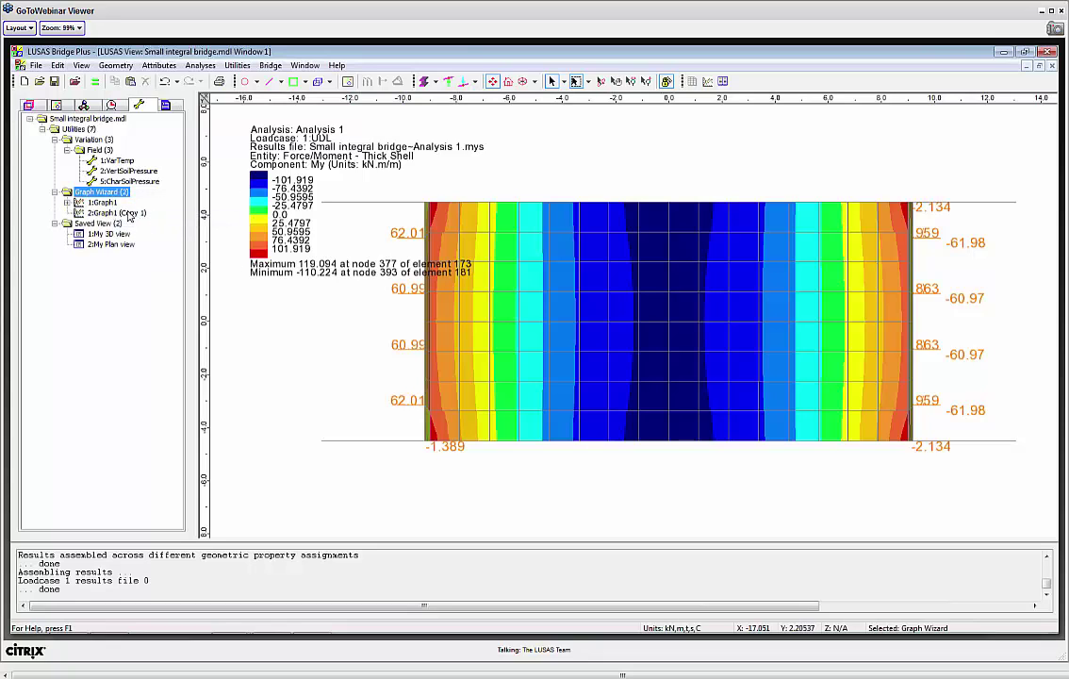
Rename the copied graph as Graph2.
right_click(132, 213)
left_click(170, 261)
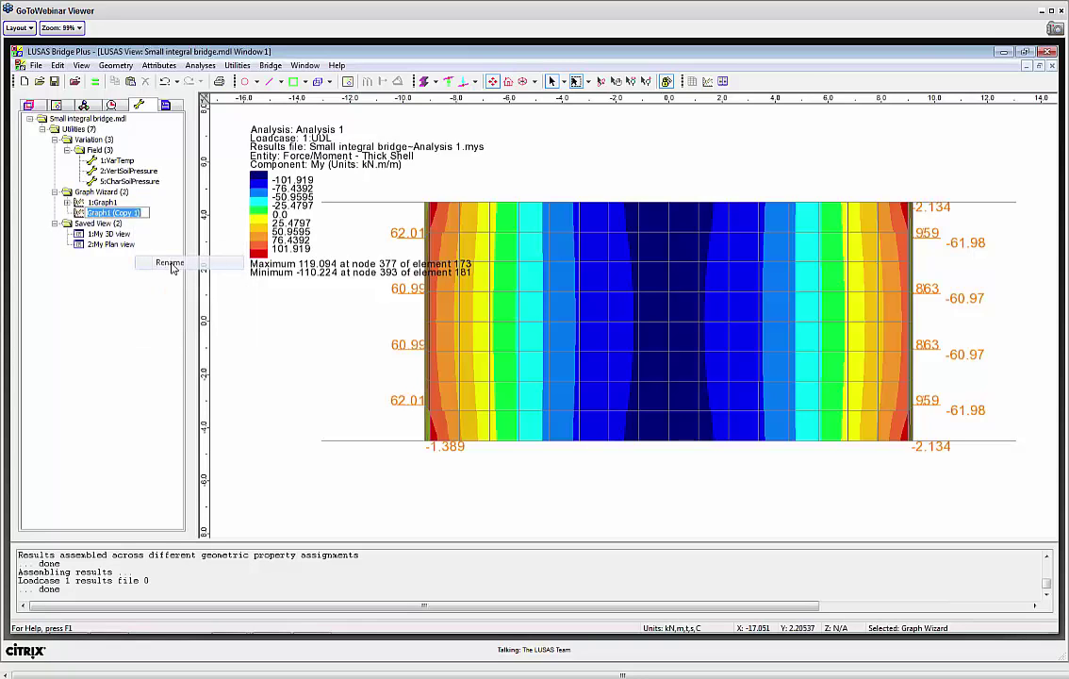
key("BackSpace")
key("BackSpace")
key("BackSpace")
key("BackSpace")
key("BackSpace")
key("BackSpace")
key("BackSpace")
key("BackSpace")
key("BackSpace")
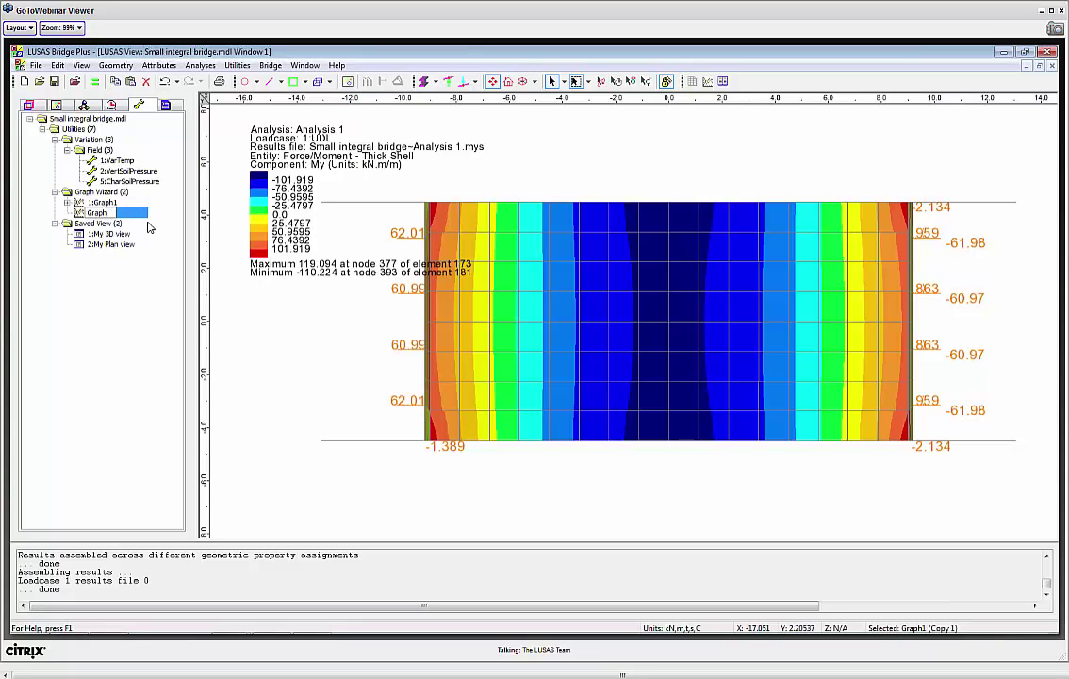
type("2")
key("Return")
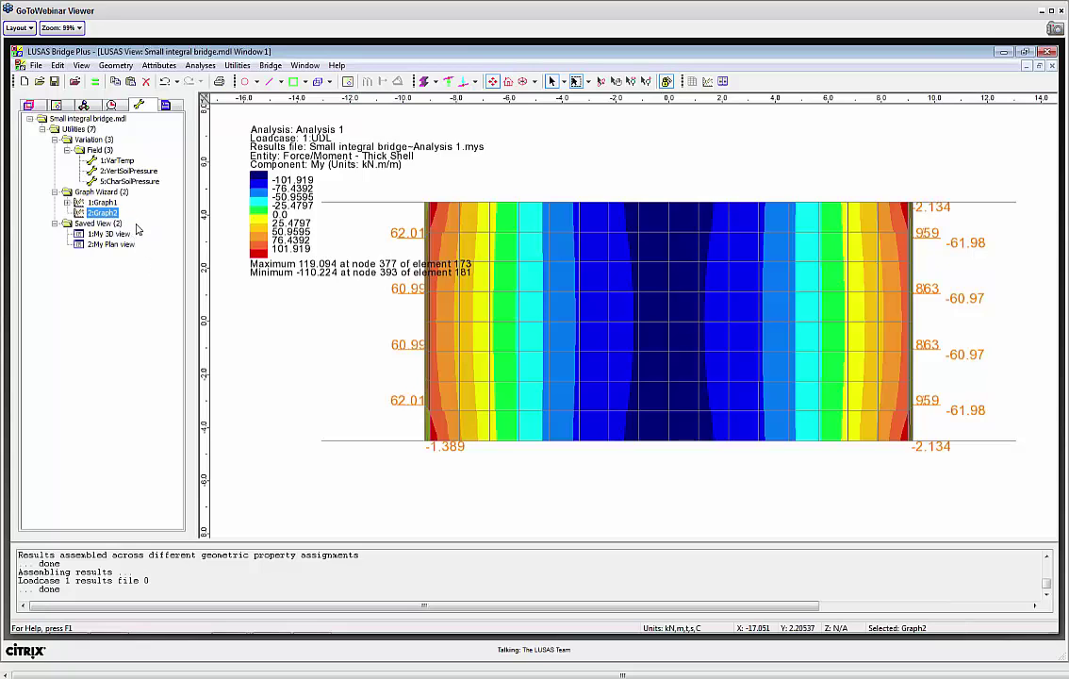
Edit Graph2 to plot the My component for all loadcases, generate it, and close the graph window.
right_click(104, 217)
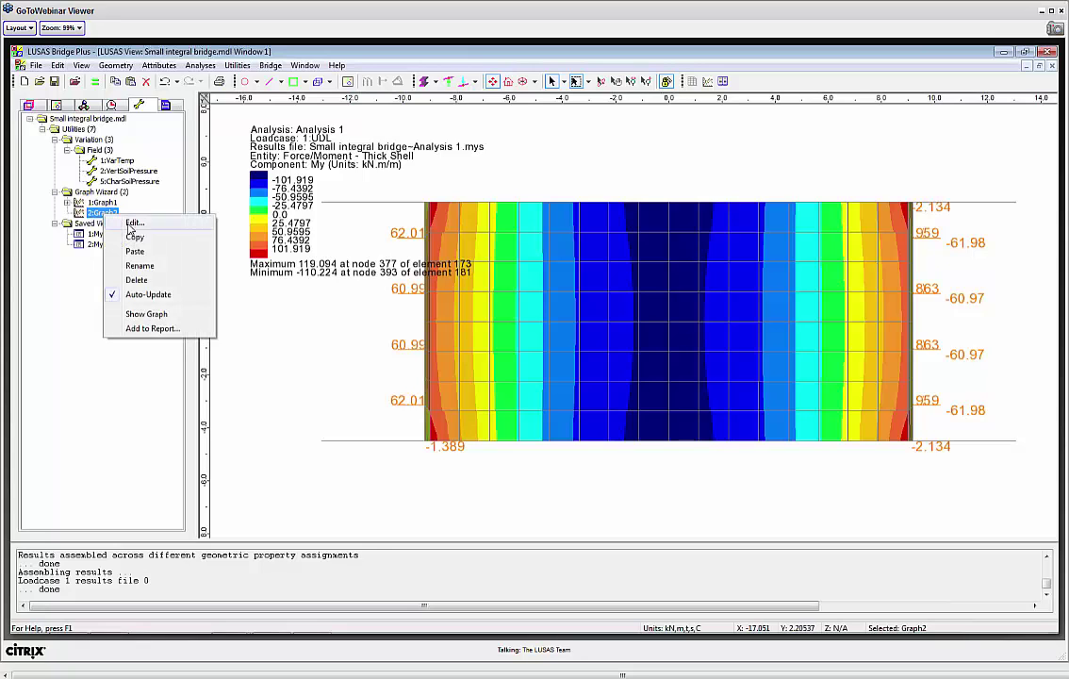
left_click(130, 219)
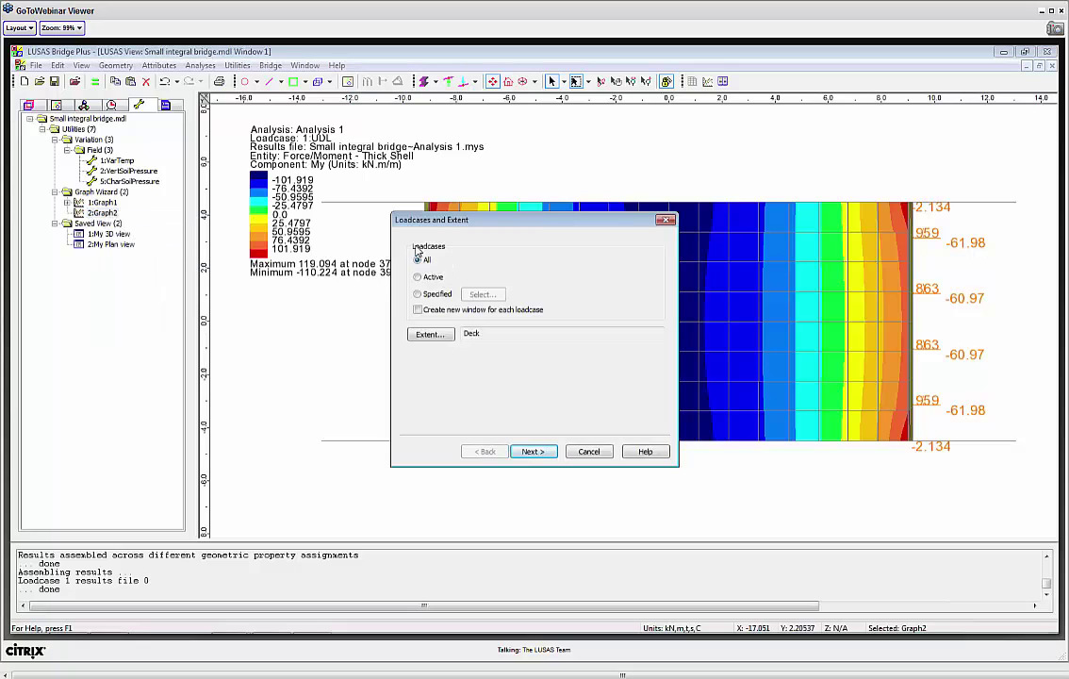
left_click(539, 452)
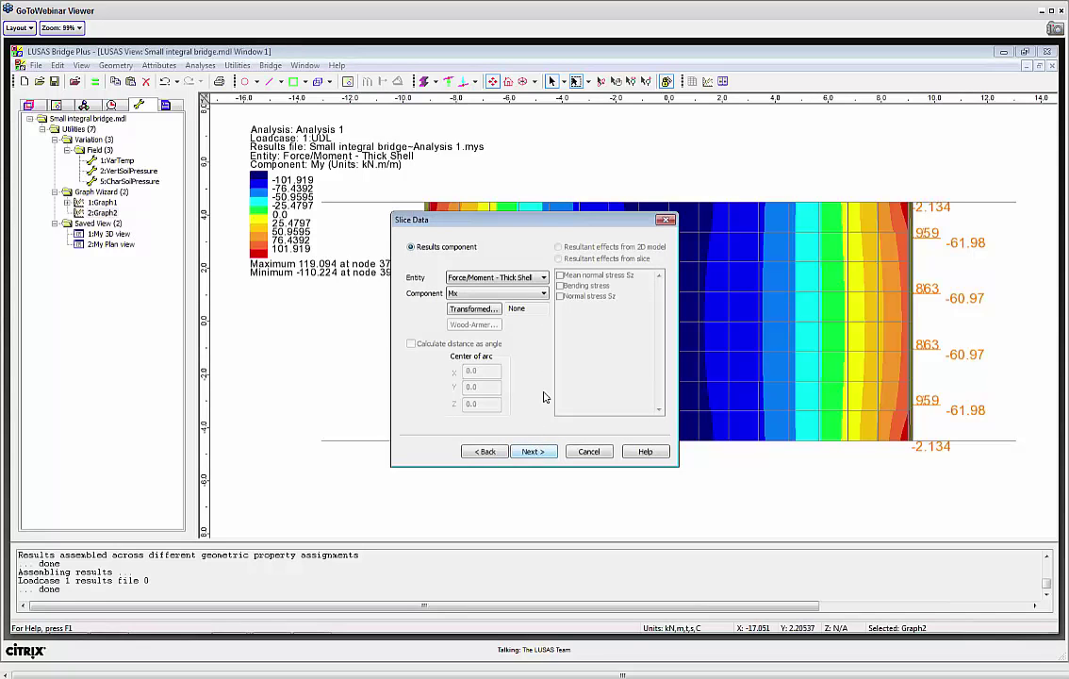
left_click(528, 294)
left_click(524, 314)
left_click(554, 452)
left_click(543, 451)
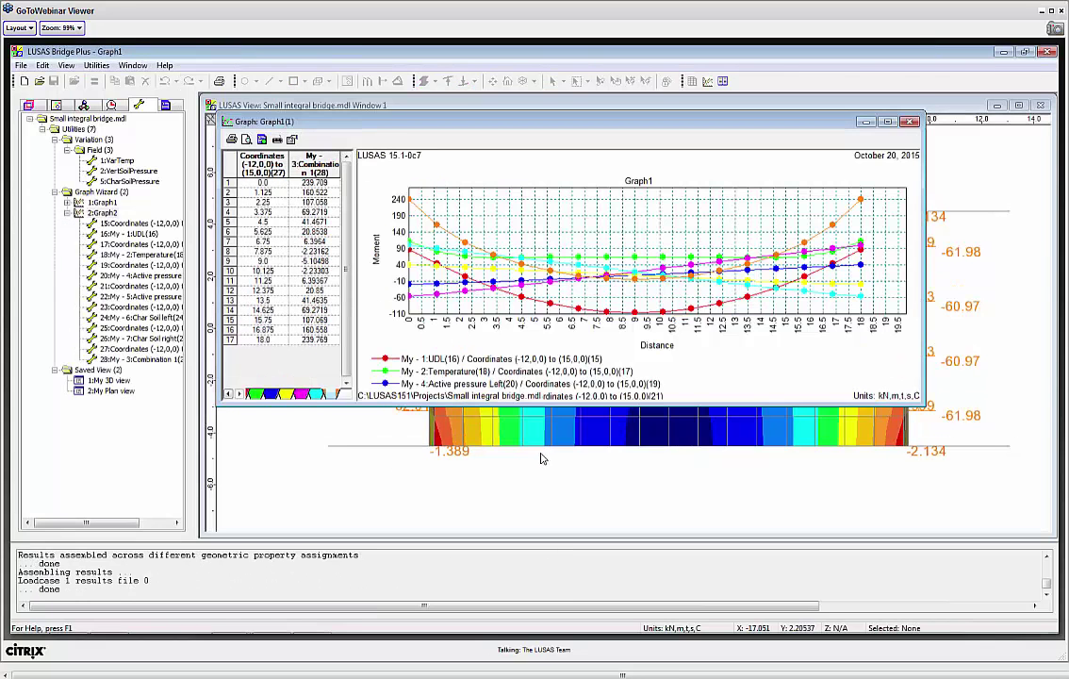
left_click(68, 213)
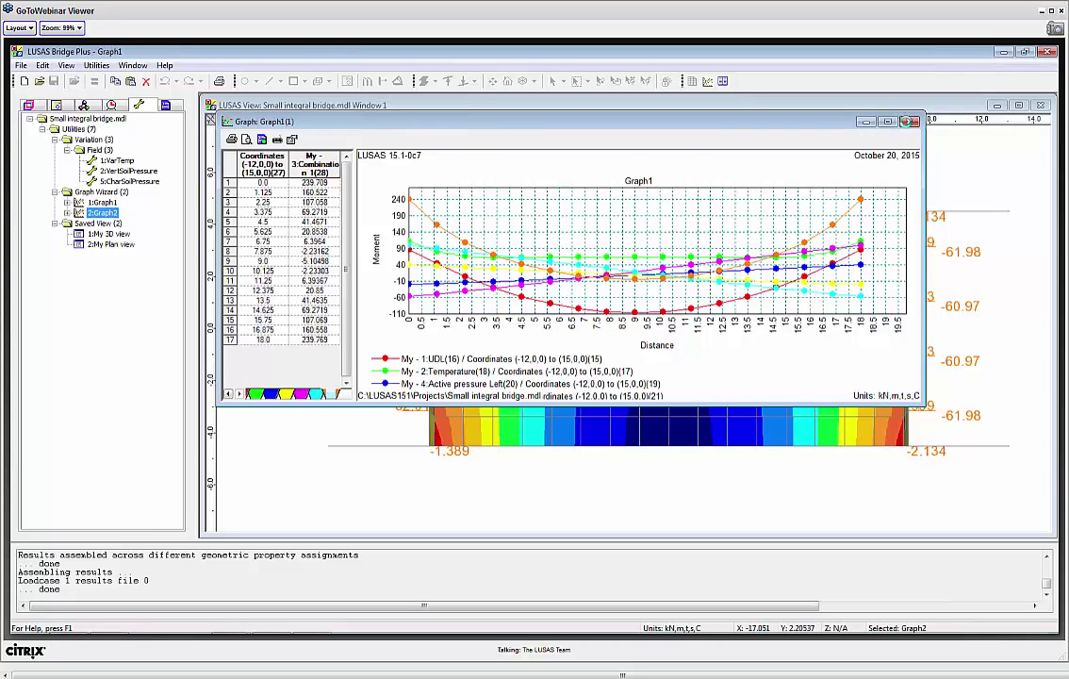
left_click(911, 123)
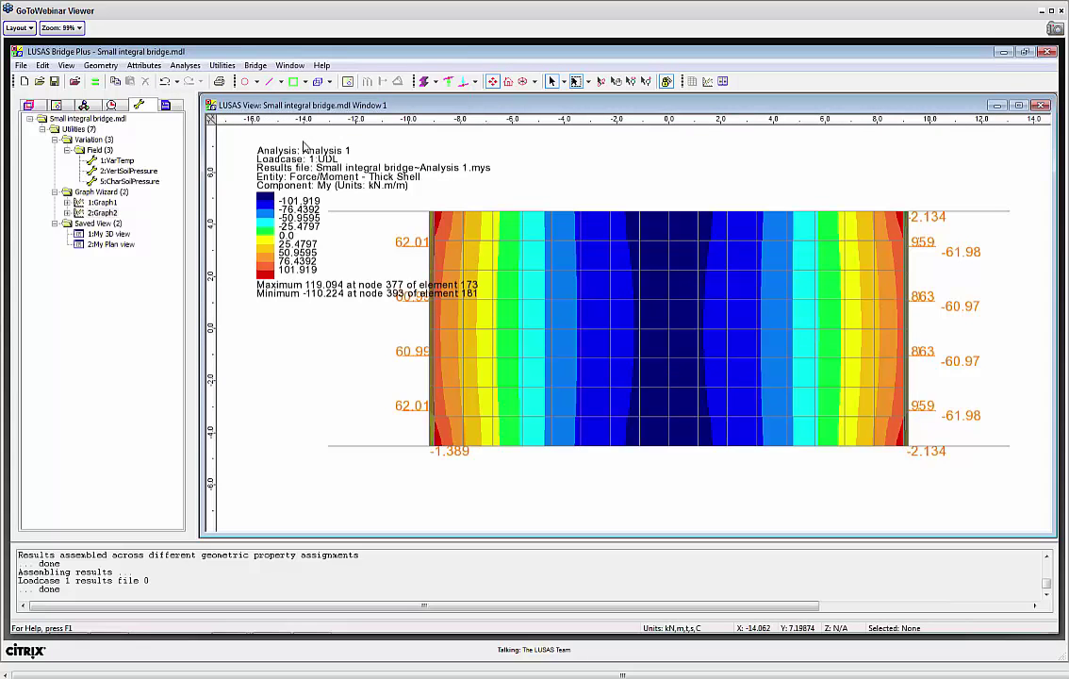
Start a Print Results Wizard table that includes all loadcases and continue to the results entity settings.
left_click(219, 68)
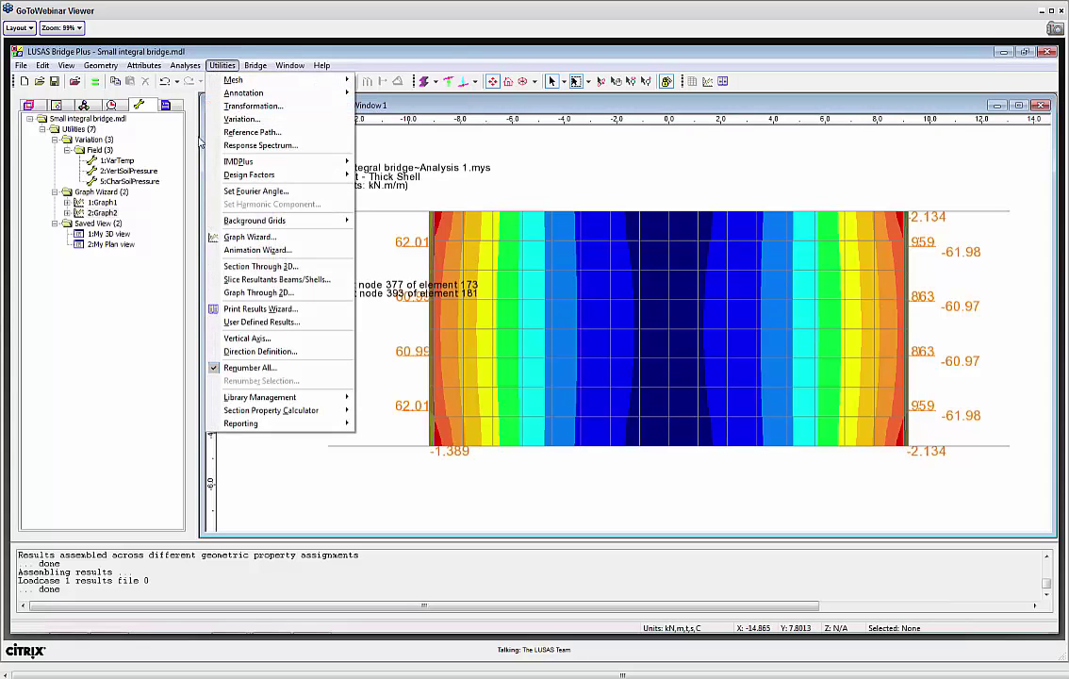
left_click(271, 312)
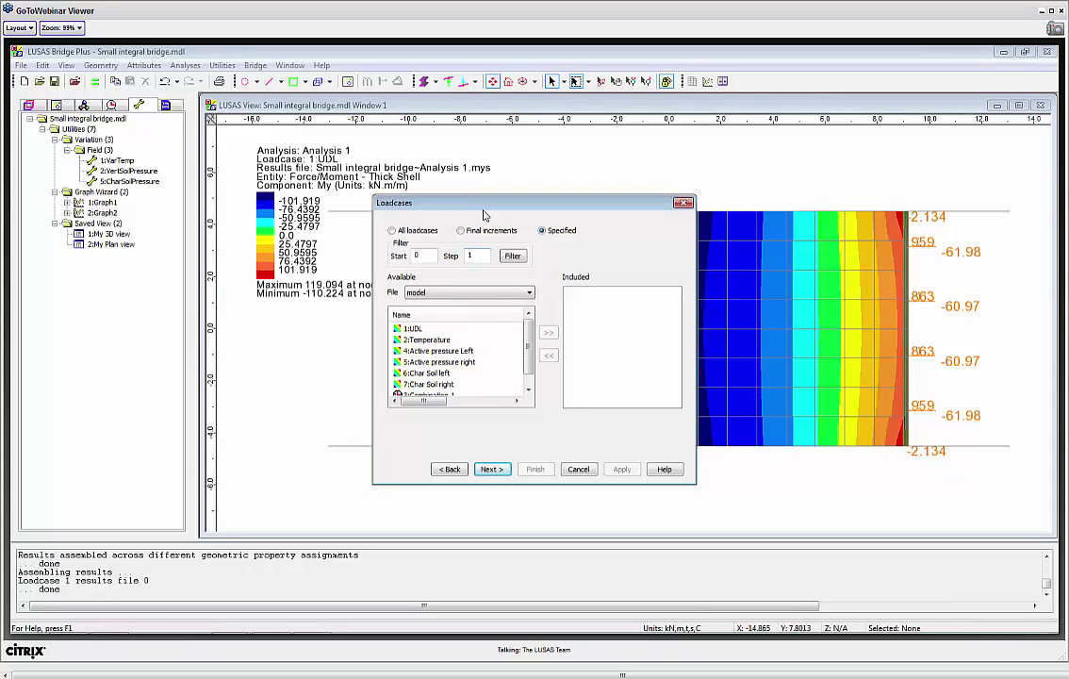
left_click(393, 231)
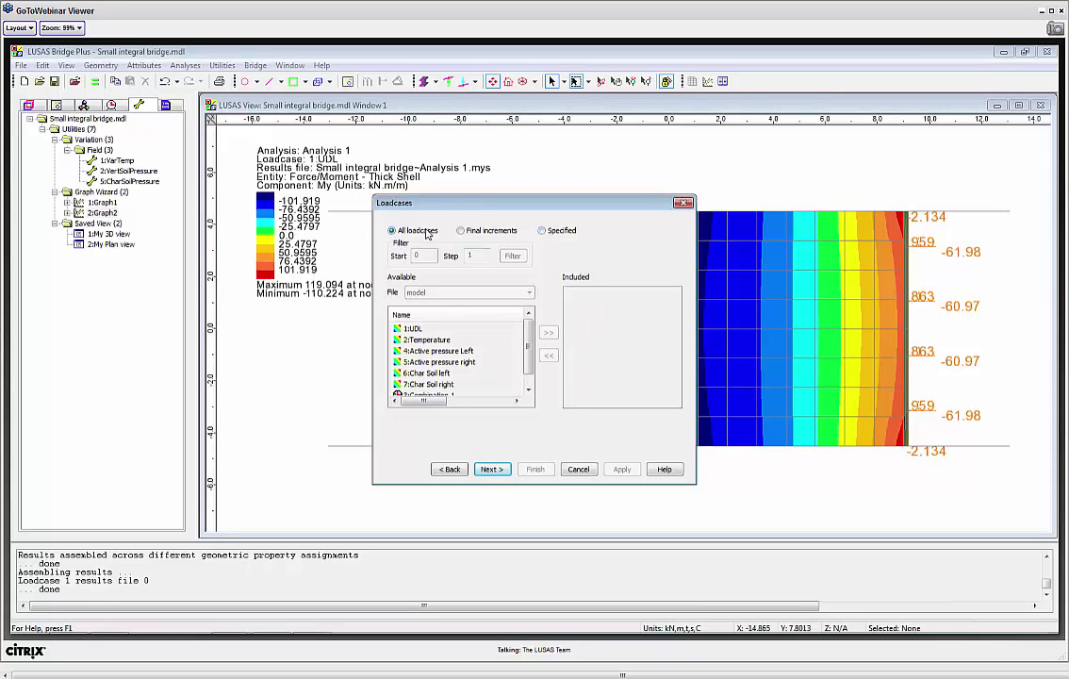
left_click(491, 469)
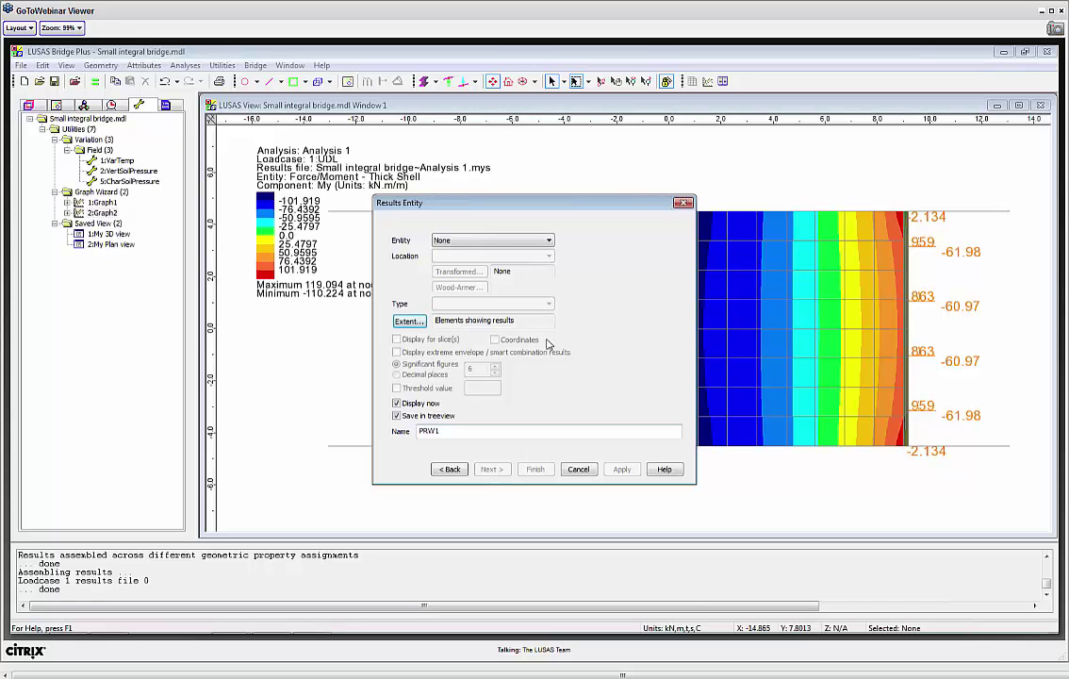
Set the results entity to Displacement and generate the nodal component table, viewing its loadcase sheets.
left_click(550, 242)
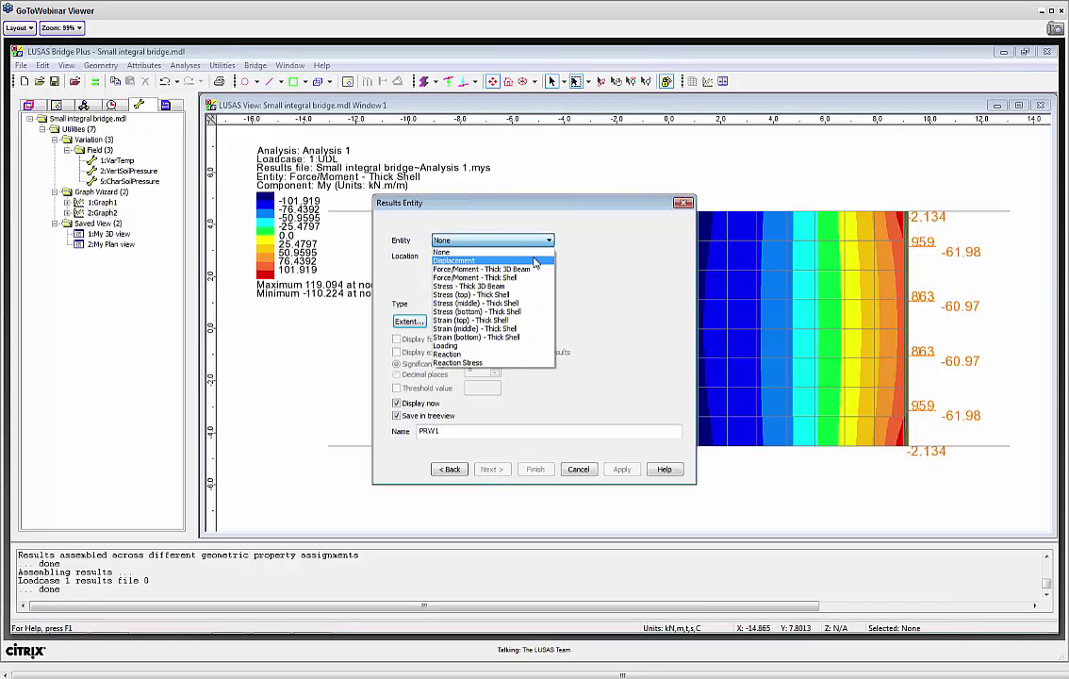
left_click(457, 261)
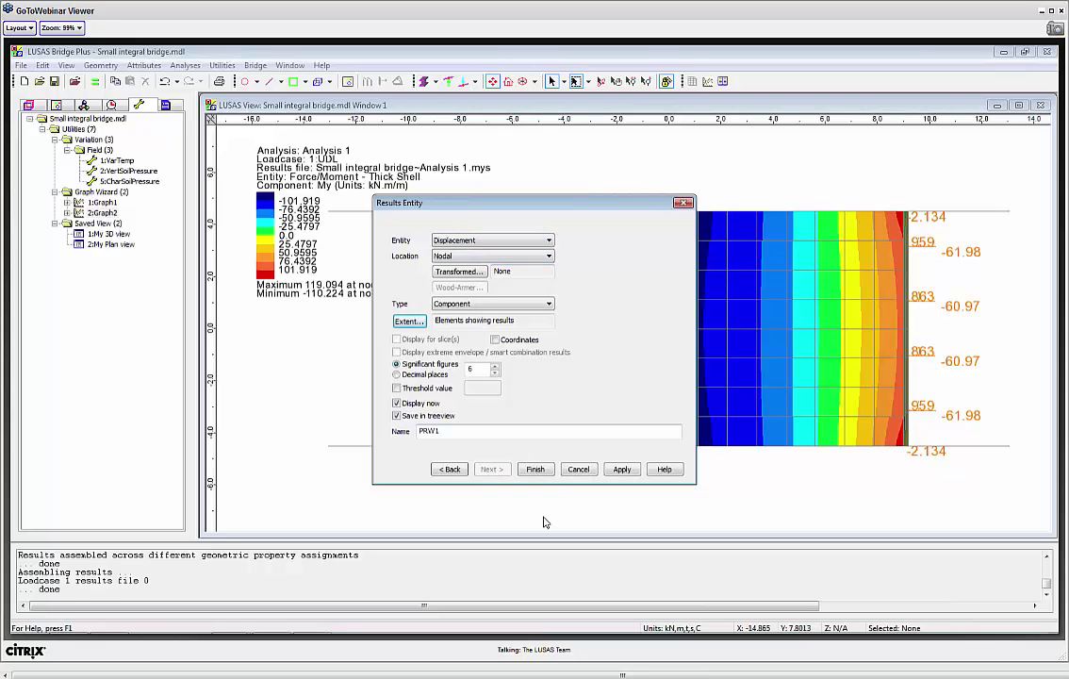
left_click(535, 469)
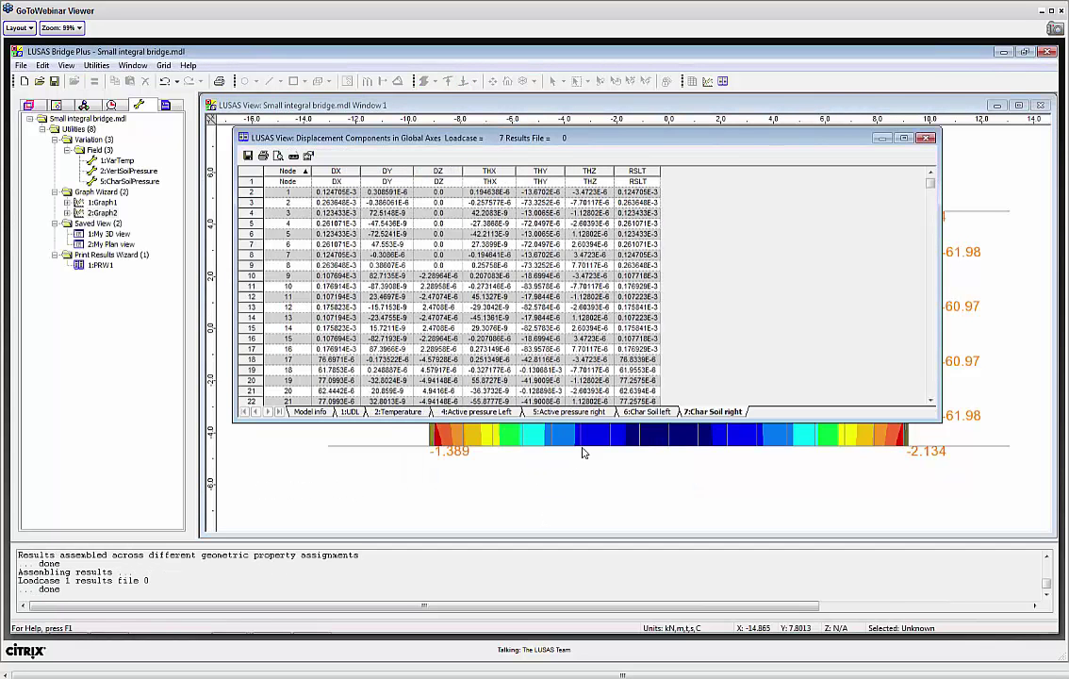
left_click(528, 412)
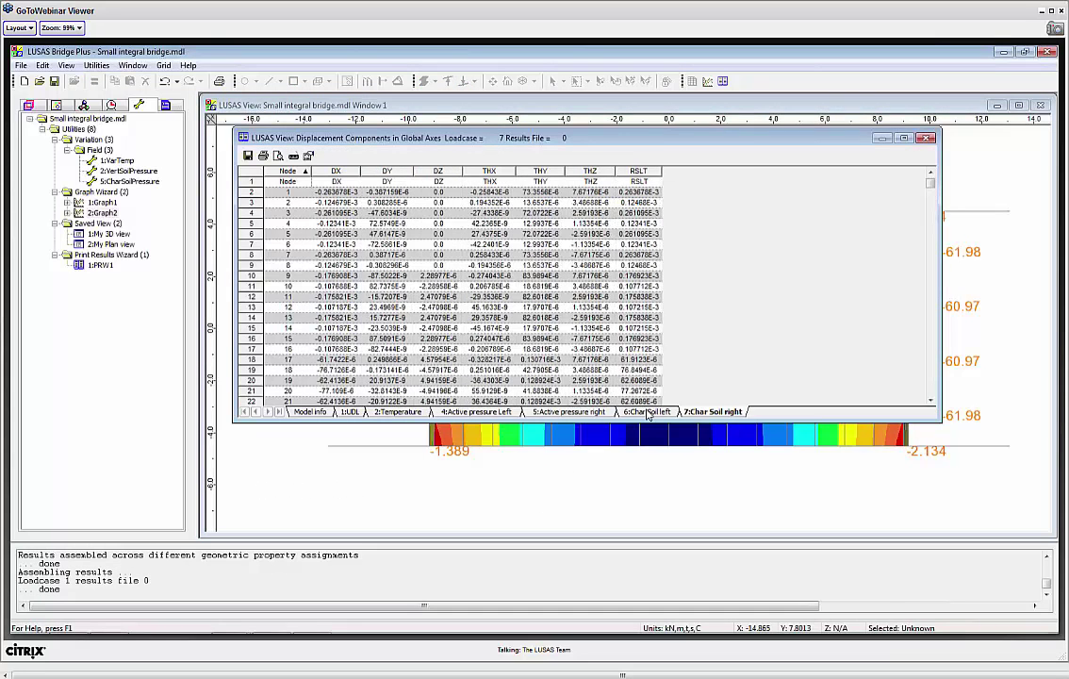
Review the Active pressure Left, Temperature and Char Soil right loadcase sheets of the displacement table.
left_click(490, 412)
left_click(396, 412)
left_click(690, 412)
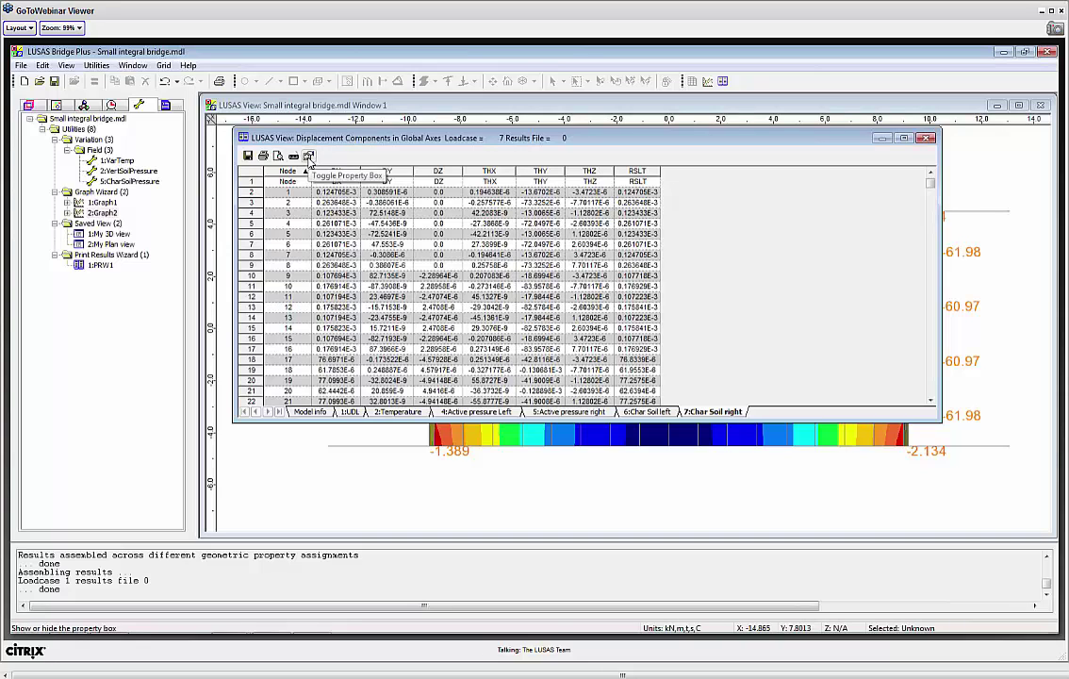
Apply a threshold value of 1e-5 to the values displayed in the displacement table.
left_click(308, 156)
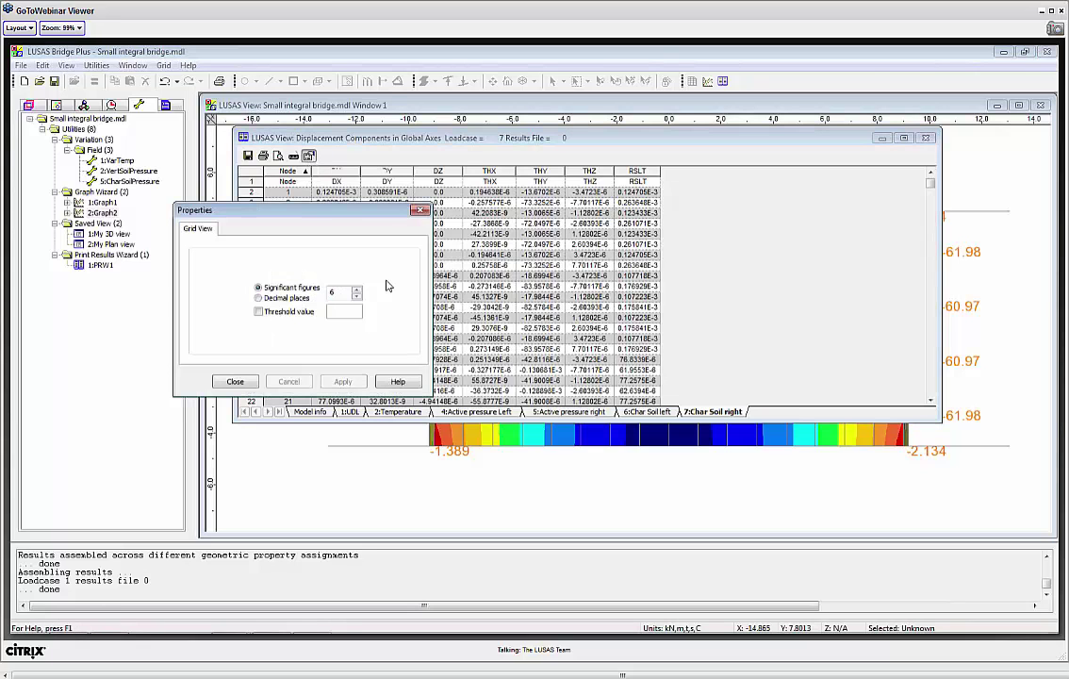
left_click_drag(357, 215, 521, 199)
left_click(466, 295)
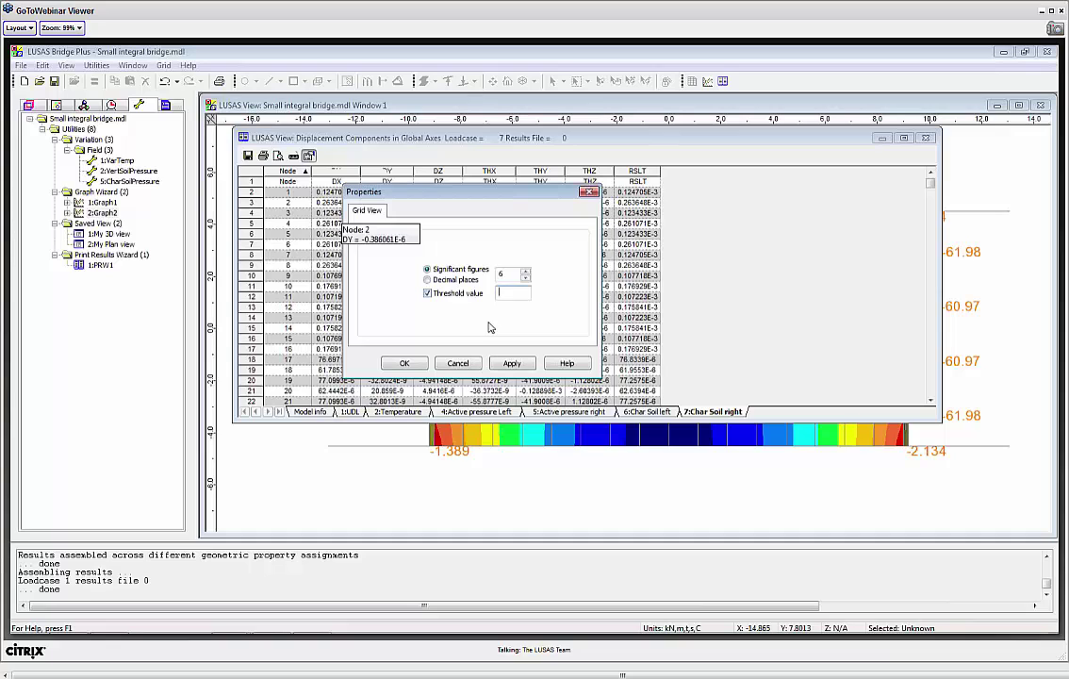
type("1e-5")
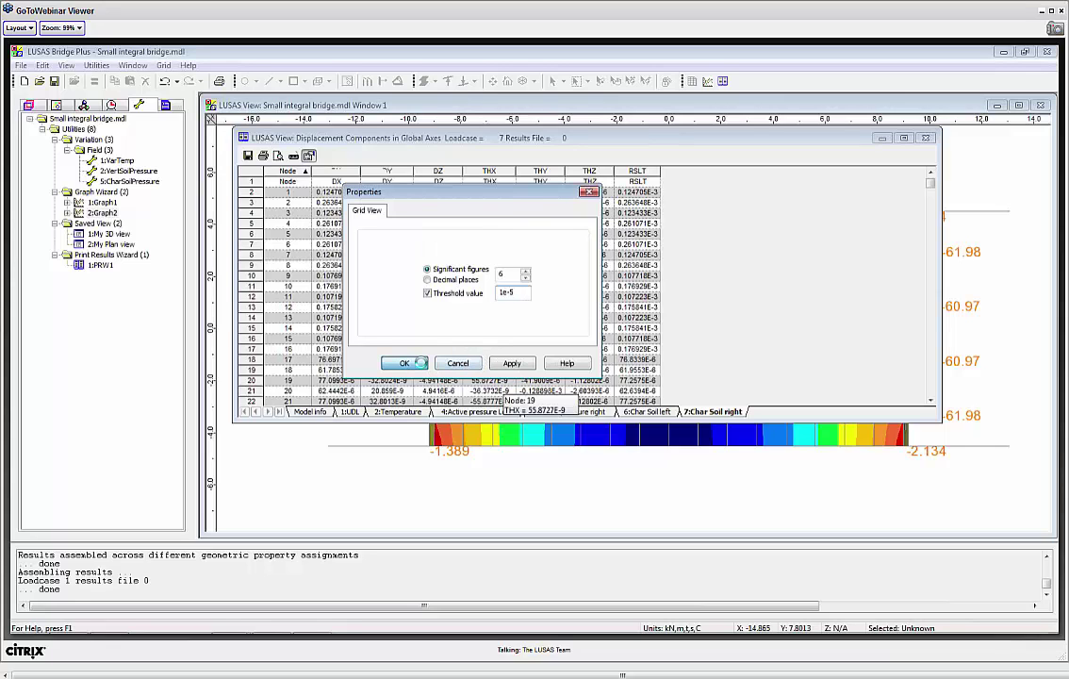
left_click(418, 363)
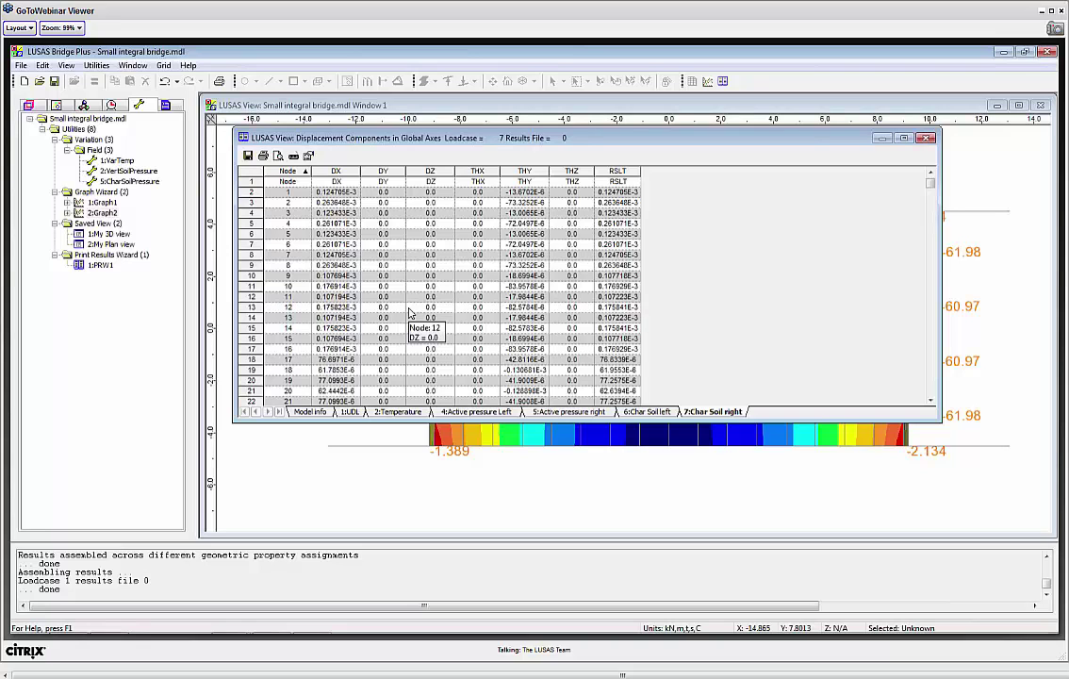
Close the displacement table, regenerate it from the saved PRW1 entry, and close it again.
left_click(925, 138)
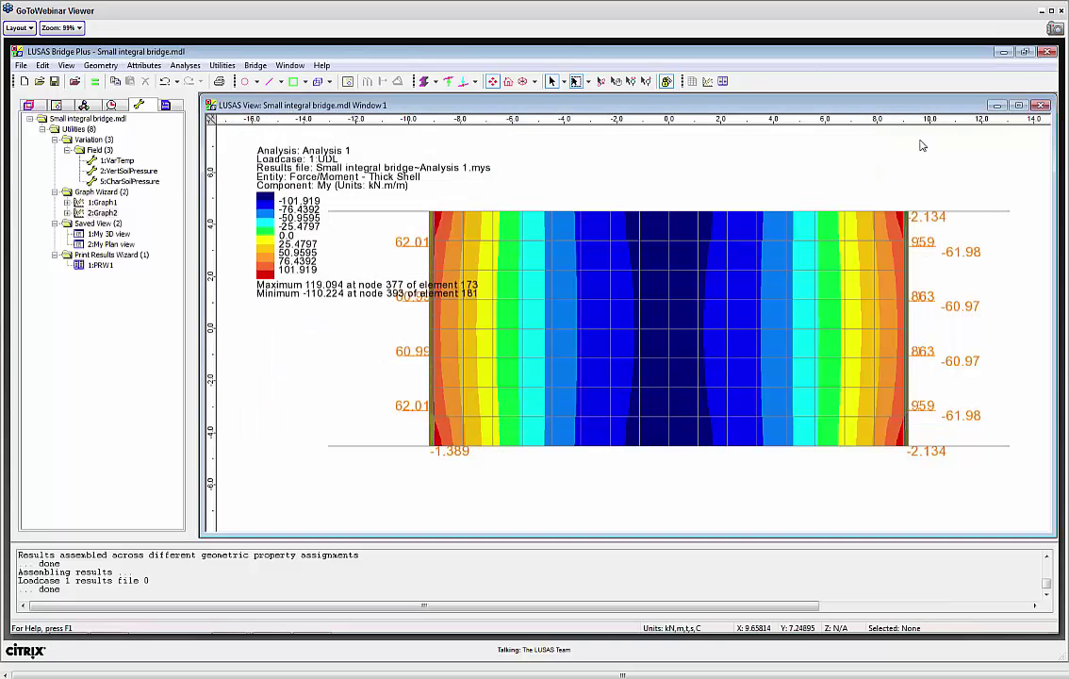
double_click(102, 266)
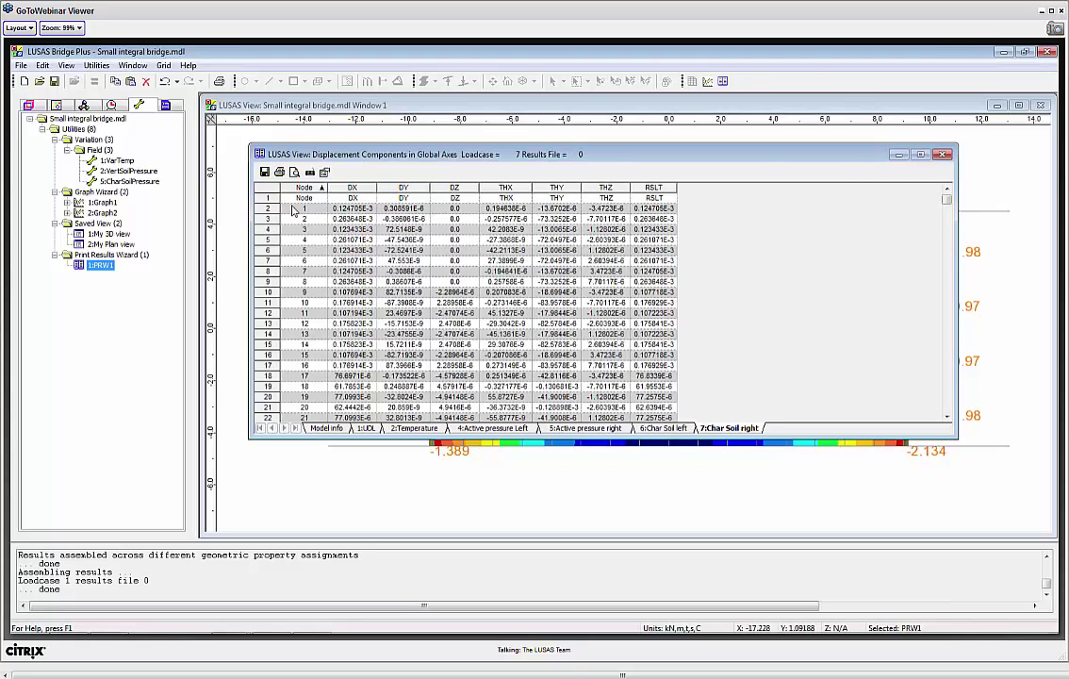
left_click(943, 155)
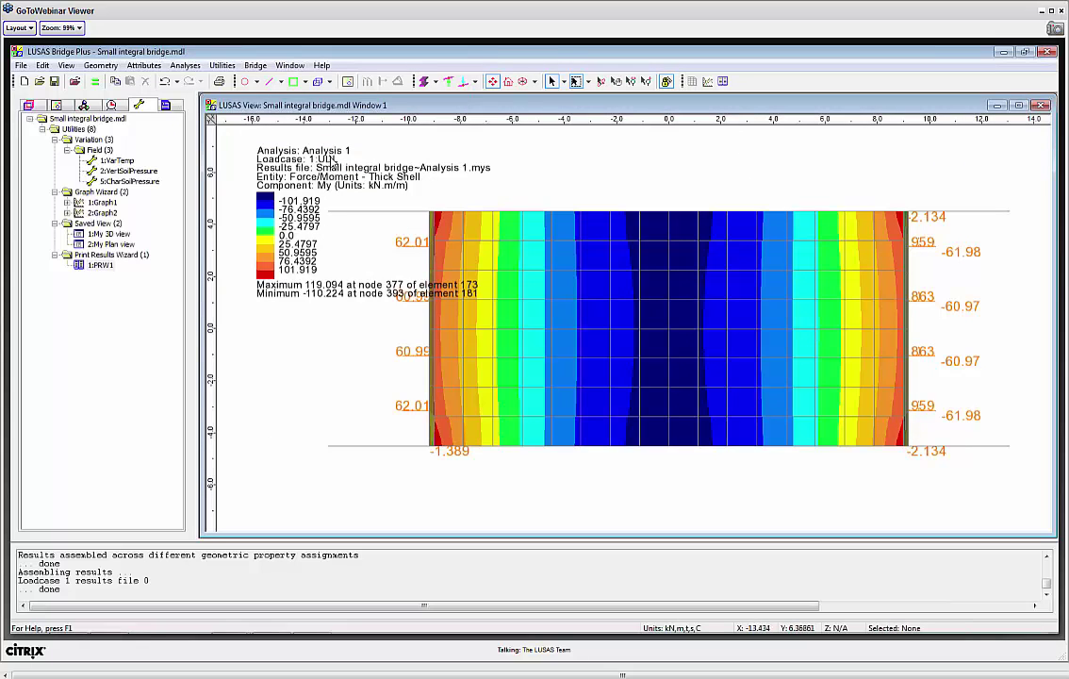
Show the bridge in isometric view and switch on the Geometry layer.
left_click(522, 82)
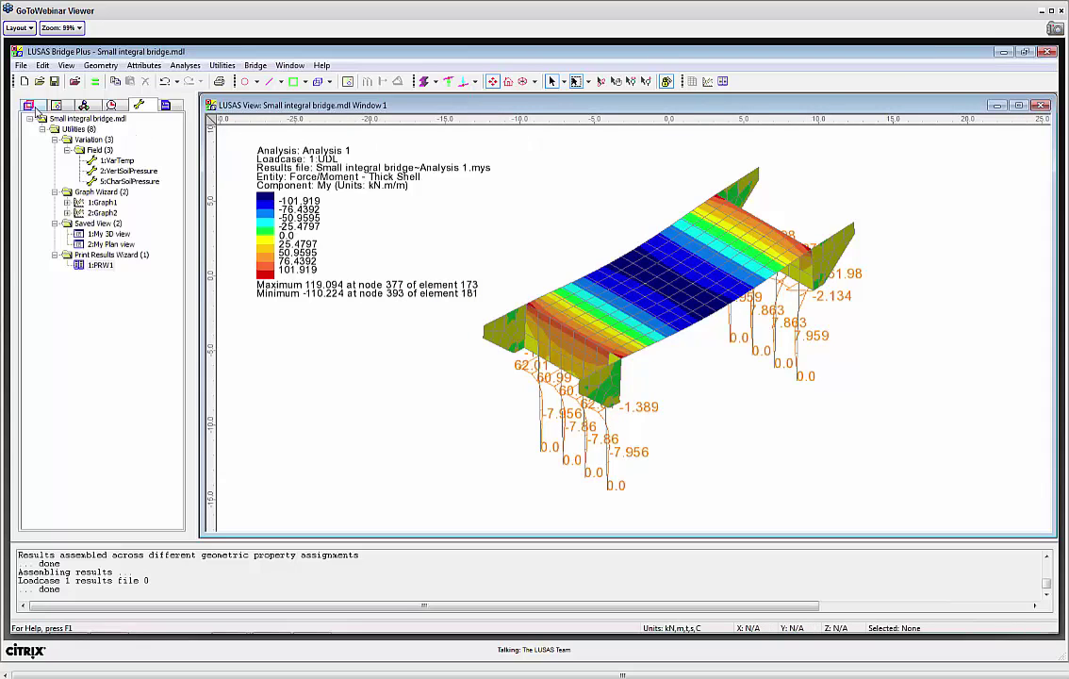
left_click(29, 105)
right_click(47, 202)
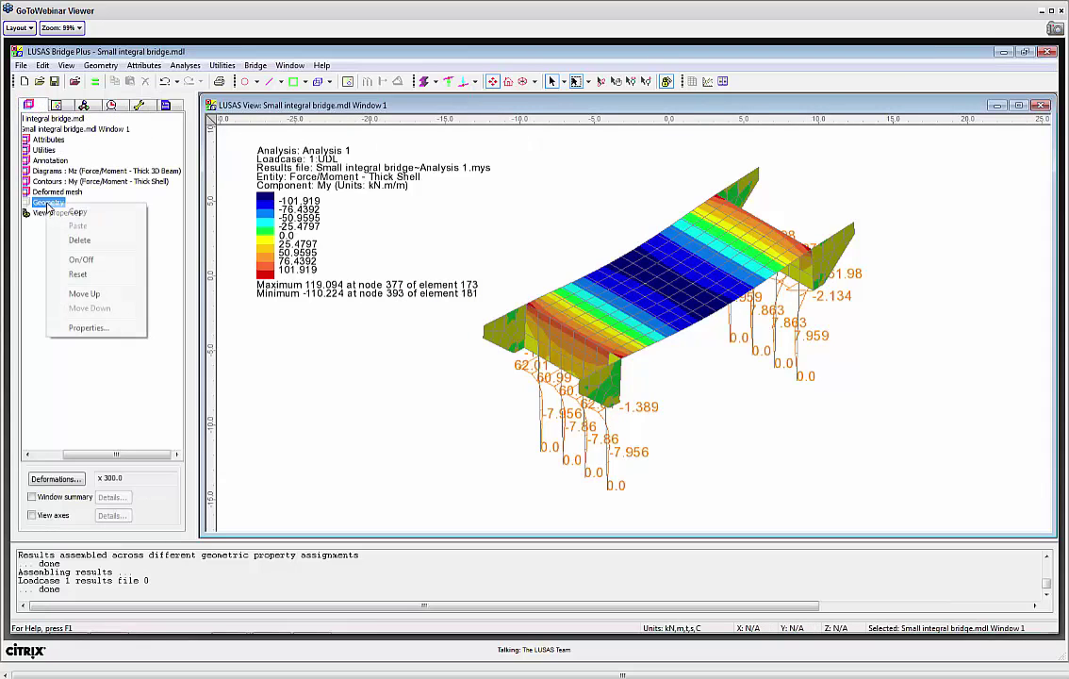
left_click(99, 259)
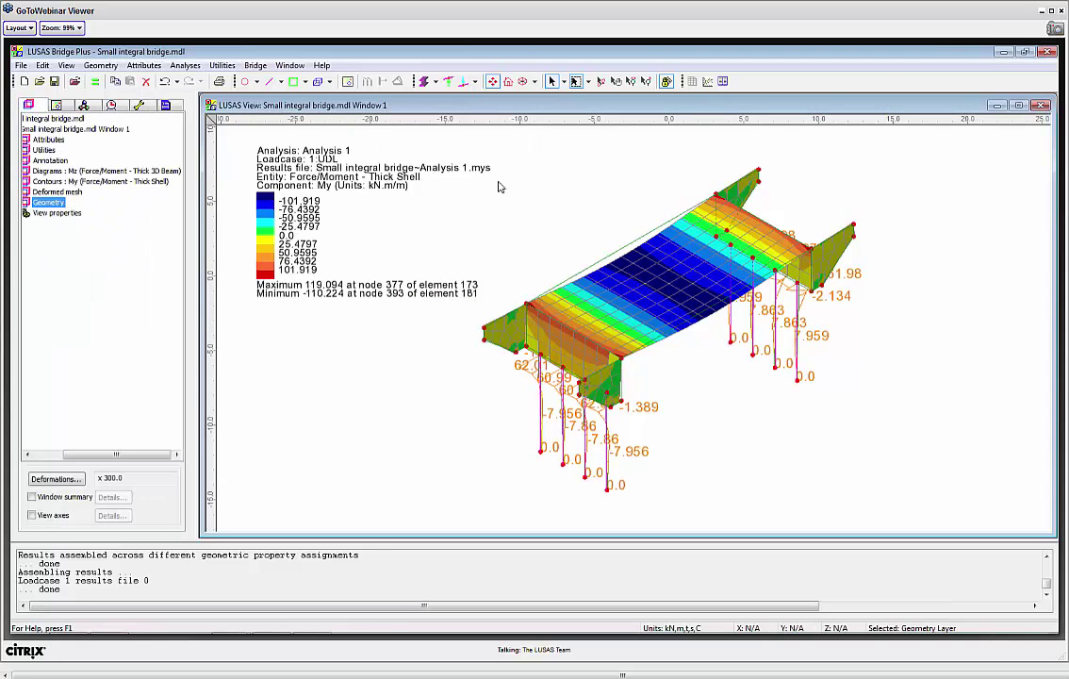
Generate a one-click report for the nearest corner pile and add it as a chapter of a new report titled "Bridge model".
left_click(608, 446)
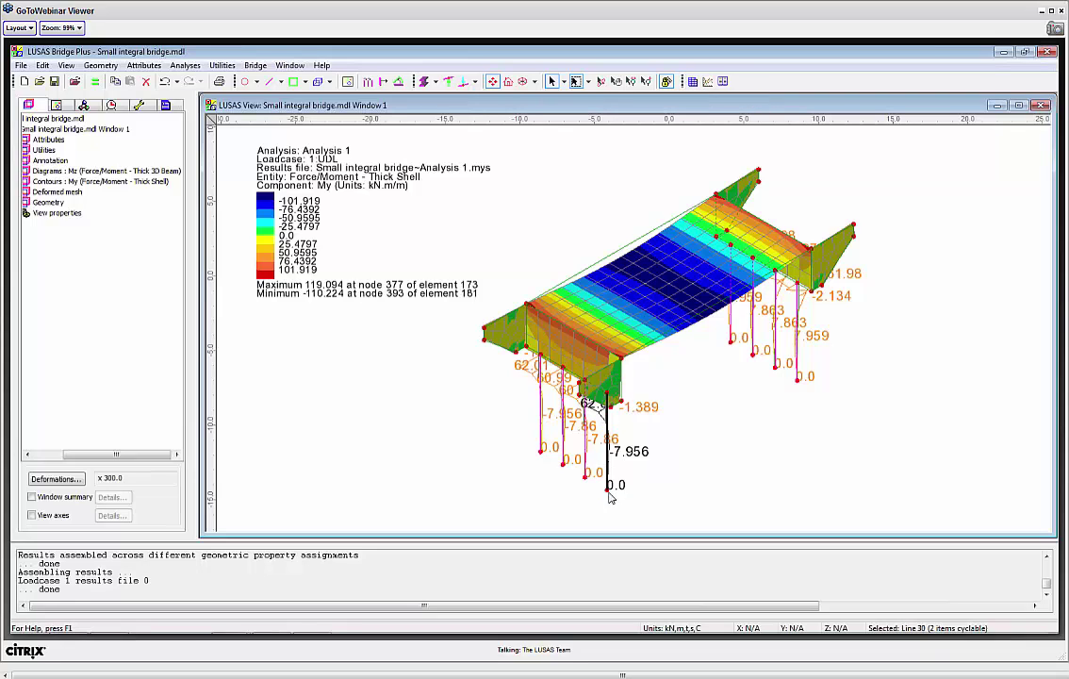
left_click(692, 82)
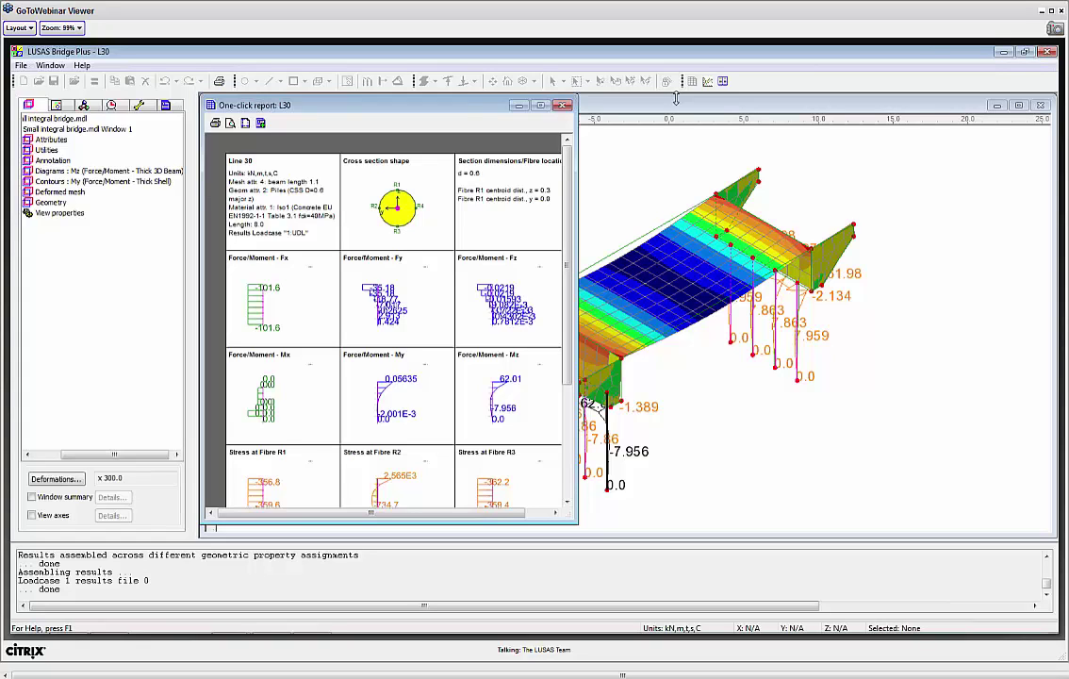
left_click(262, 123)
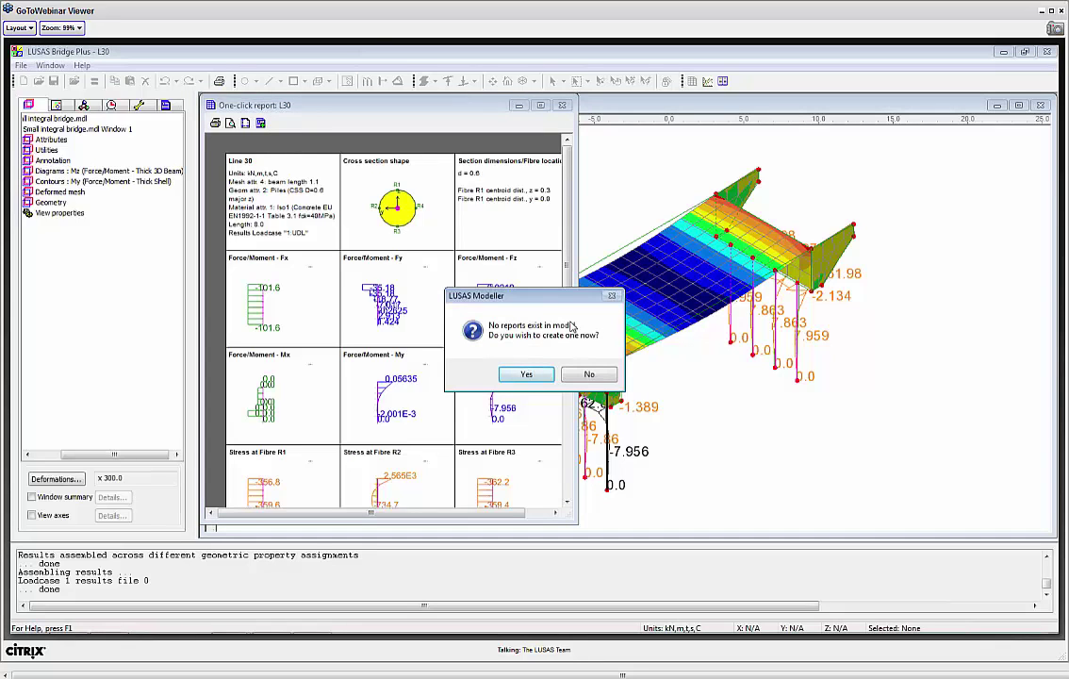
left_click(526, 374)
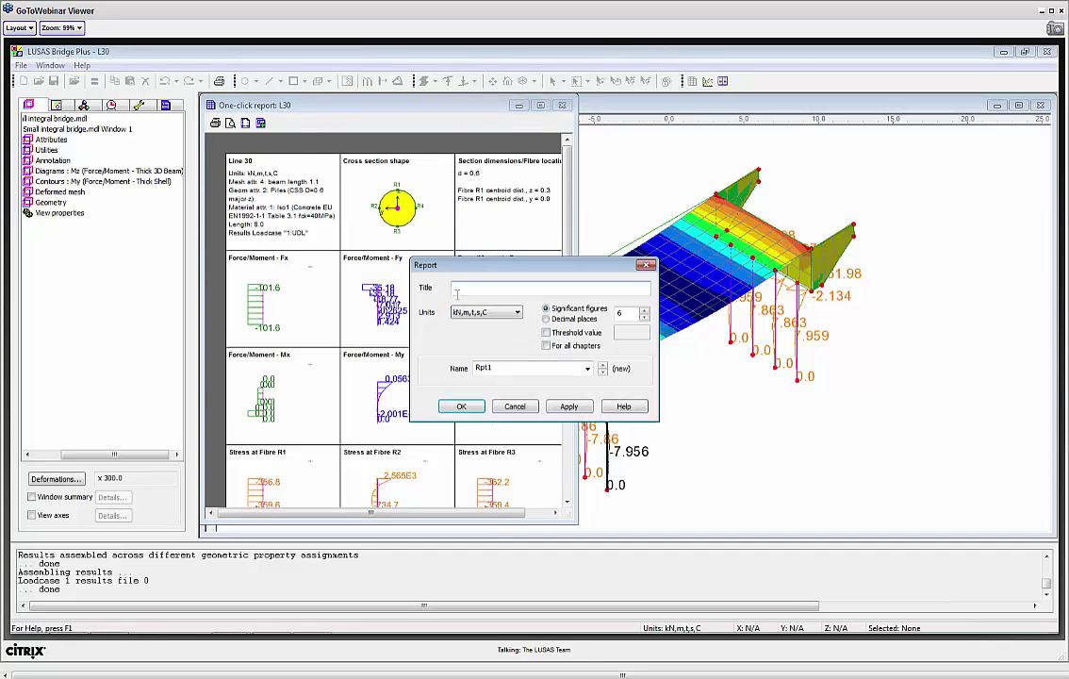
type("Bridge model")
left_click(462, 405)
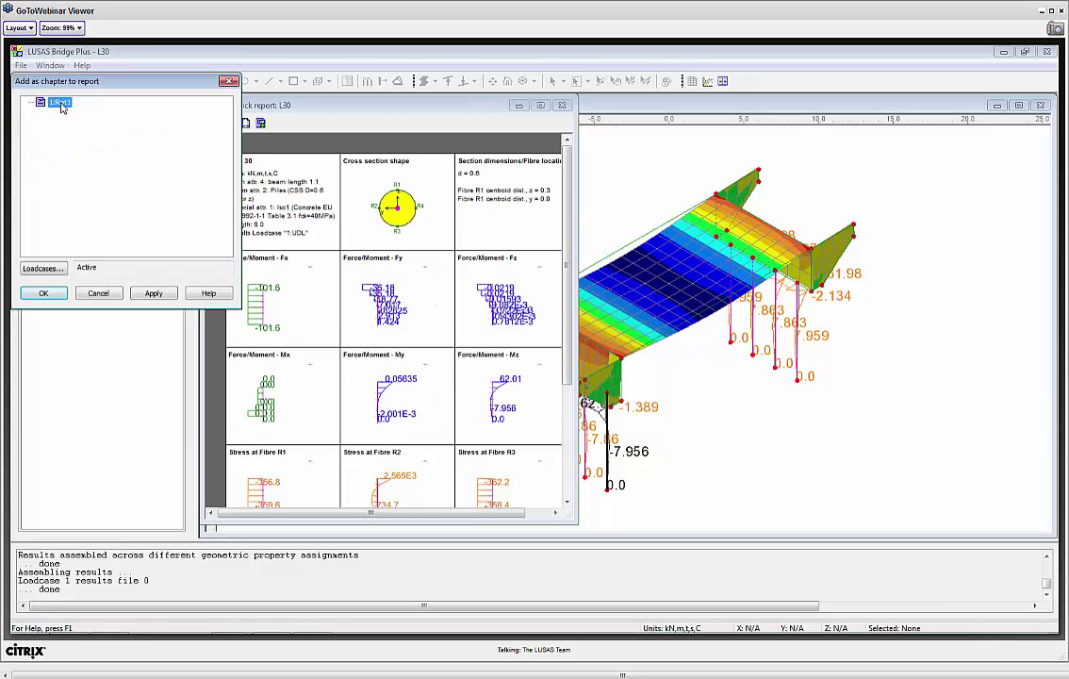
left_click(42, 293)
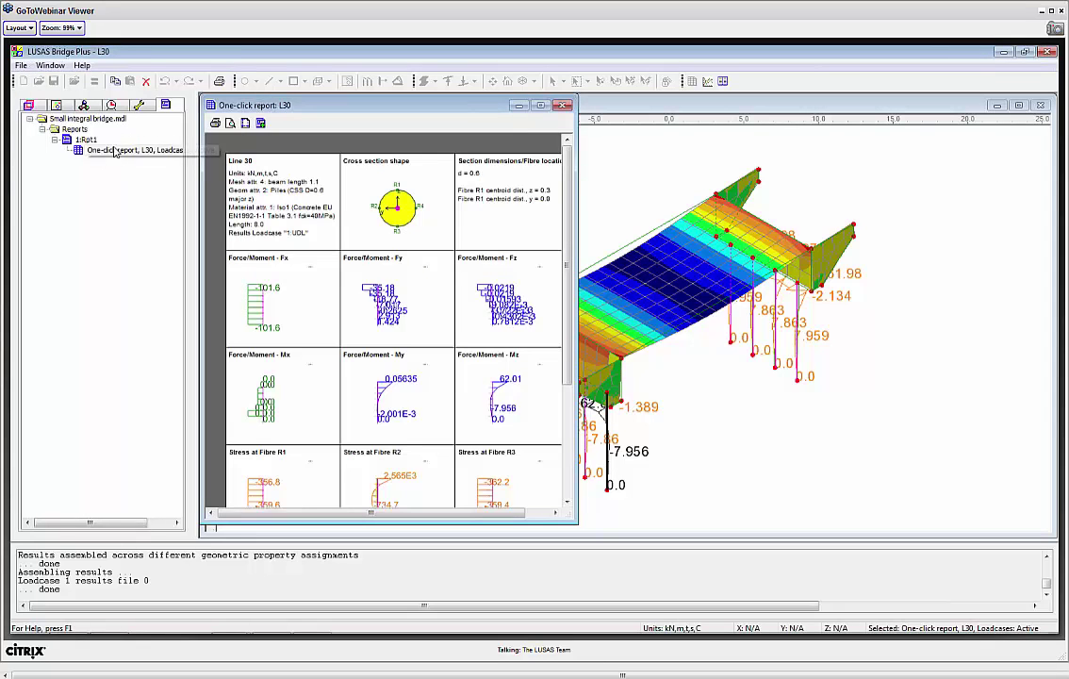
left_click(563, 107)
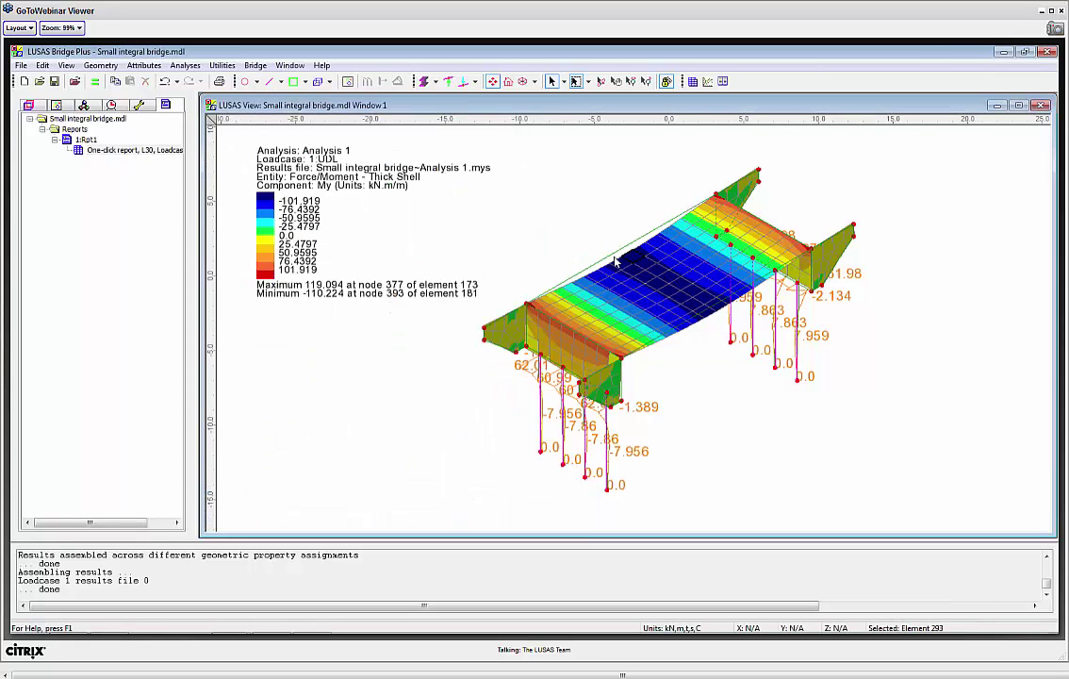
Select the Deck group's members, generate their one-click report, and add it as a chapter to Rpt1.
left_click(57, 103)
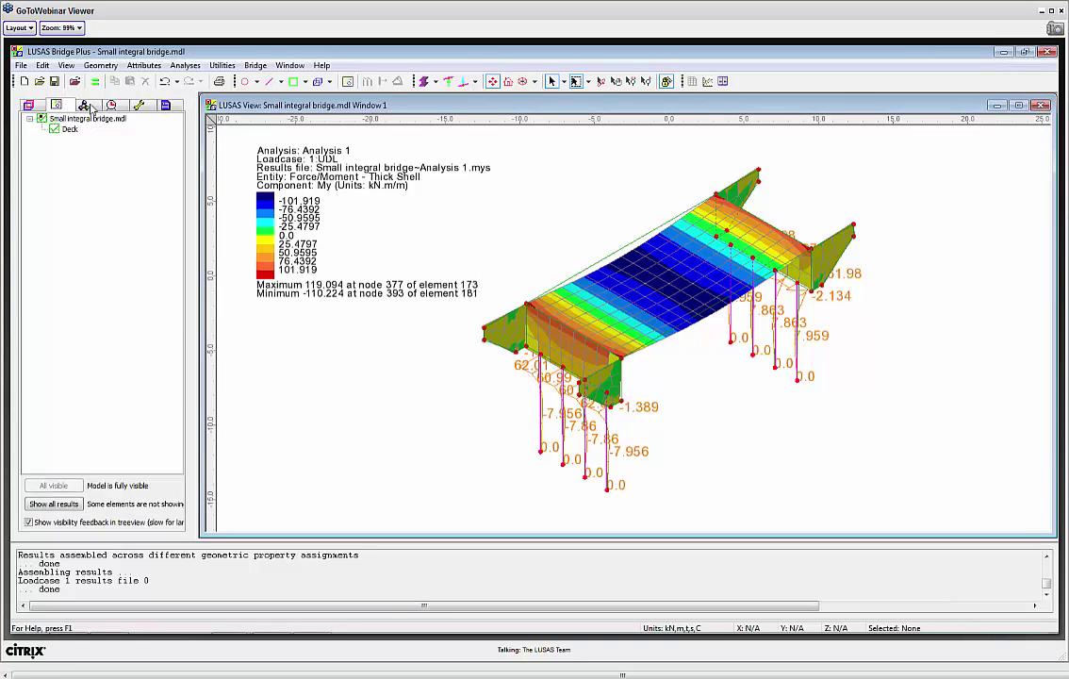
right_click(68, 131)
left_click(115, 287)
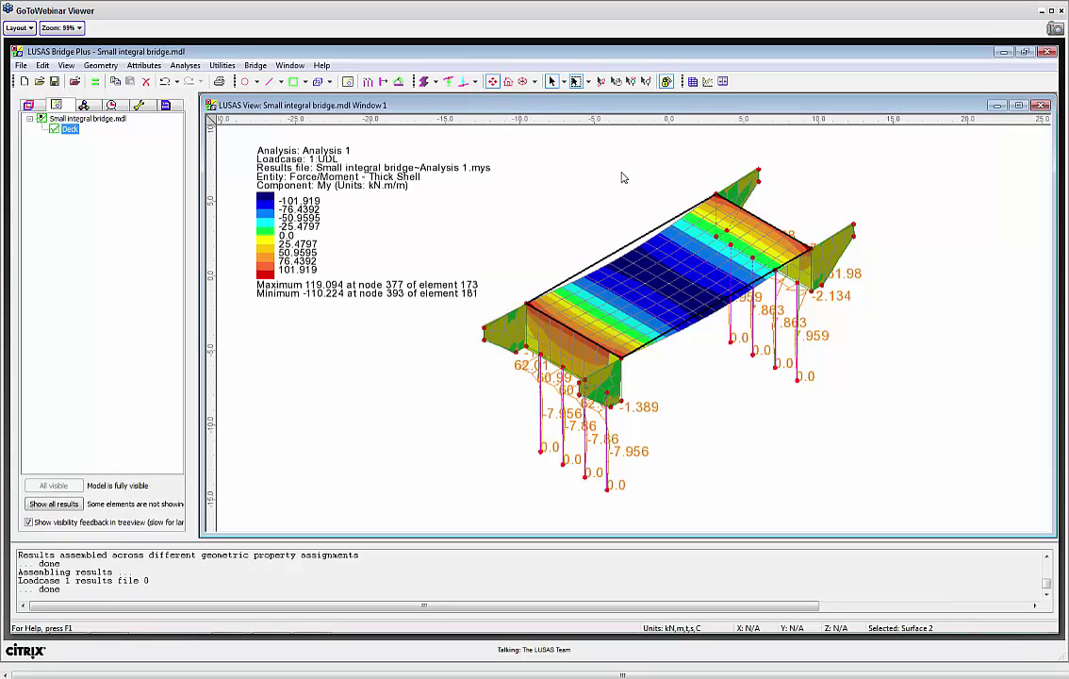
left_click(692, 81)
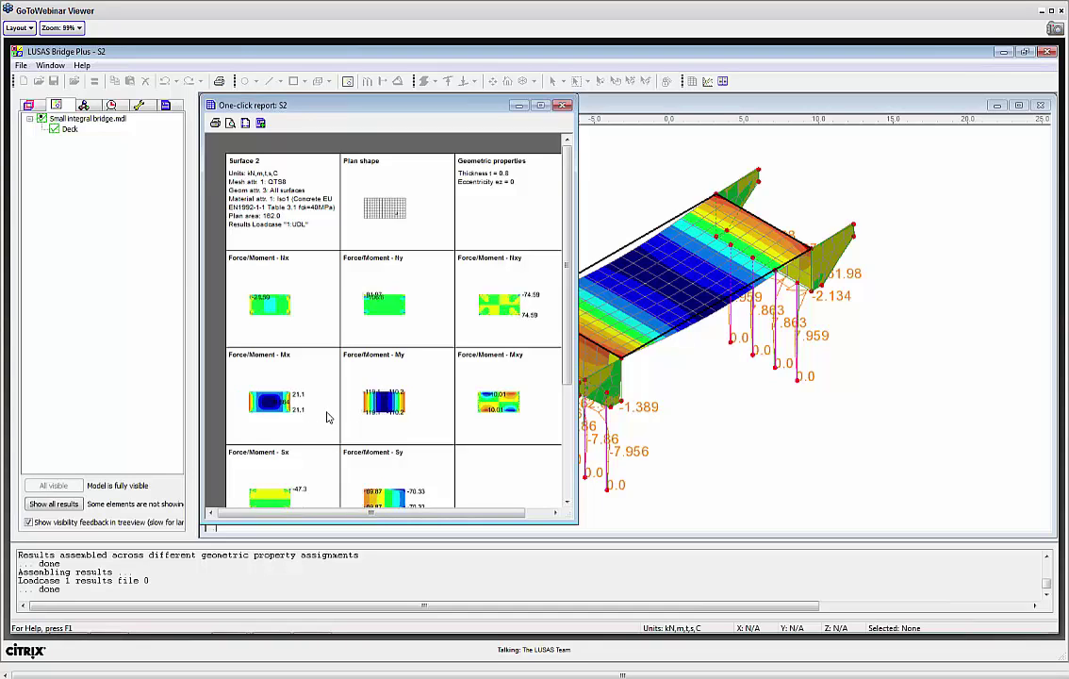
left_click(262, 124)
left_click(443, 441)
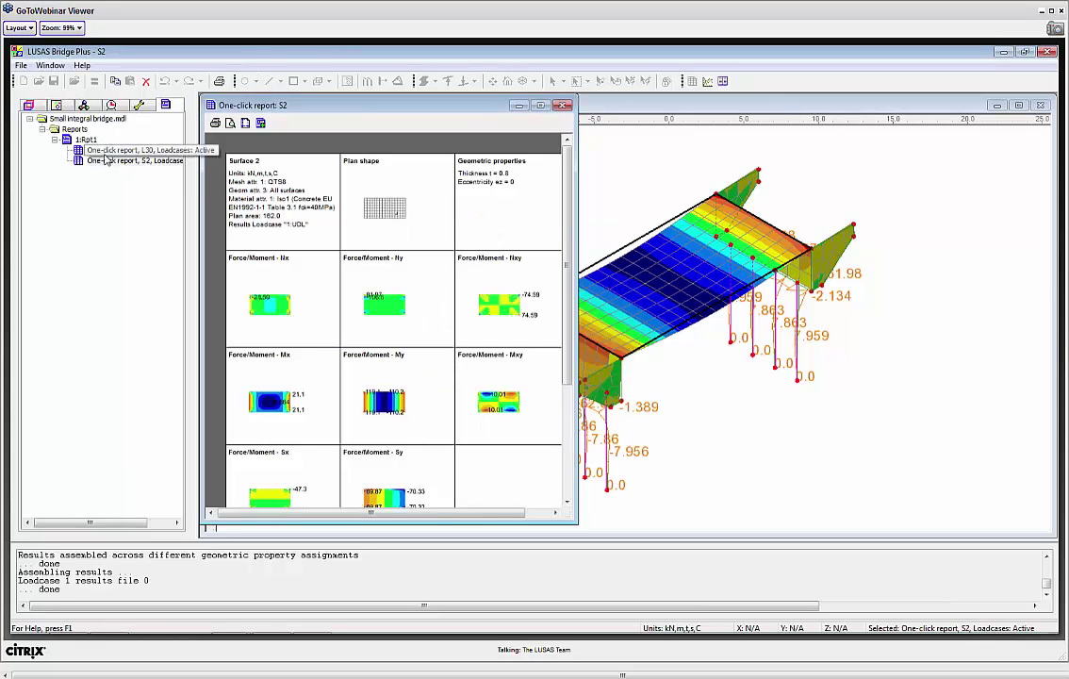
left_click(563, 105)
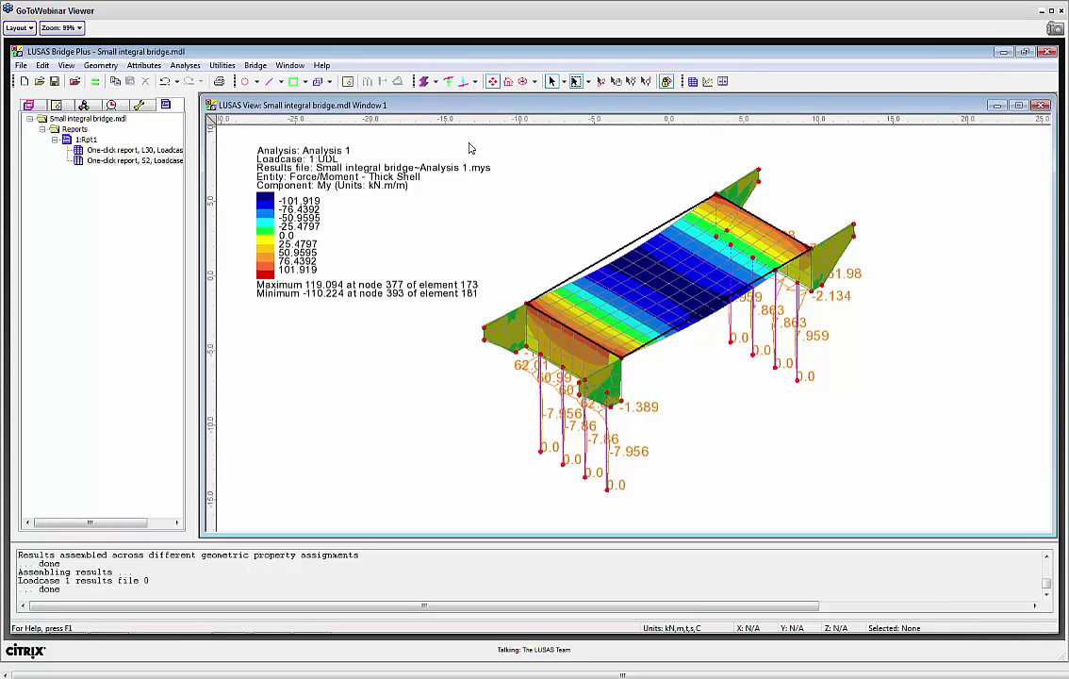
View the compiled report Rpt1 and page through its title page and the pile and deck one-click chapters.
right_click(86, 139)
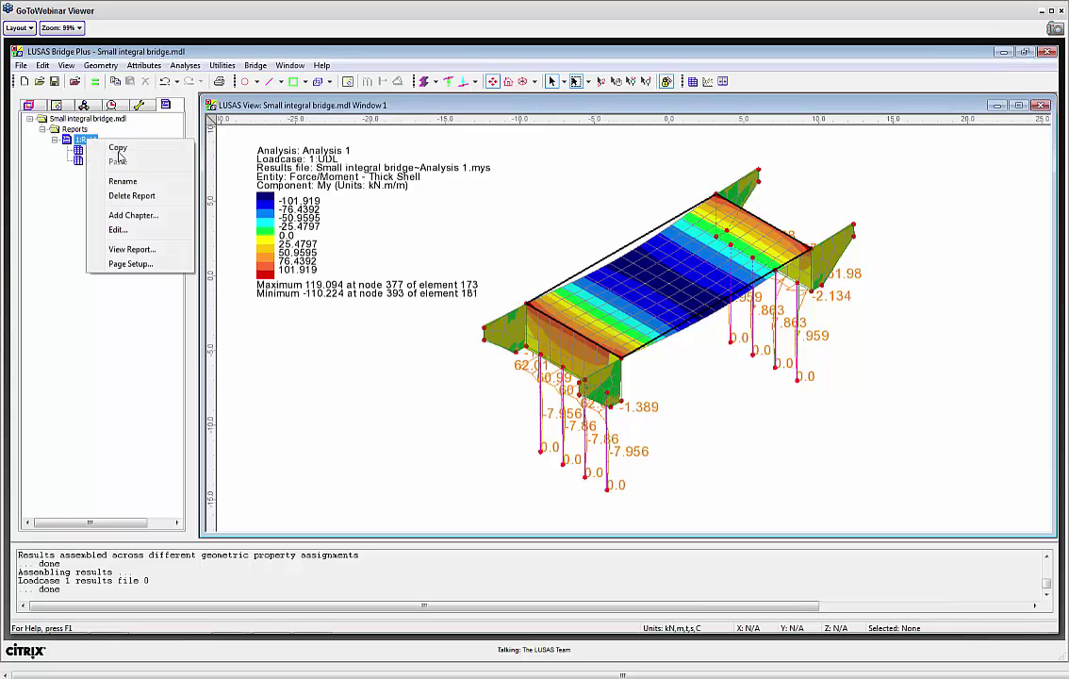
left_click(136, 249)
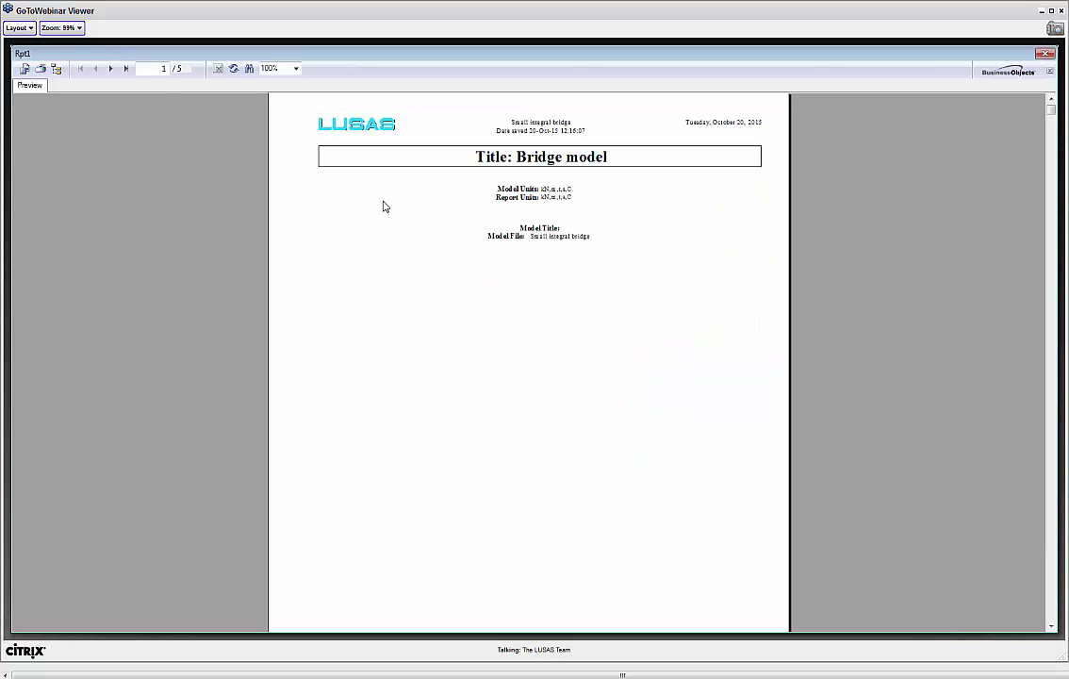
left_click(112, 69)
left_click(113, 69)
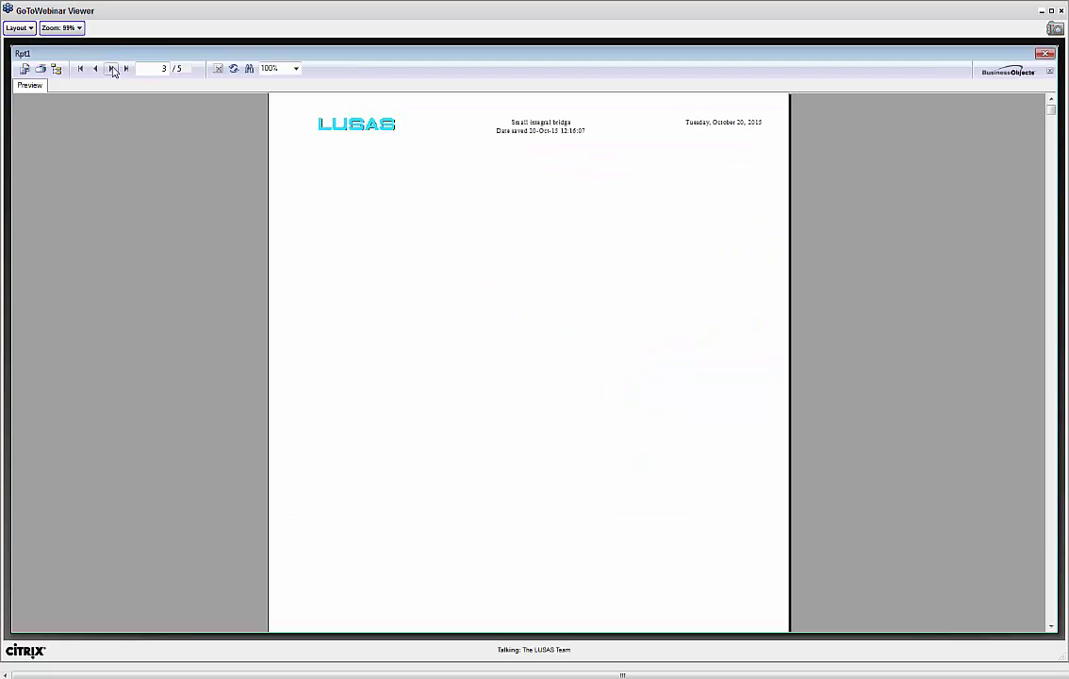
left_click(112, 68)
left_click(113, 69)
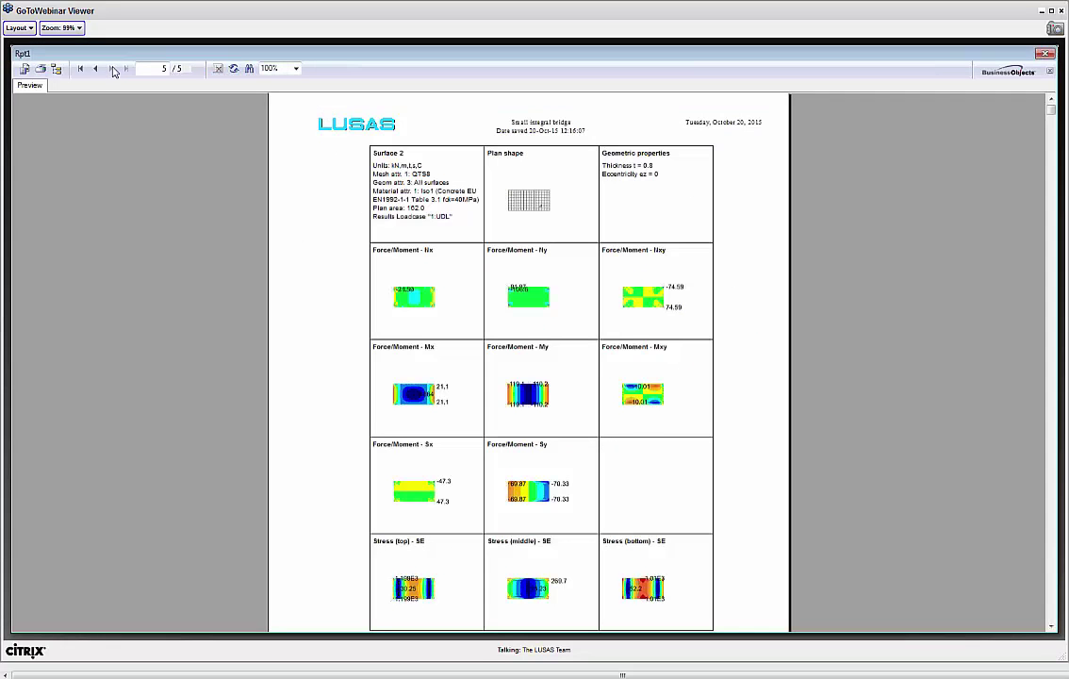
left_click(95, 69)
left_click(95, 70)
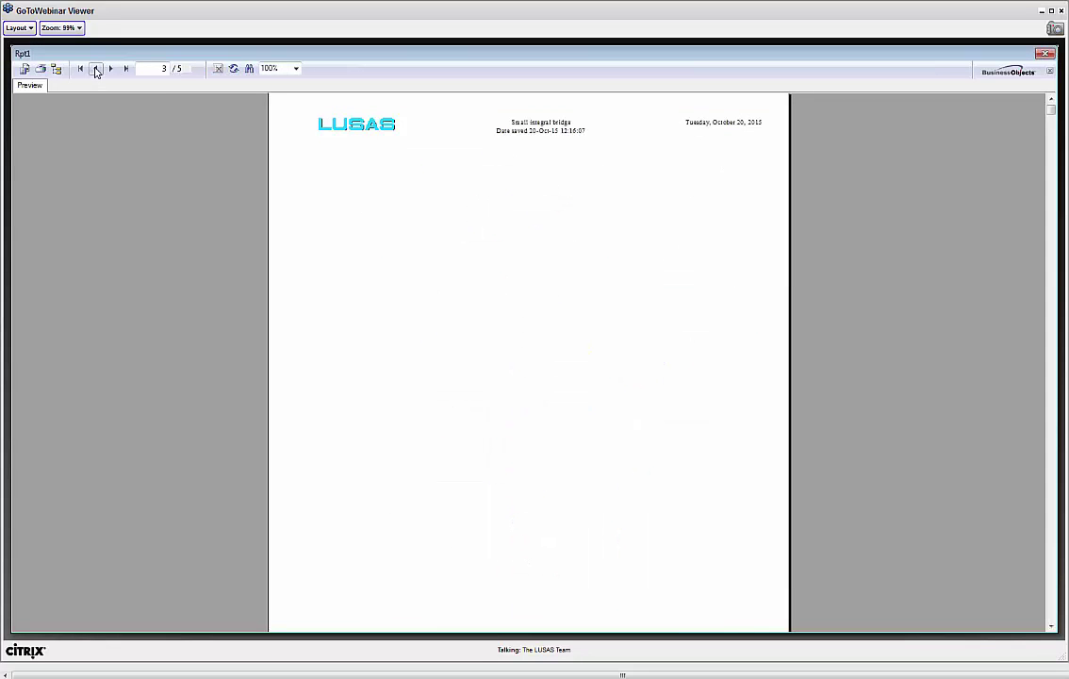
left_click(113, 70)
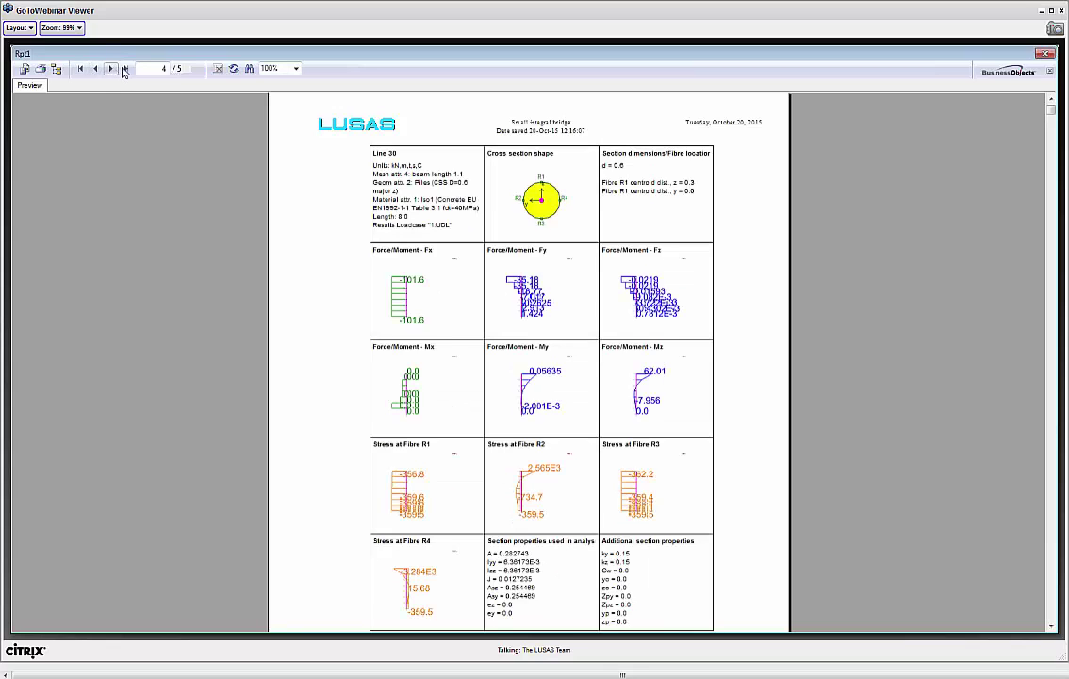
Check the report's export format and destination options, cancel the export, and close the report preview.
left_click(24, 69)
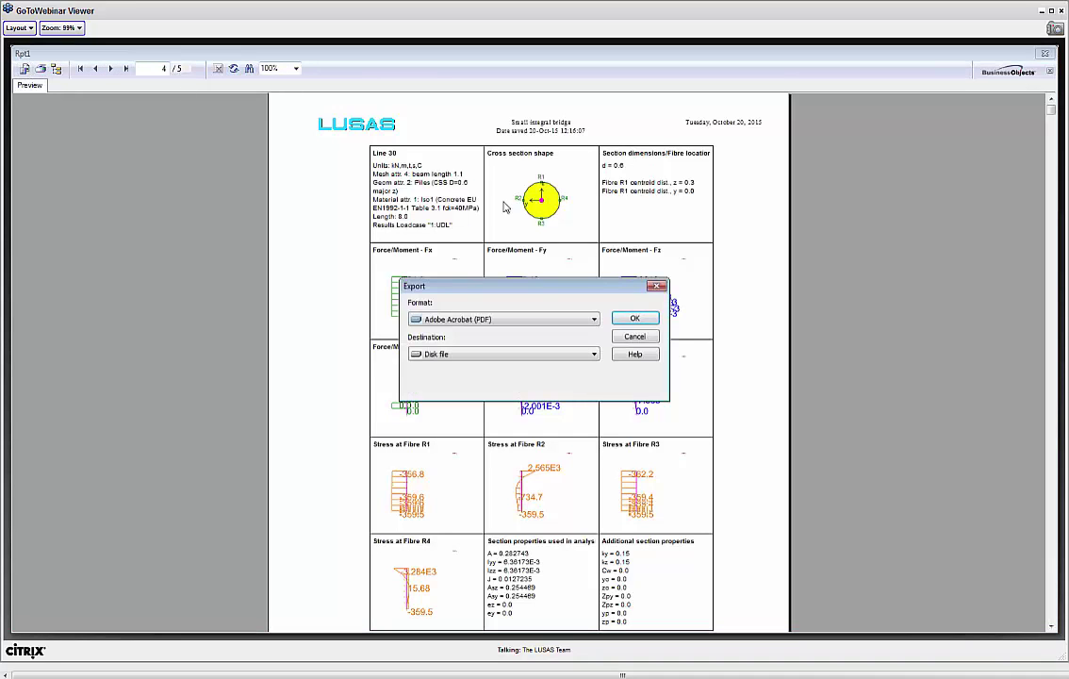
left_click(634, 336)
left_click(1048, 54)
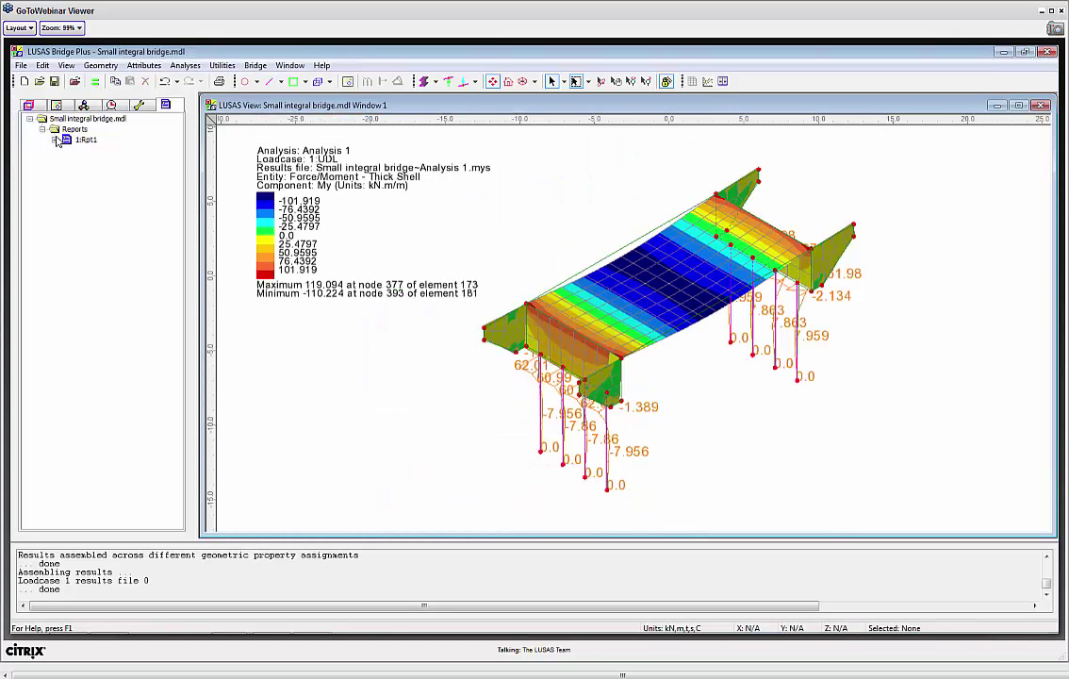
Add the saved views My 3D view and My Plan view to Rpt1 as chapters covering all loadcases.
left_click(56, 140)
right_click(76, 142)
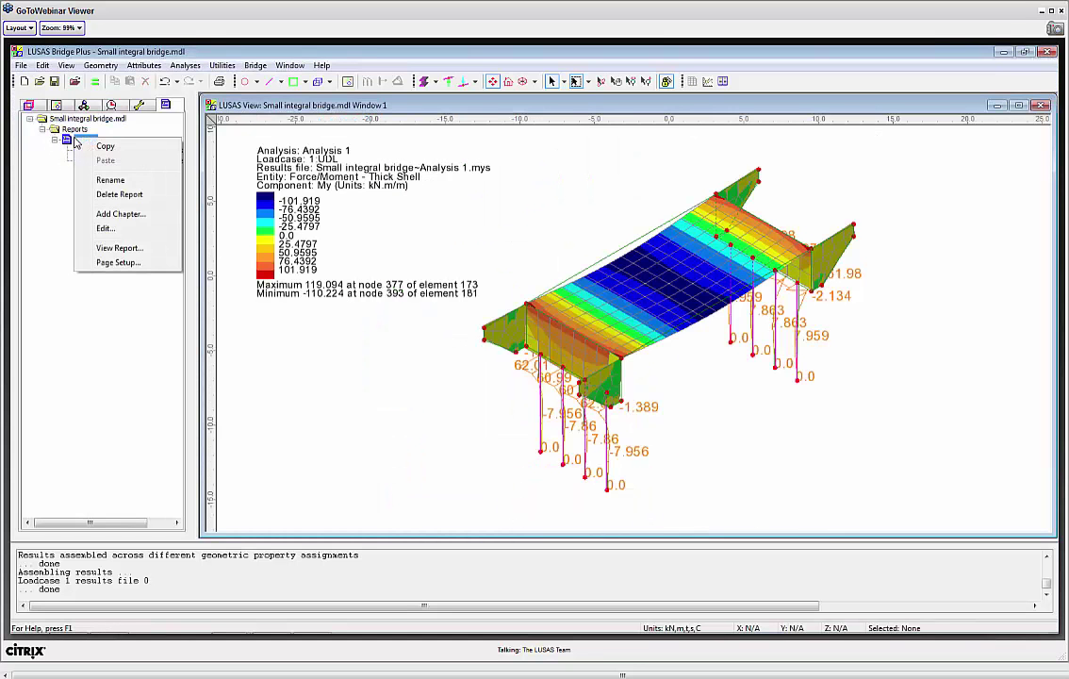
left_click(120, 214)
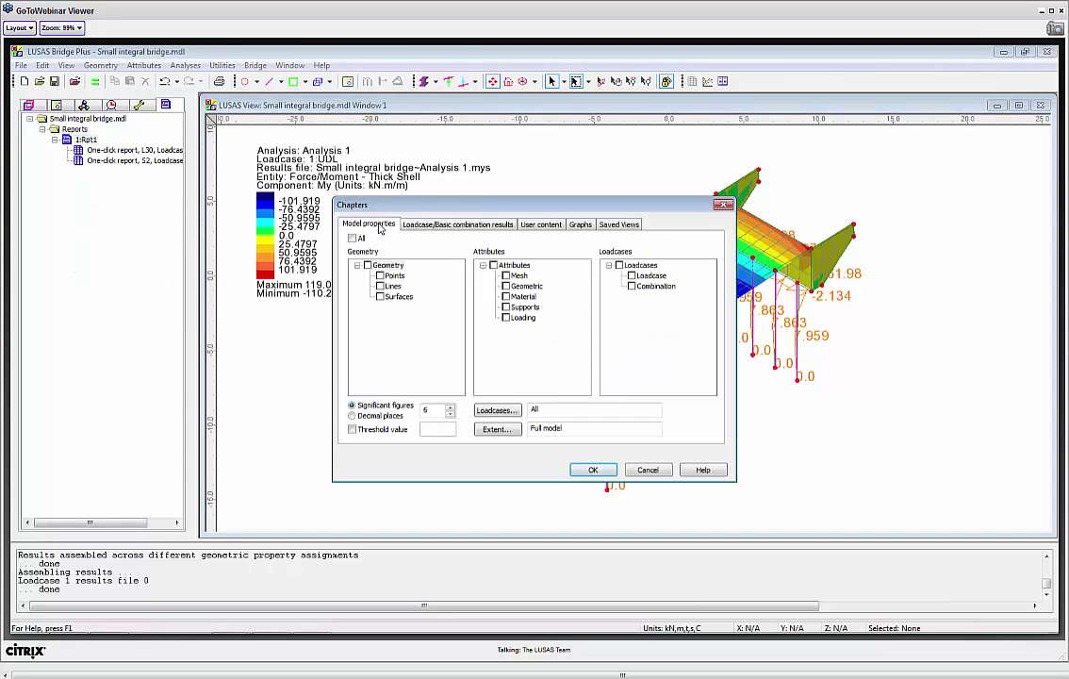
left_click(446, 227)
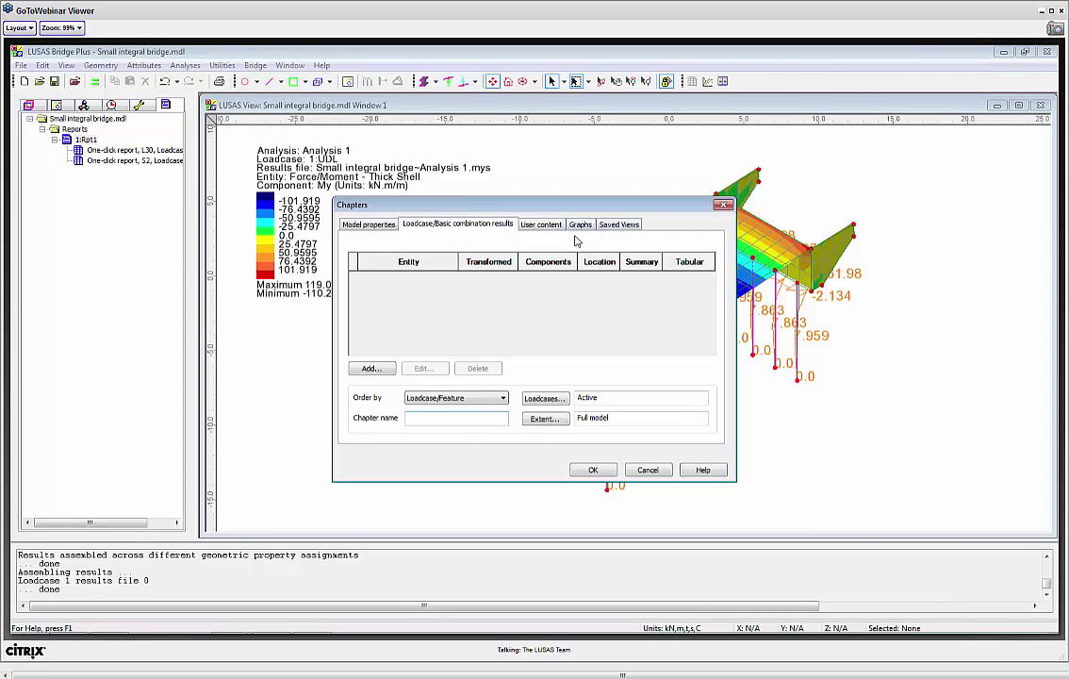
left_click(621, 225)
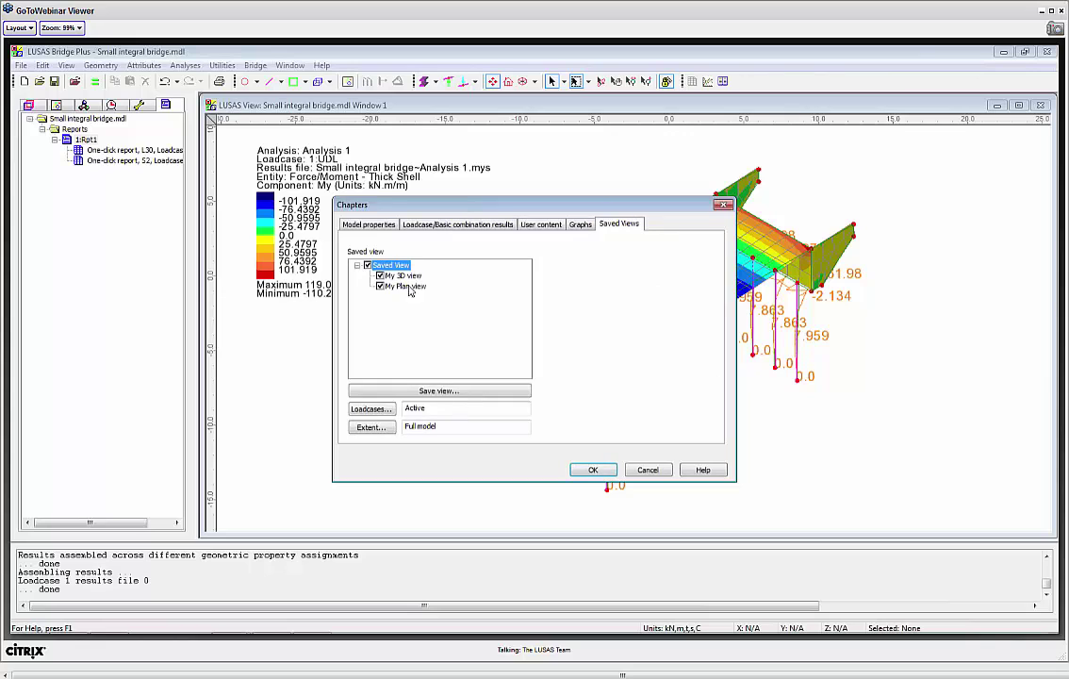
left_click(382, 409)
left_click(376, 251)
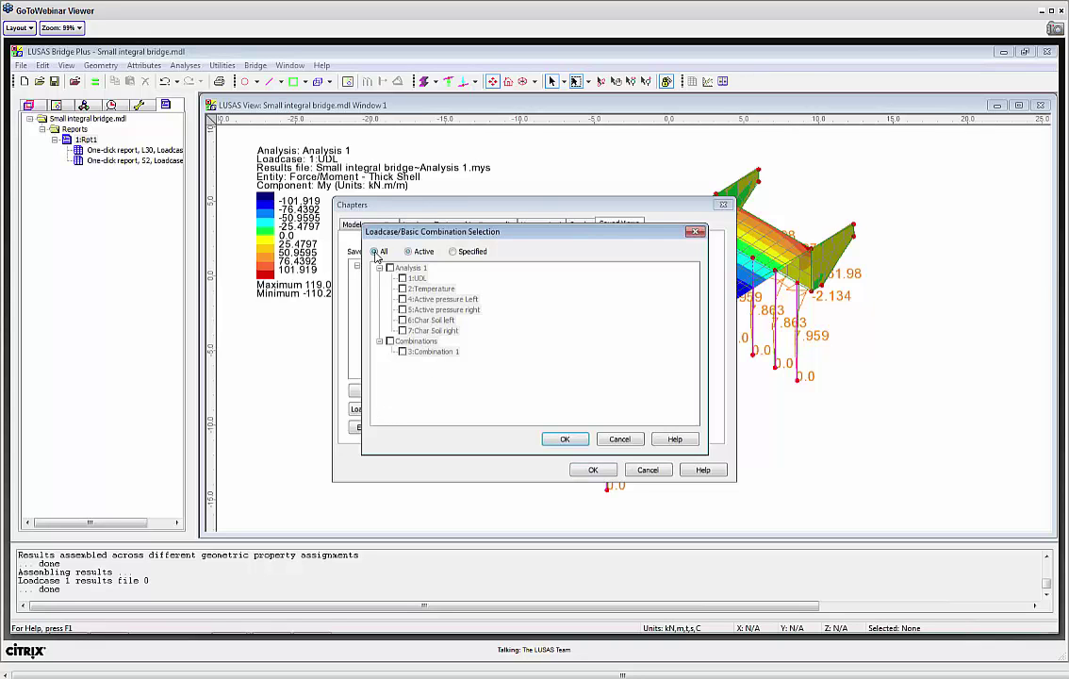
left_click(564, 439)
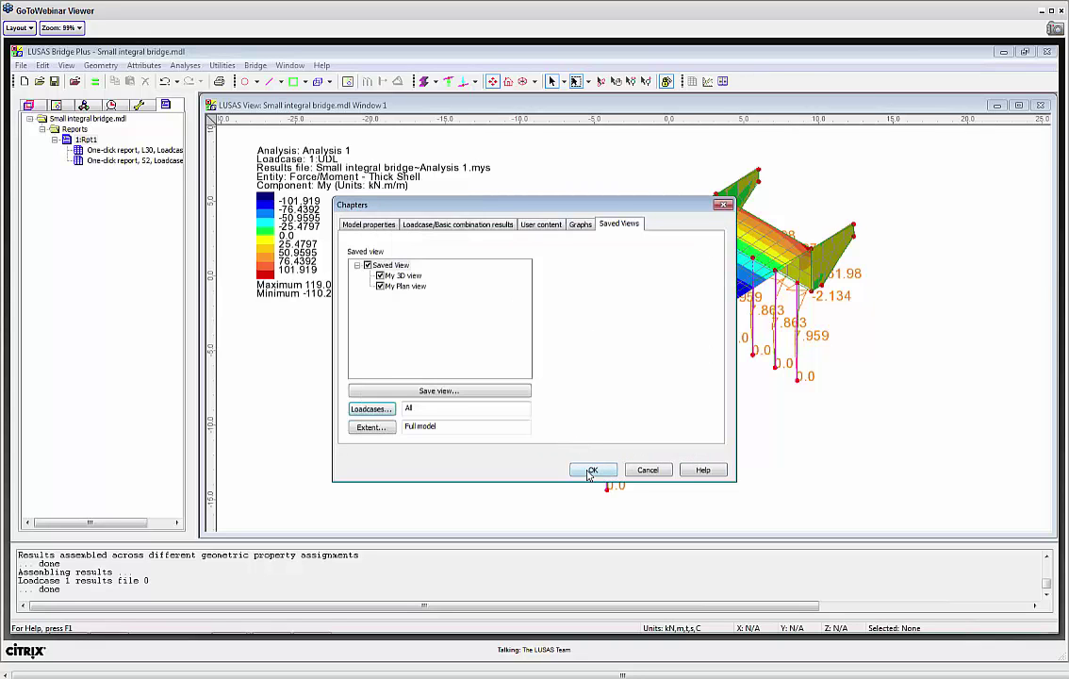
left_click(591, 471)
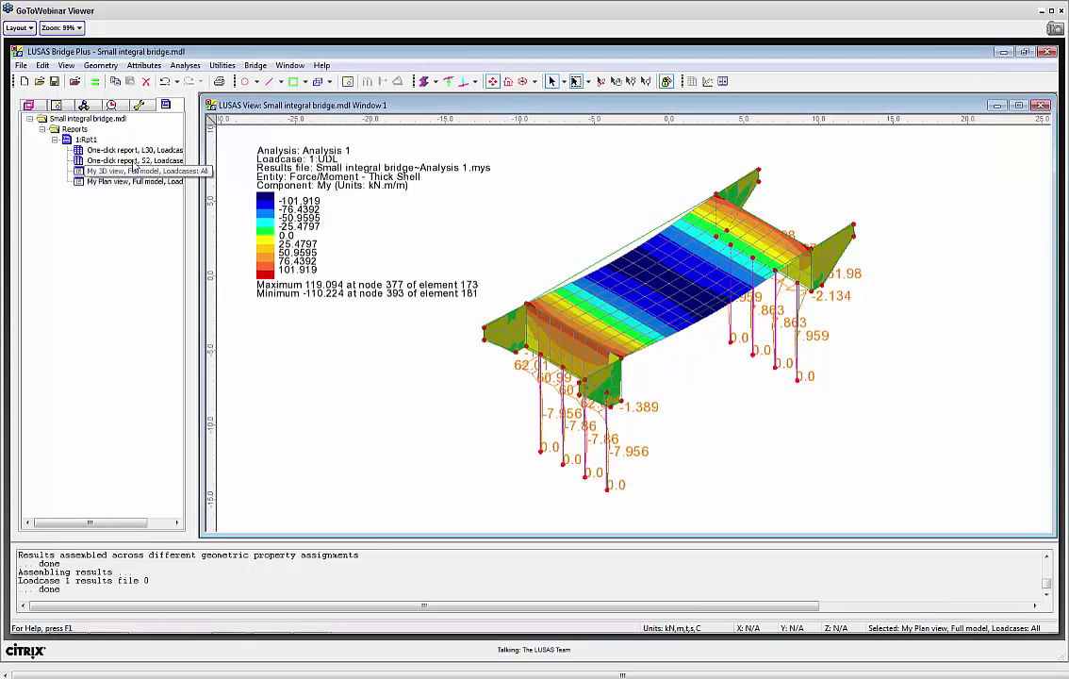
Add Graph1 and Graph2 to Rpt1 as chapters.
right_click(93, 141)
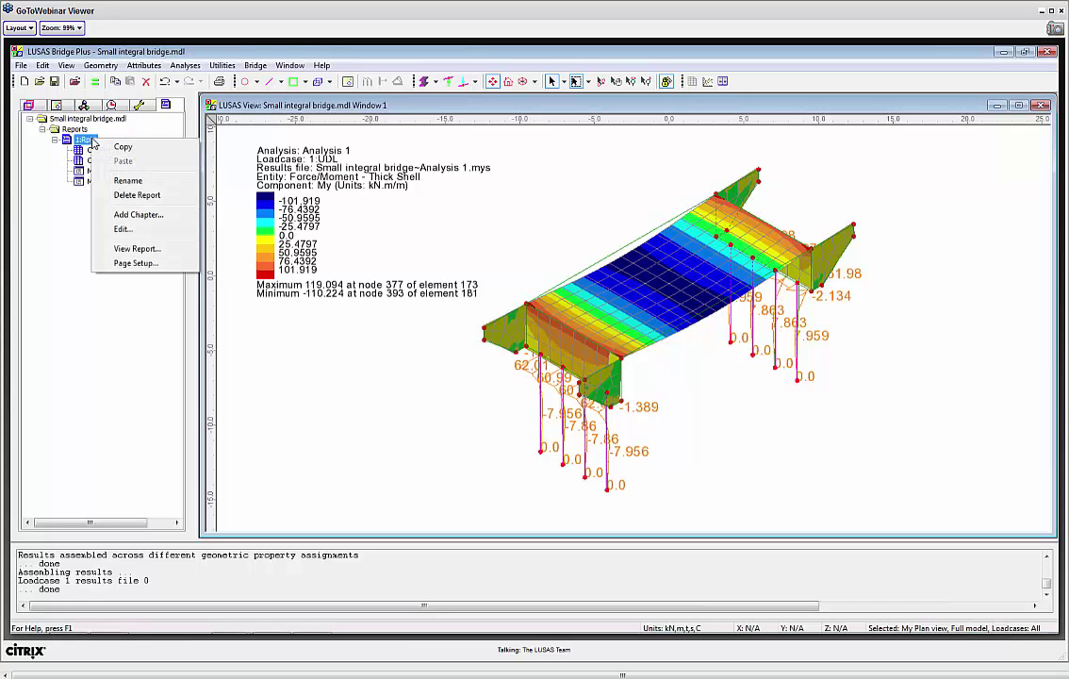
left_click(141, 215)
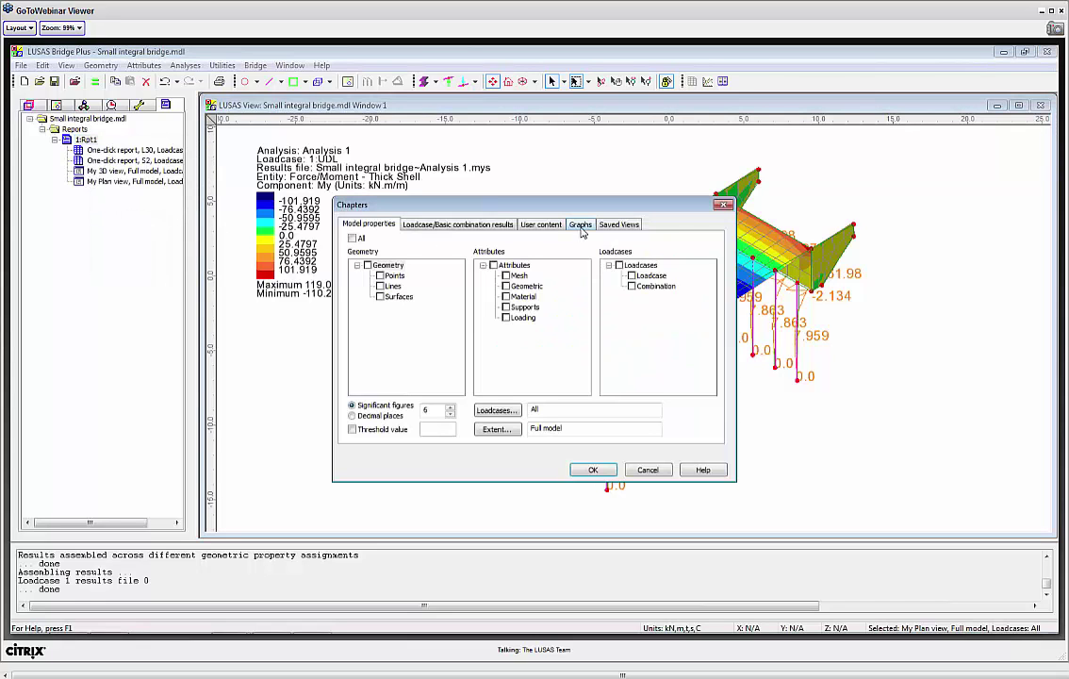
left_click(580, 225)
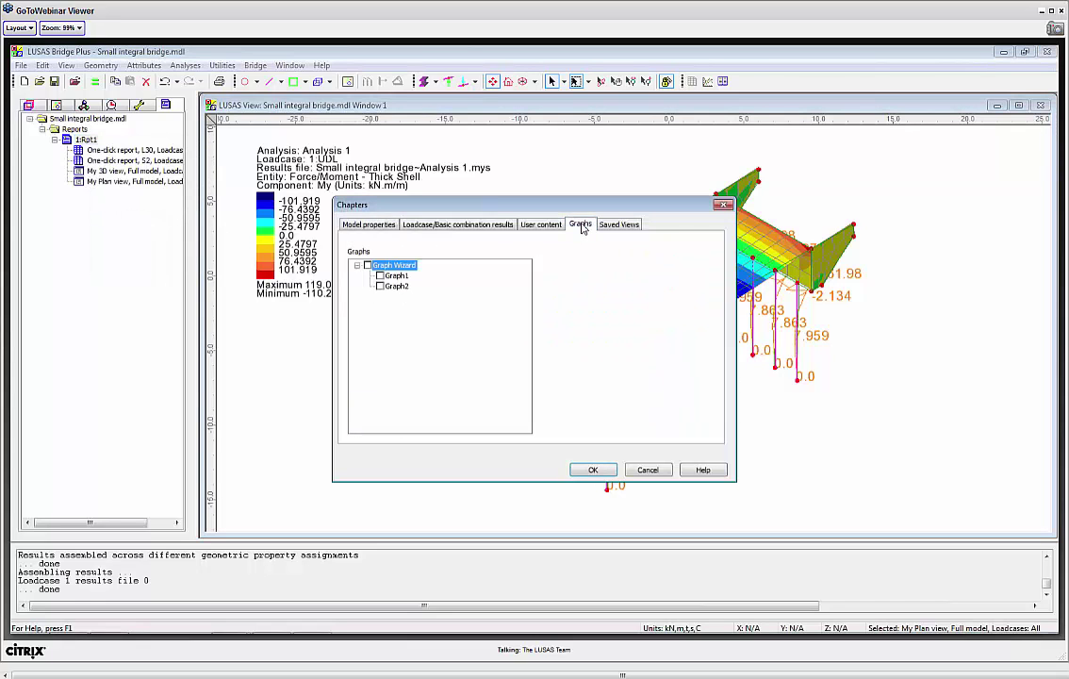
left_click(407, 286)
left_click(585, 471)
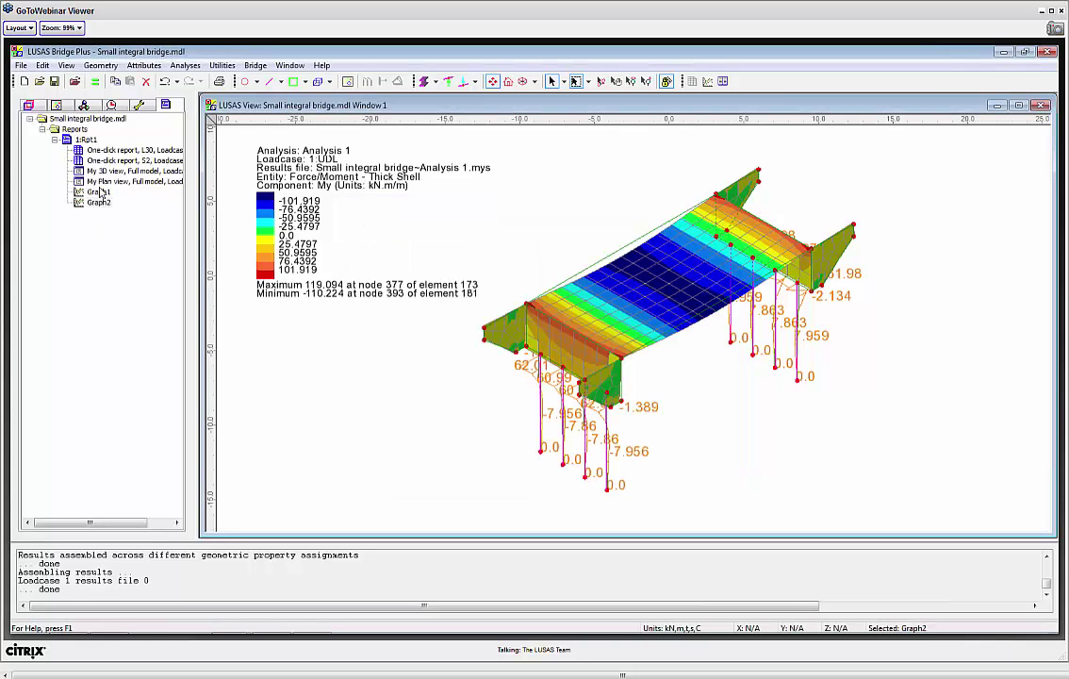
View report Rpt1, page through its one-click, saved view and graph chapters up to Graph1, and close the preview.
right_click(86, 140)
left_click(117, 224)
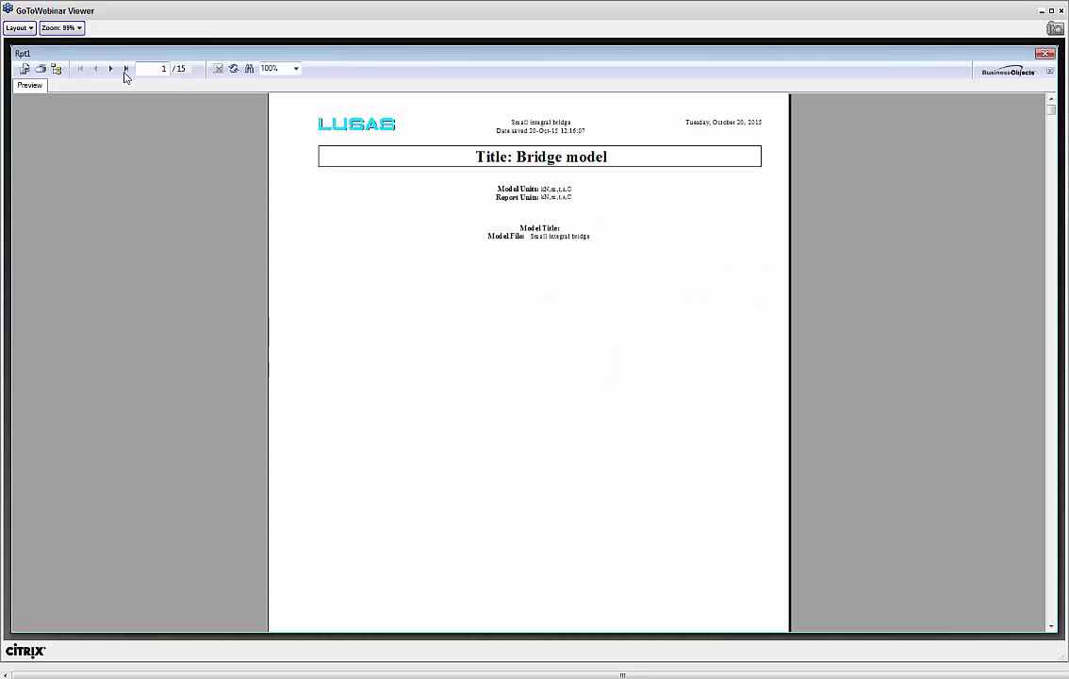
left_click(111, 69)
left_click(112, 70)
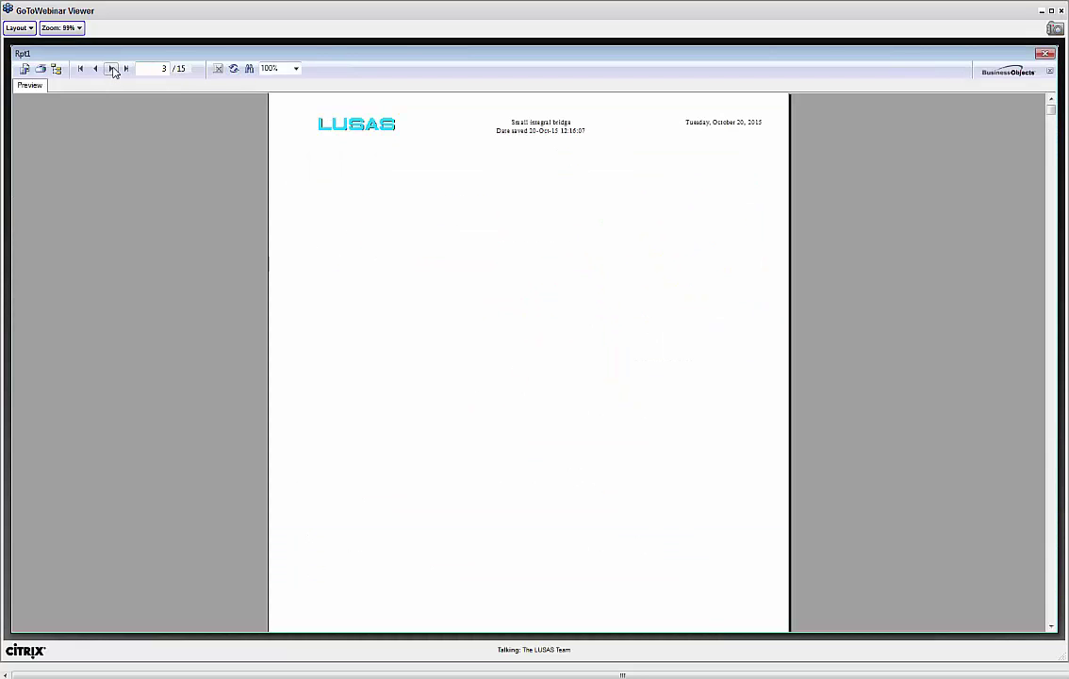
left_click(111, 69)
left_click(112, 69)
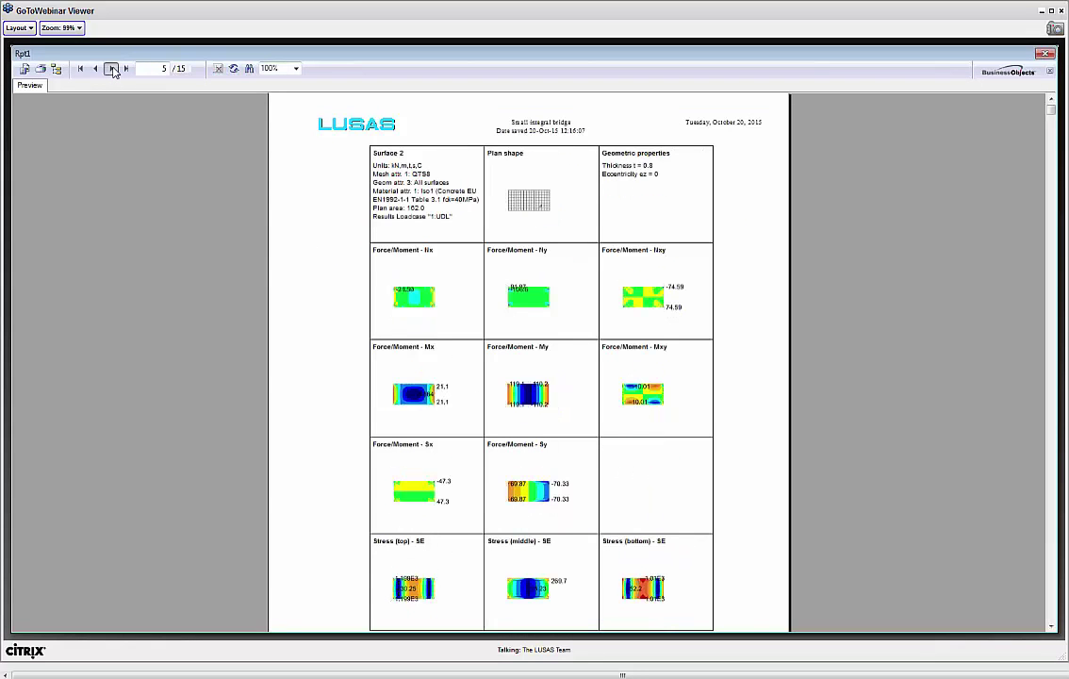
left_click(111, 69)
left_click(111, 68)
left_click(111, 69)
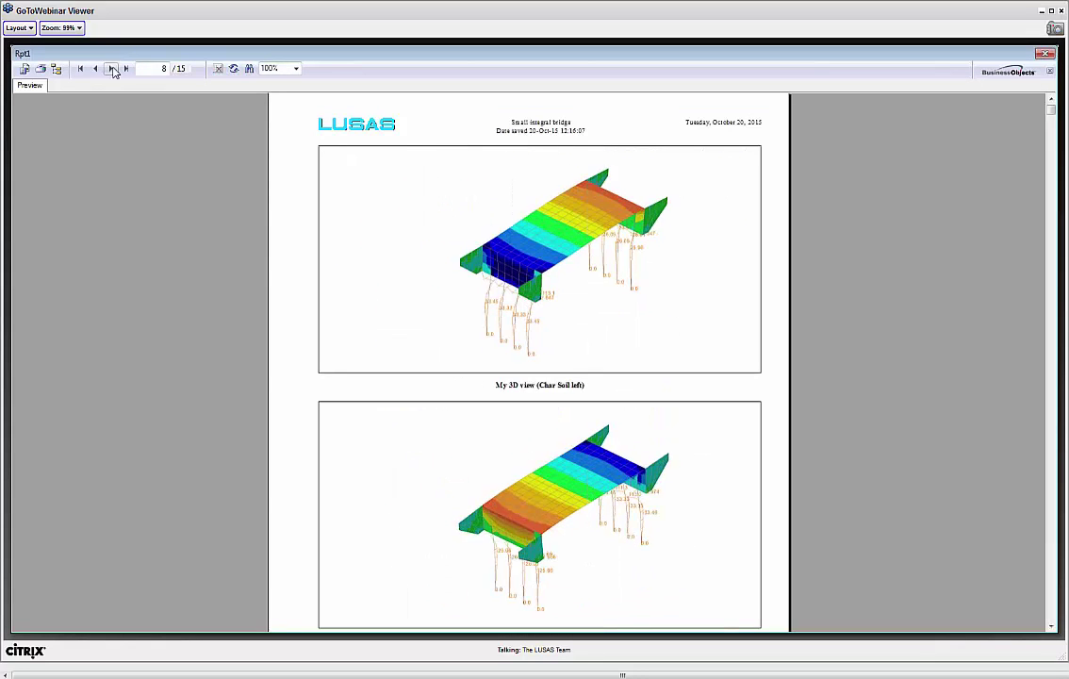
left_click(112, 69)
left_click(111, 69)
left_click(111, 69)
left_click(111, 69)
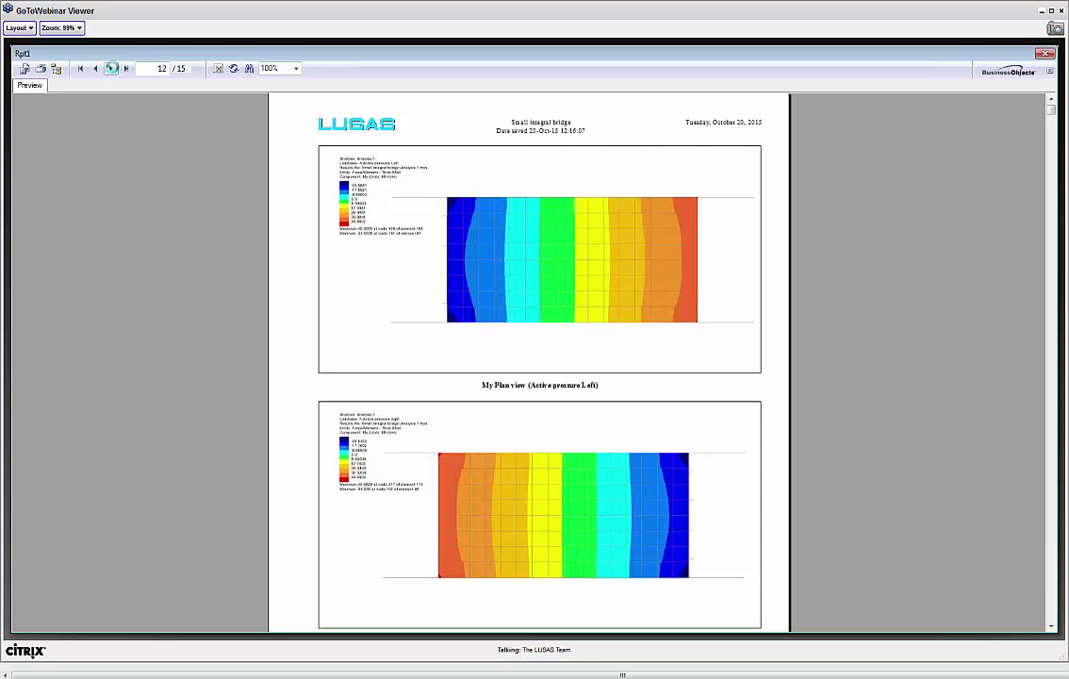
left_click(111, 69)
left_click(113, 71)
left_click(112, 71)
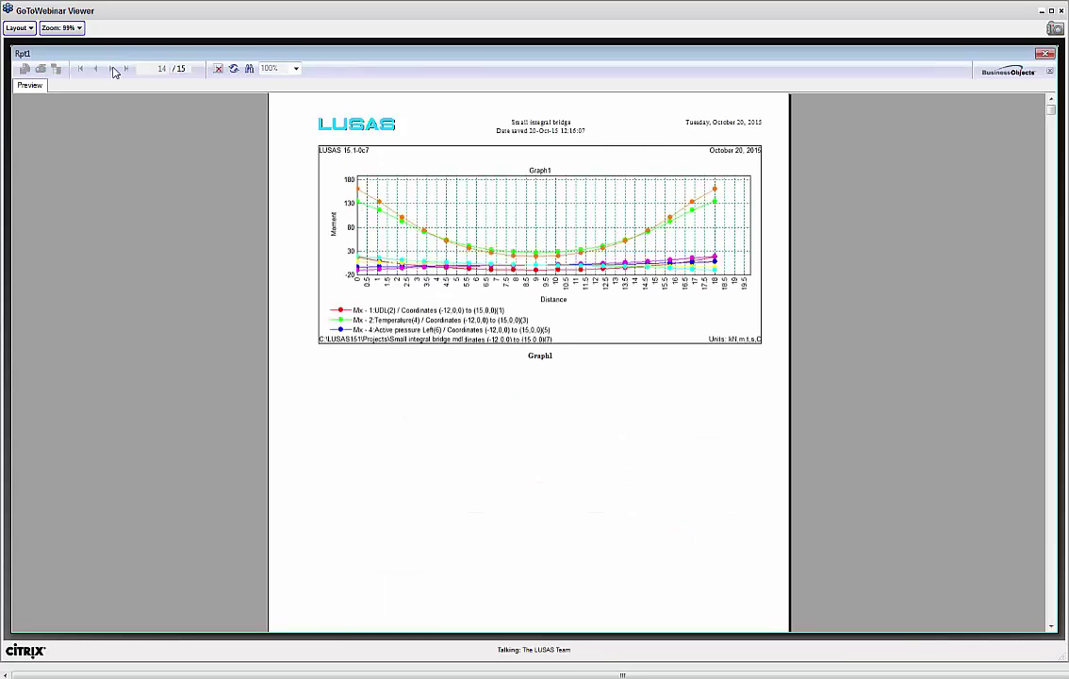
left_click(1046, 53)
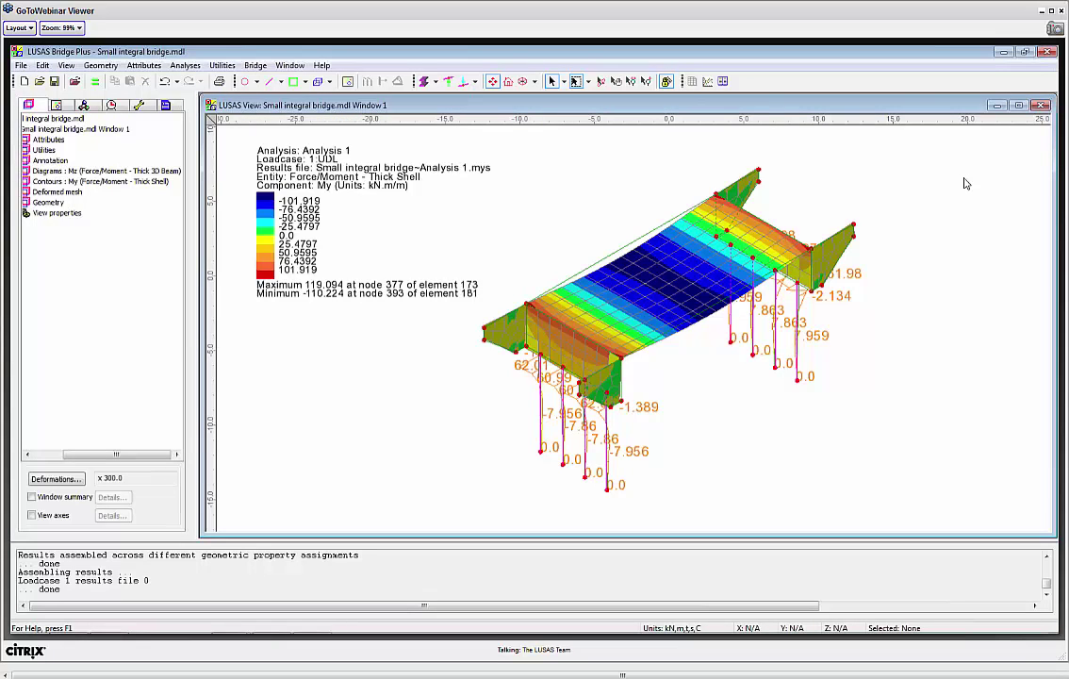
Shorten the bridge by translating the far abutment, wing walls and piles -9 in X, and solve Analysis 1 again.
left_click_drag(607, 114, 787, 397)
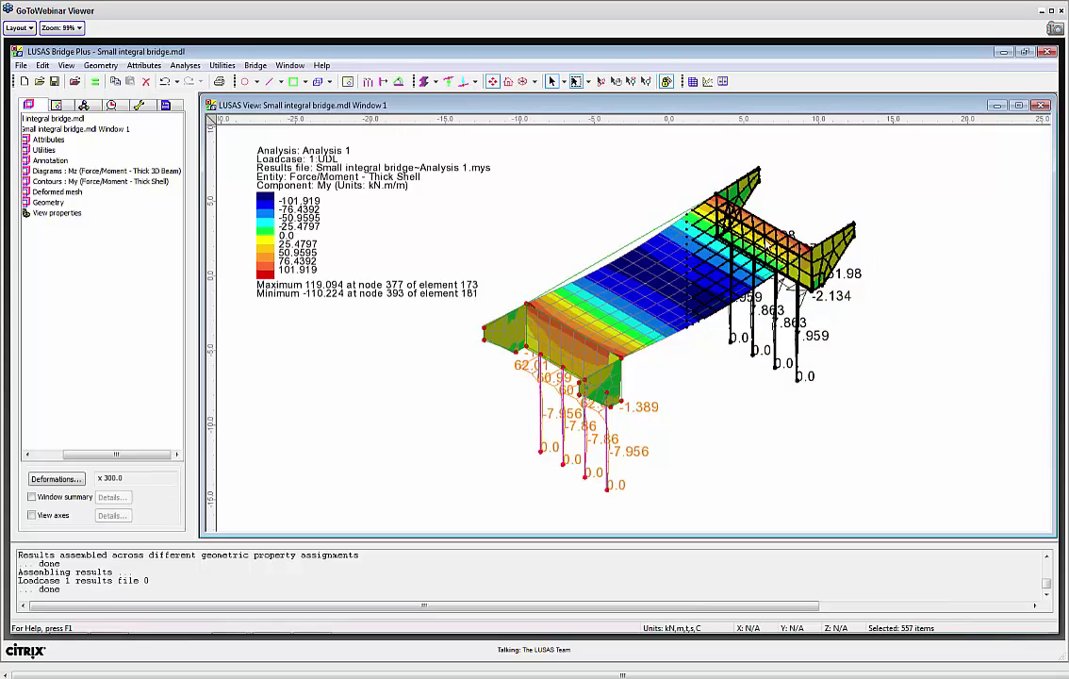
right_click(573, 181)
left_click(580, 198)
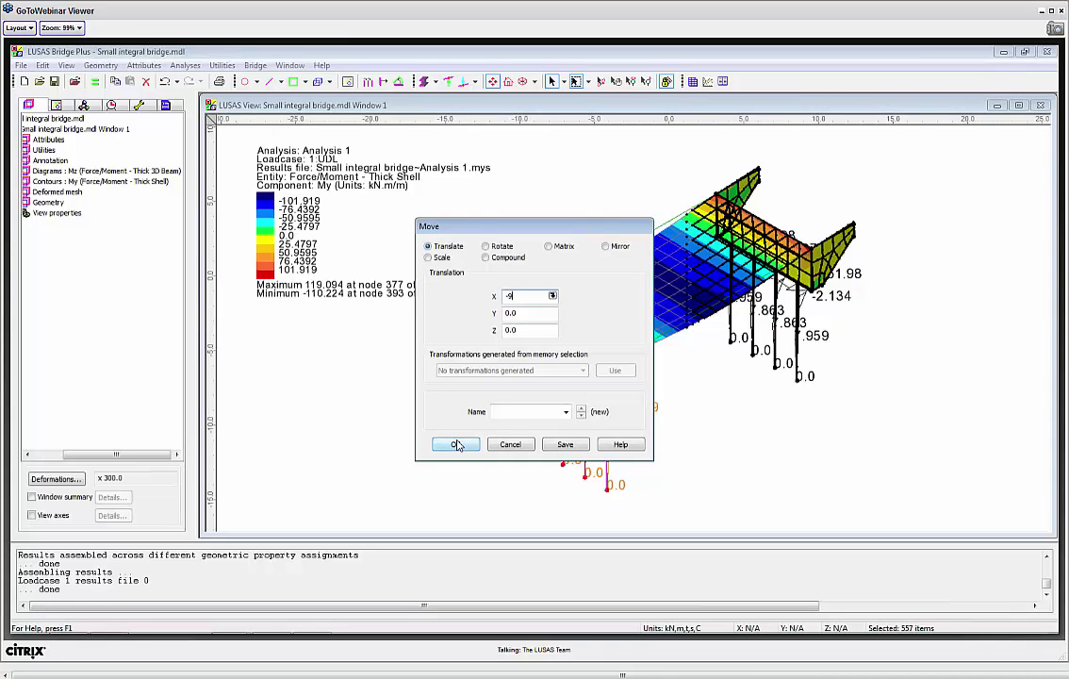
left_click(453, 444)
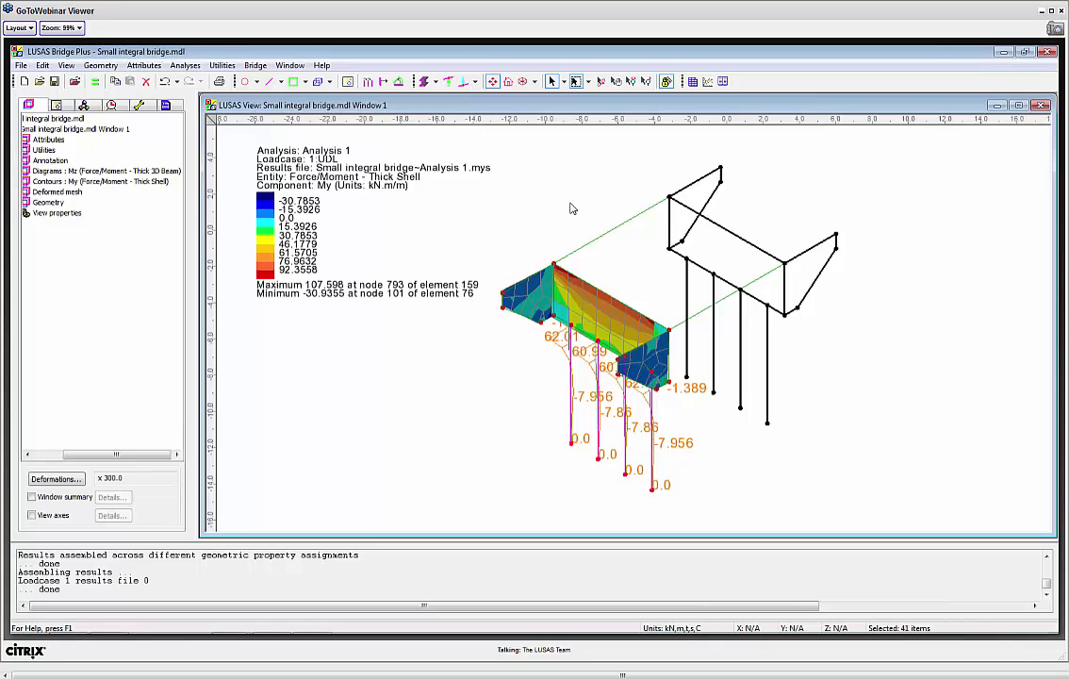
left_click(94, 81)
left_click(549, 426)
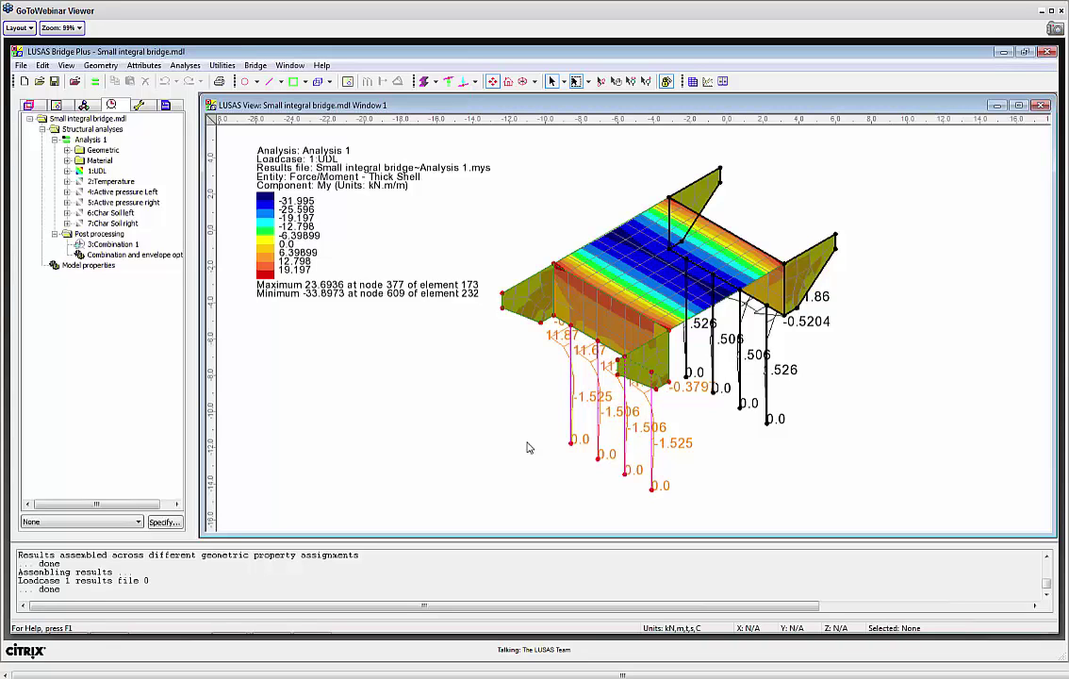
Regenerate Rpt1 for the shortened bridge and examine its deck one-click report, saved views and Graph1.
left_click(165, 105)
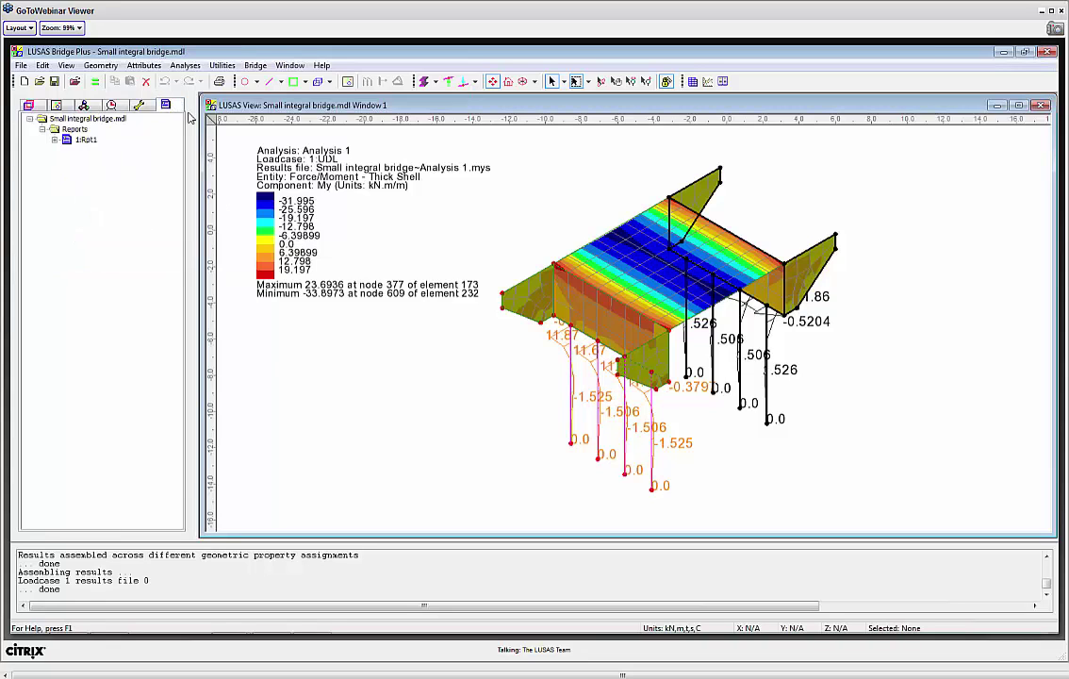
right_click(78, 140)
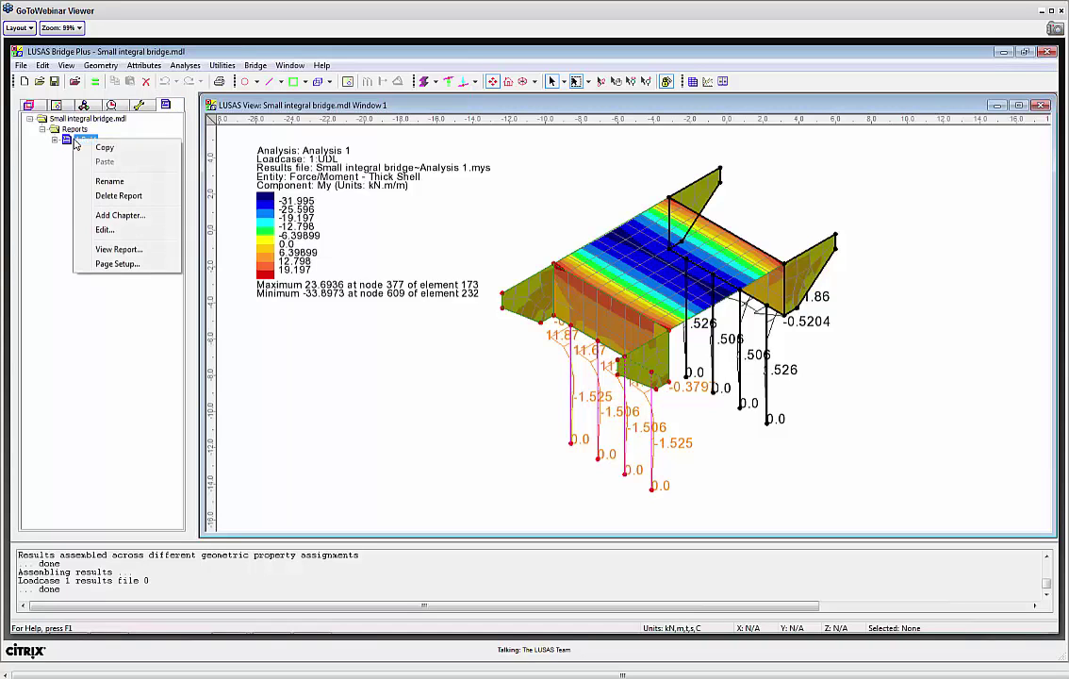
left_click(117, 249)
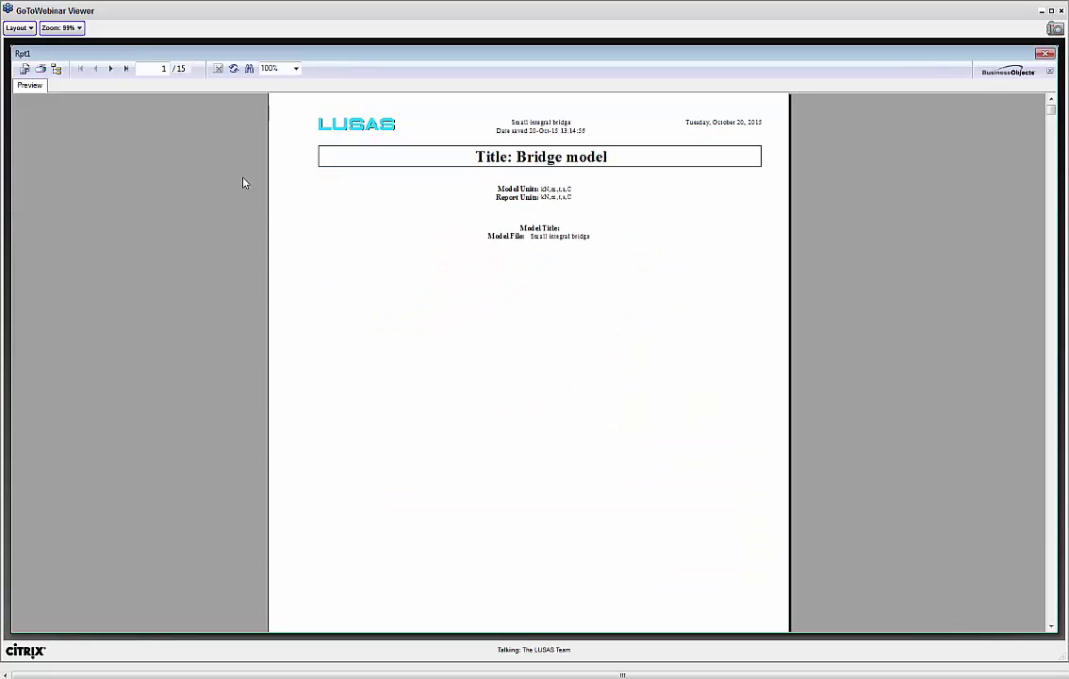
left_click(111, 69)
left_click(111, 69)
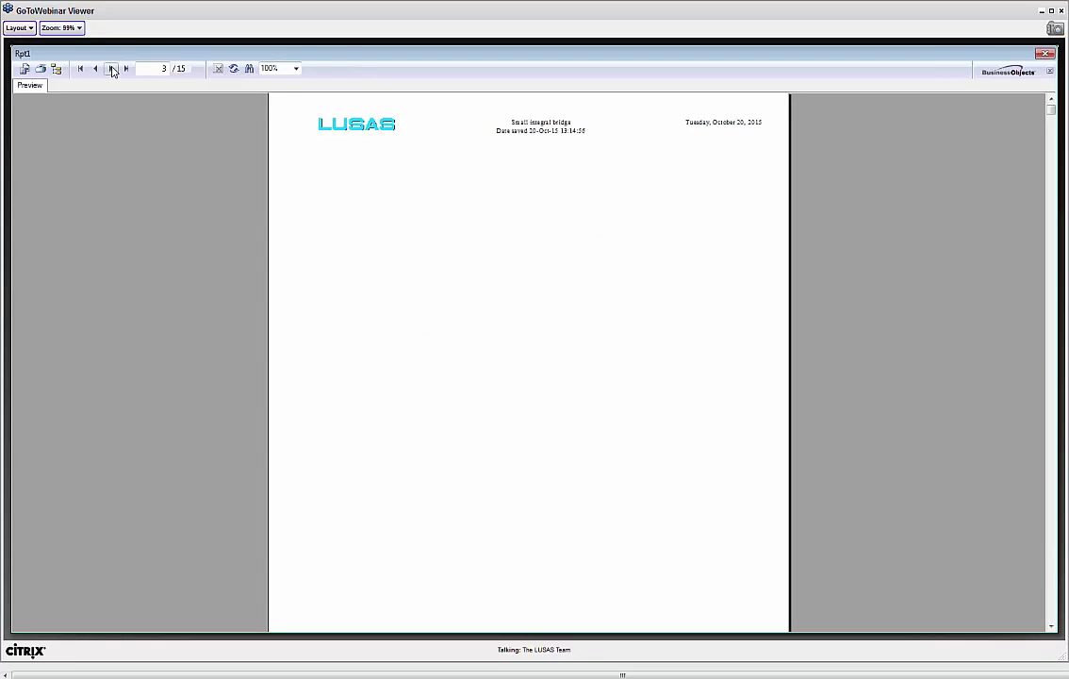
left_click(112, 69)
left_click(111, 69)
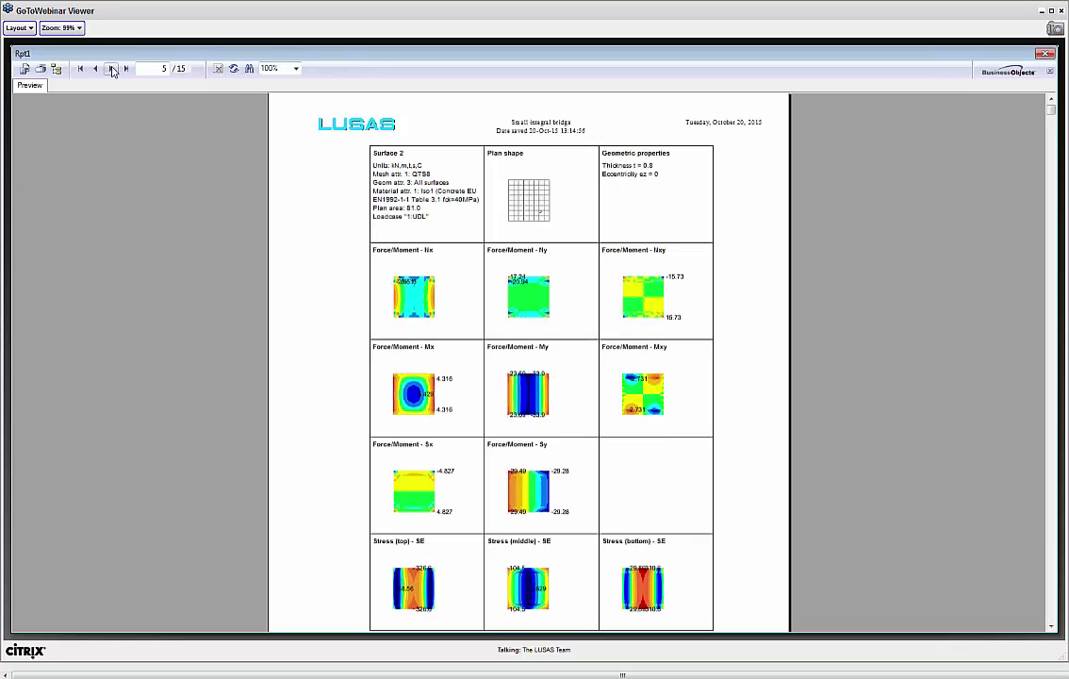
left_click(111, 69)
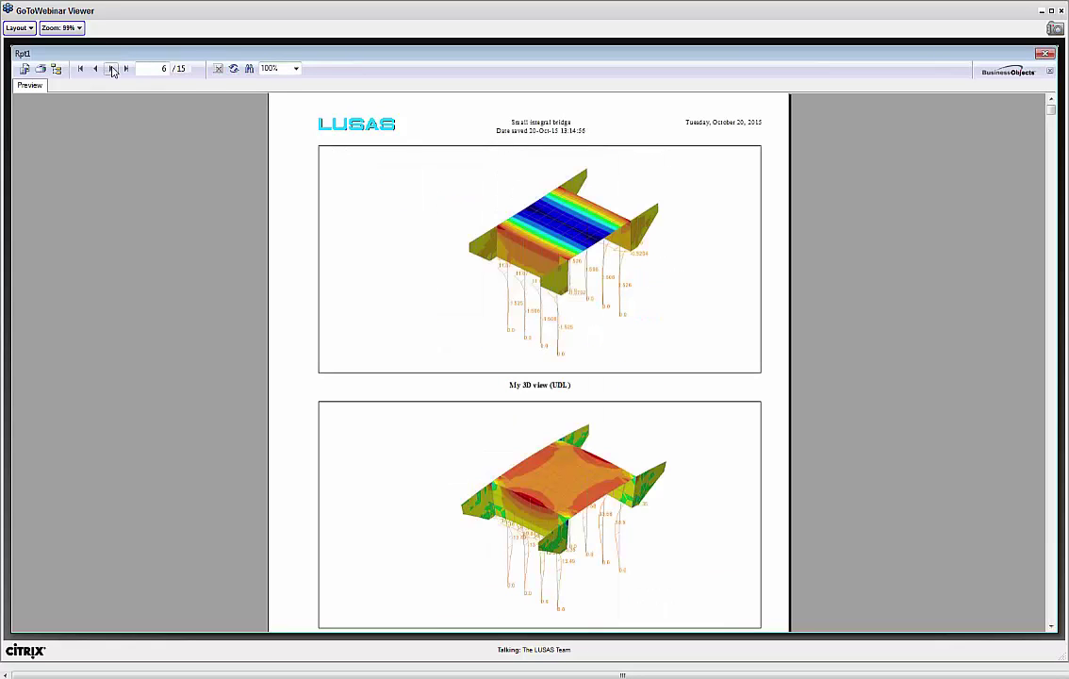
left_click(112, 68)
left_click(111, 69)
left_click(111, 69)
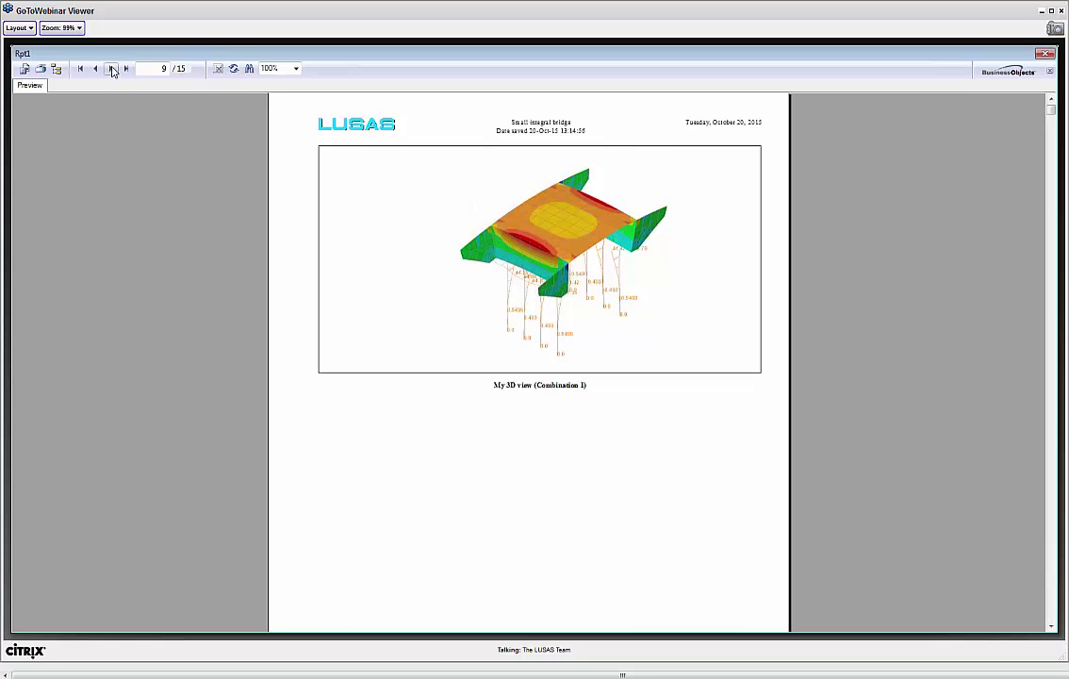
left_click(112, 69)
left_click(111, 69)
left_click(111, 69)
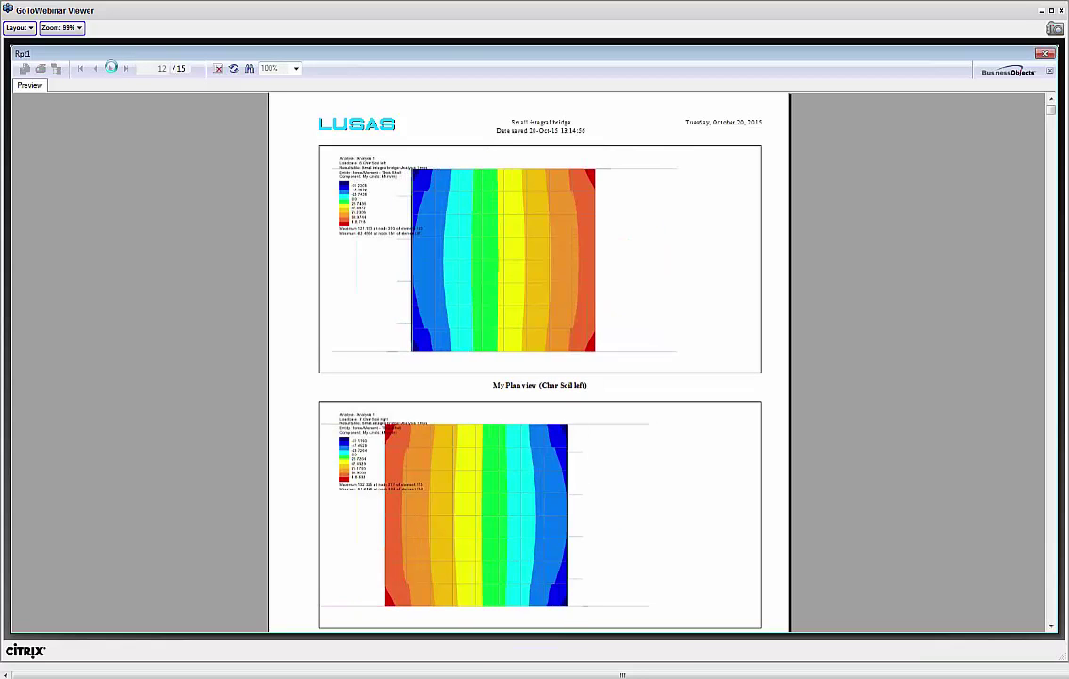
left_click(111, 69)
left_click(111, 69)
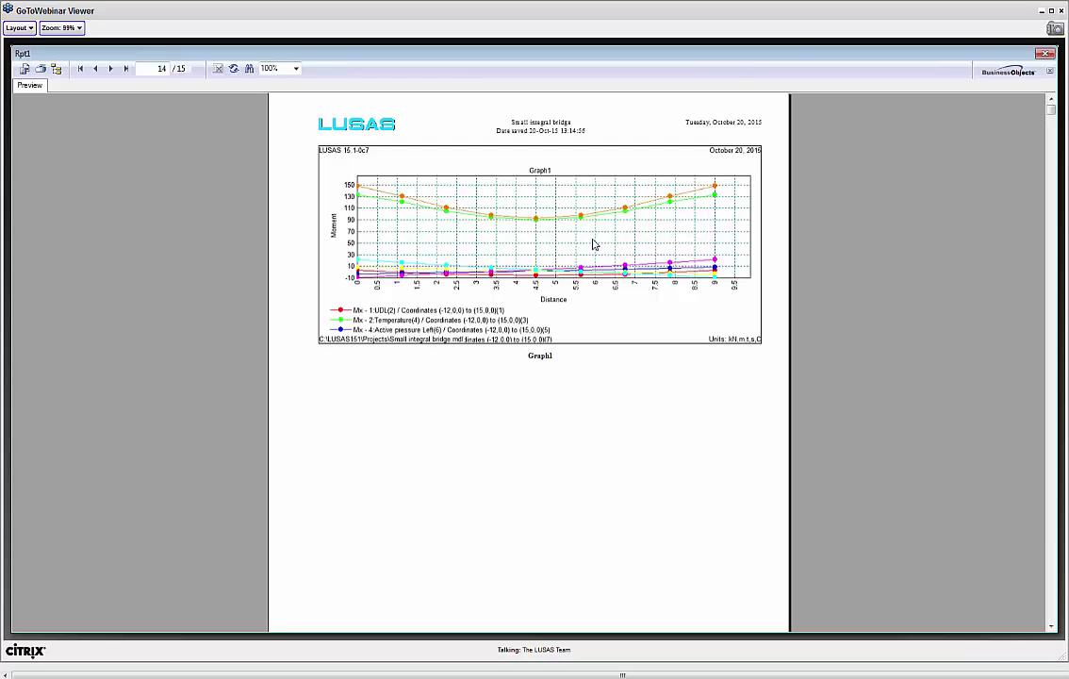
Switch to the PowerPoint slide show and advance to the "Results Extraction and Reporting" summary slide.
key("alt+Tab")
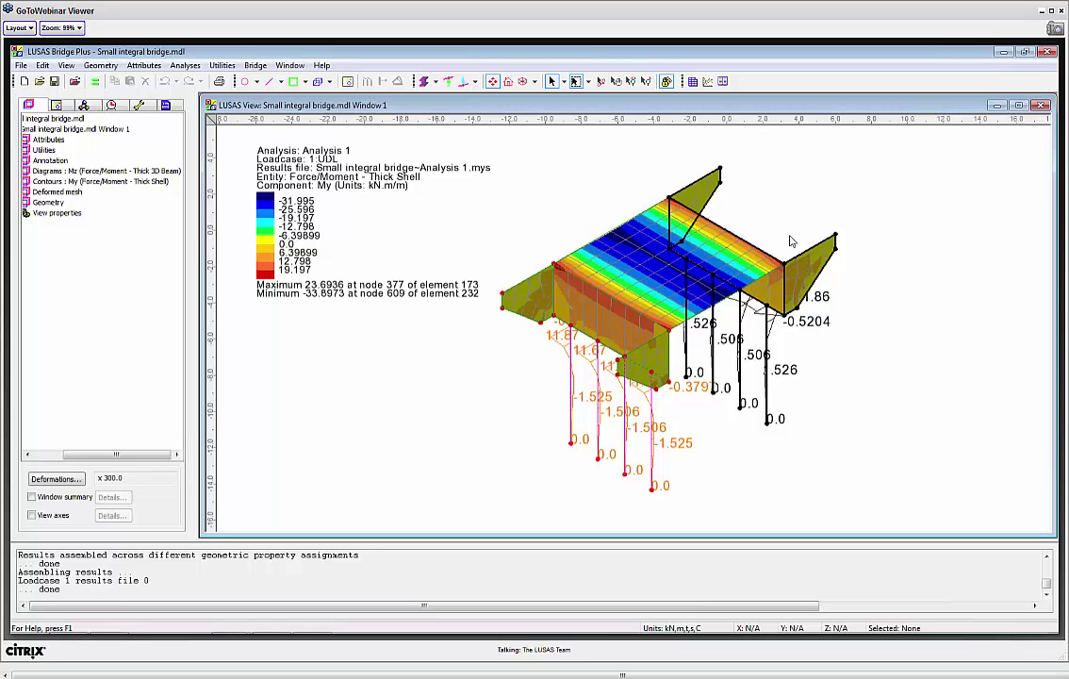
key("alt+Tab")
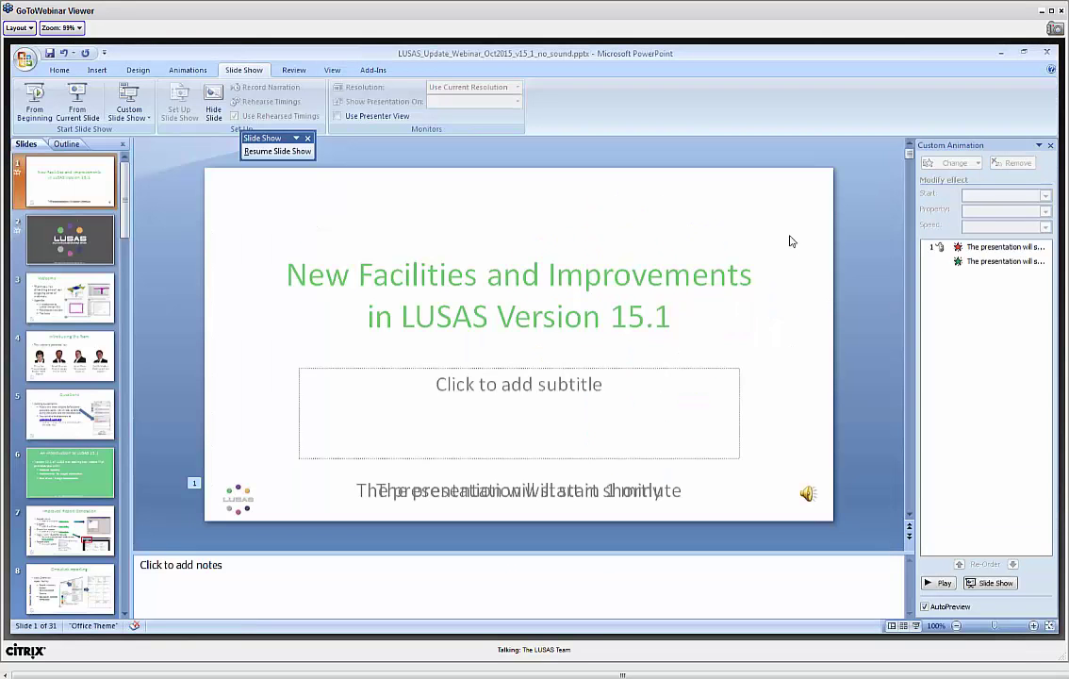
key("alt+Tab")
key("alt+Tab")
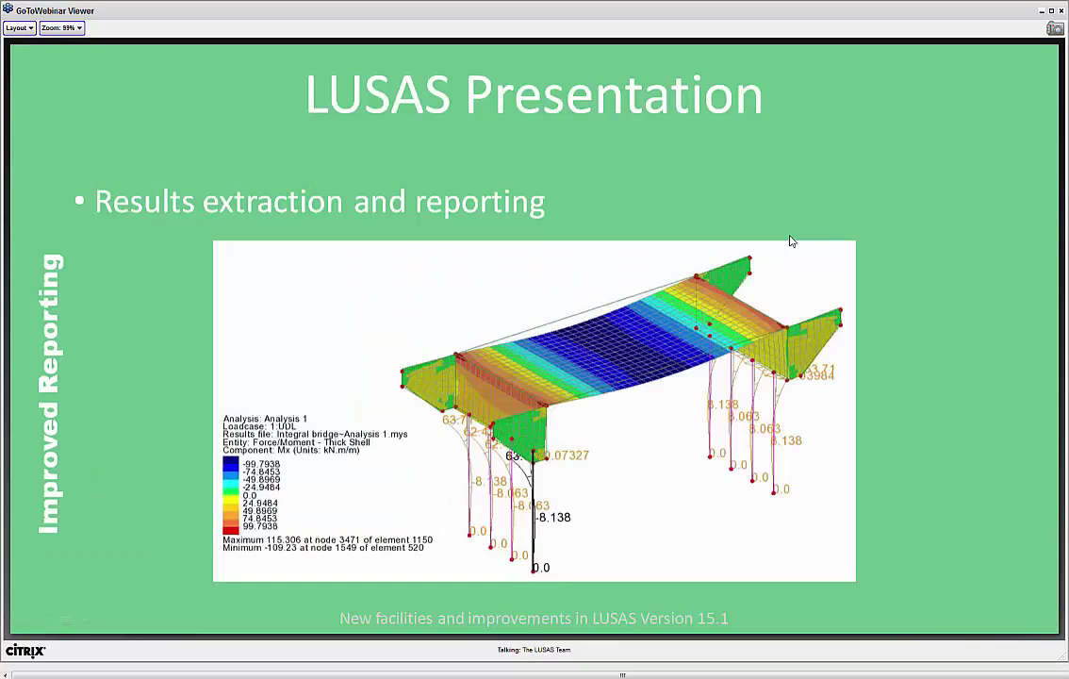
key("Right")
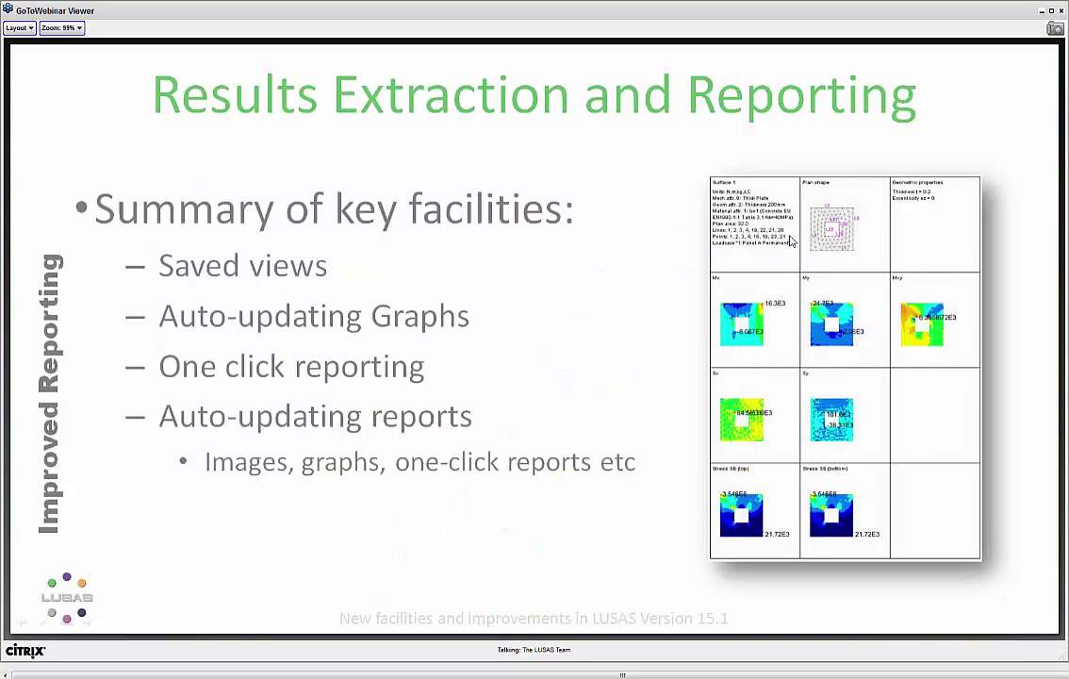
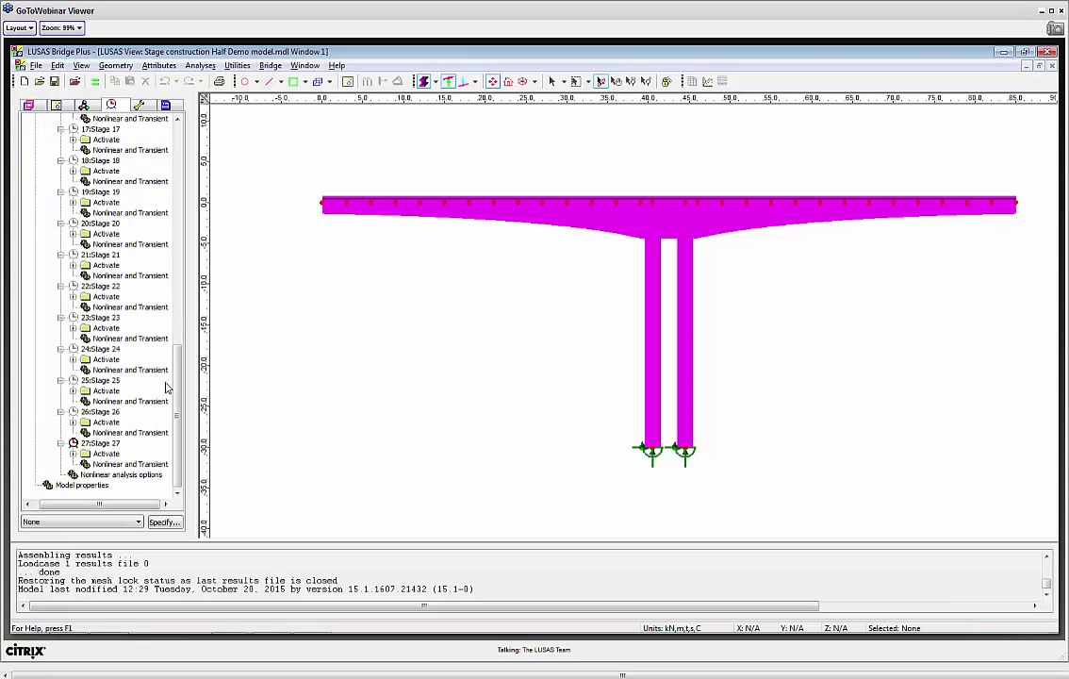
Set Stage 1, Stage 2, Stage 3 and Stage 27 active in turn to examine the construction sequence.
scroll(111, 283, "up", 20)
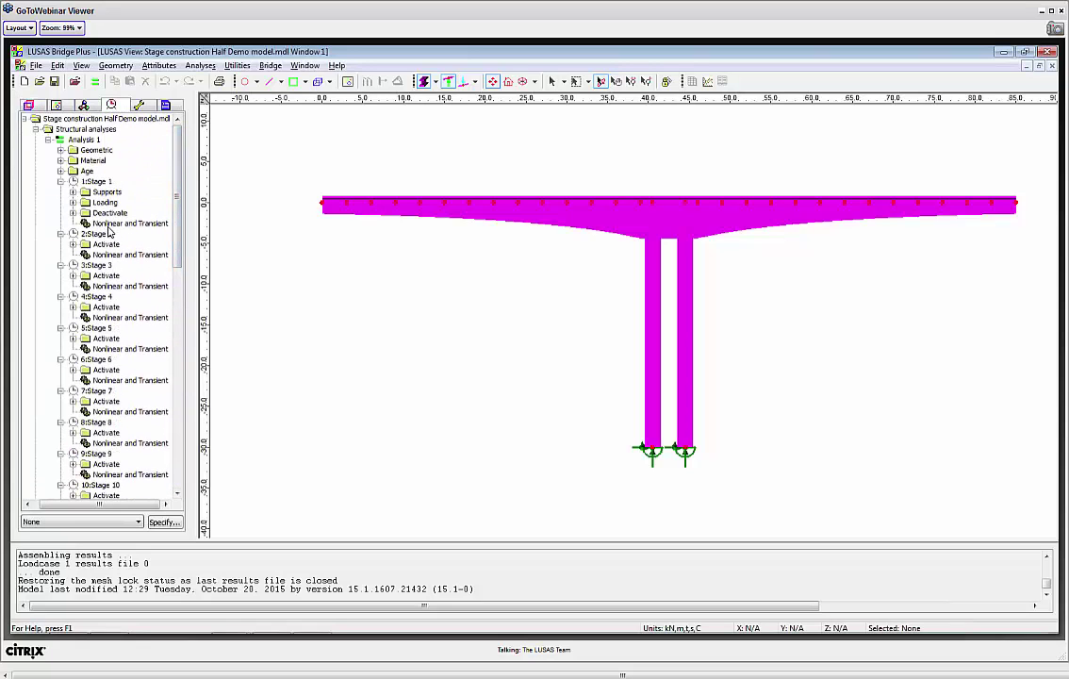
right_click(90, 180)
left_click(151, 193)
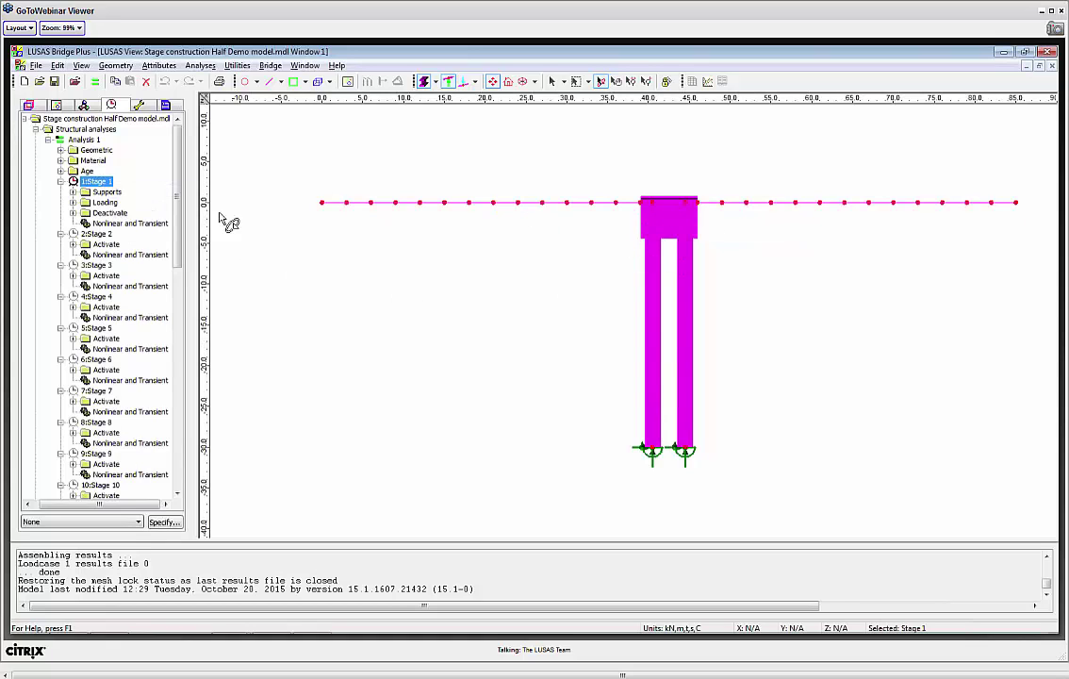
left_click(98, 234)
right_click(100, 235)
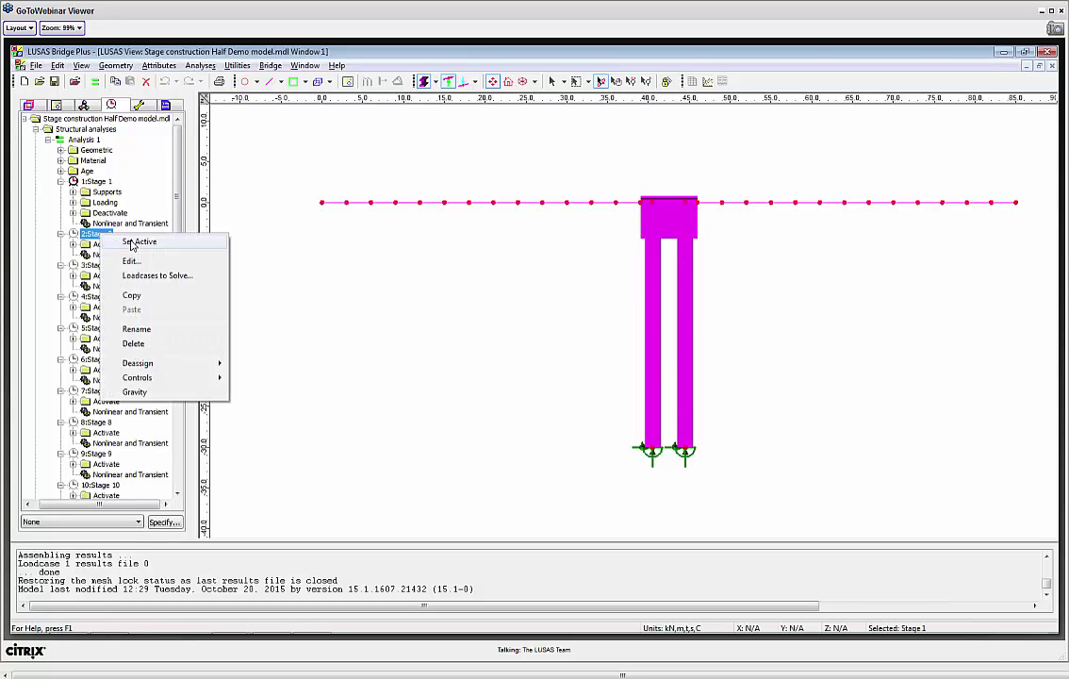
left_click(141, 241)
right_click(100, 266)
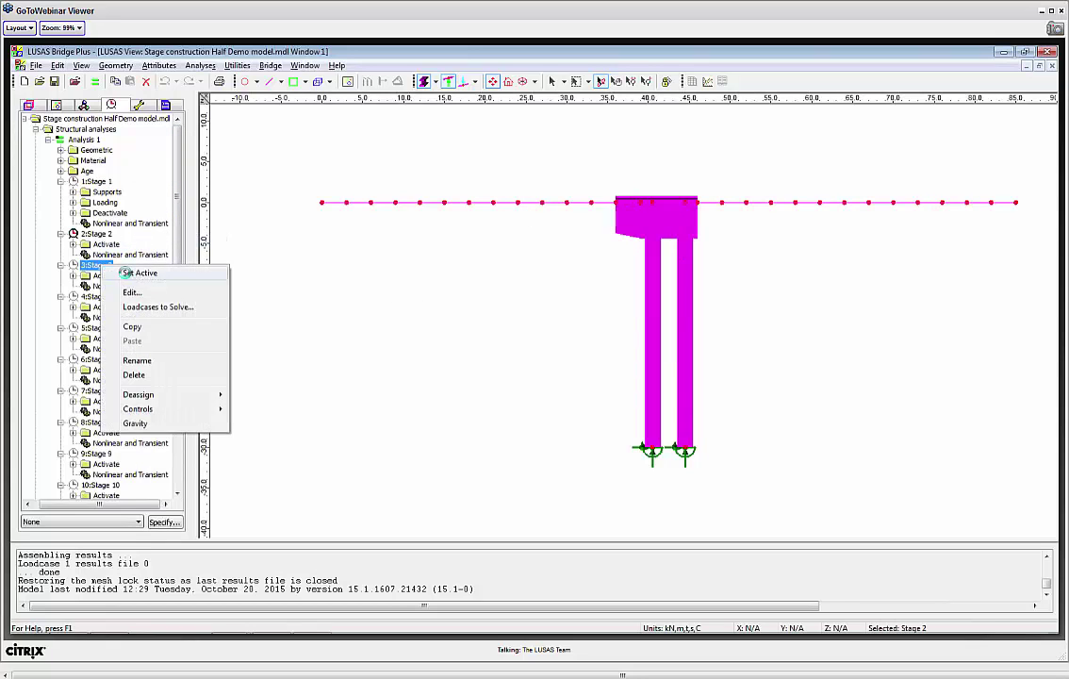
left_click(141, 273)
scroll(177, 269, "down", 1)
scroll(176, 269, "down", 15)
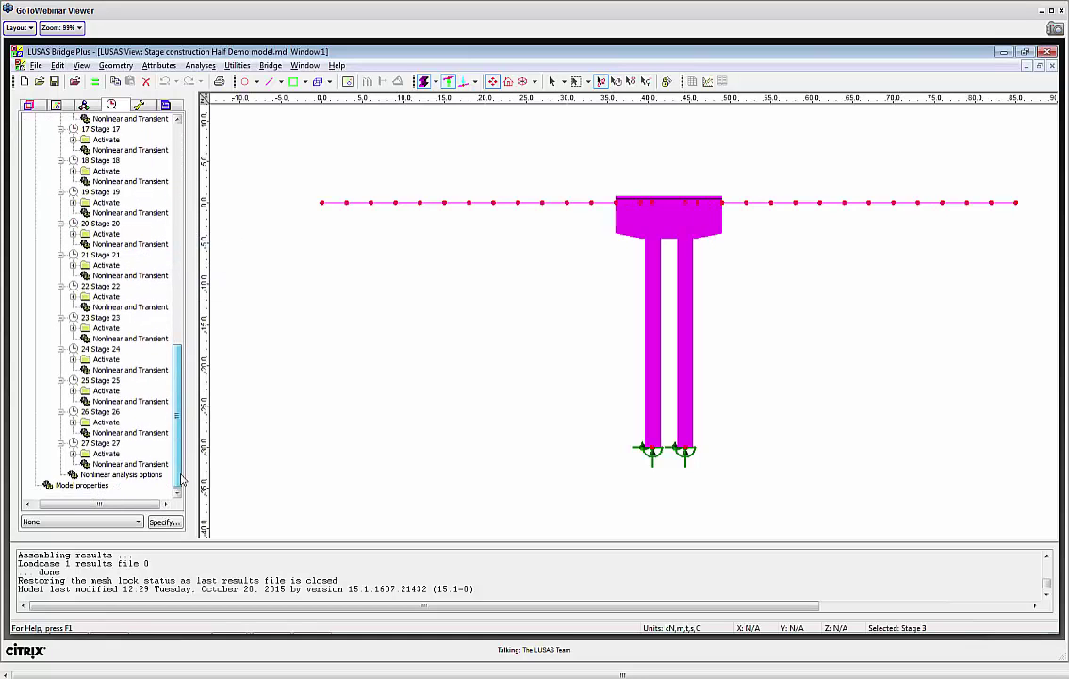
right_click(98, 442)
left_click(137, 447)
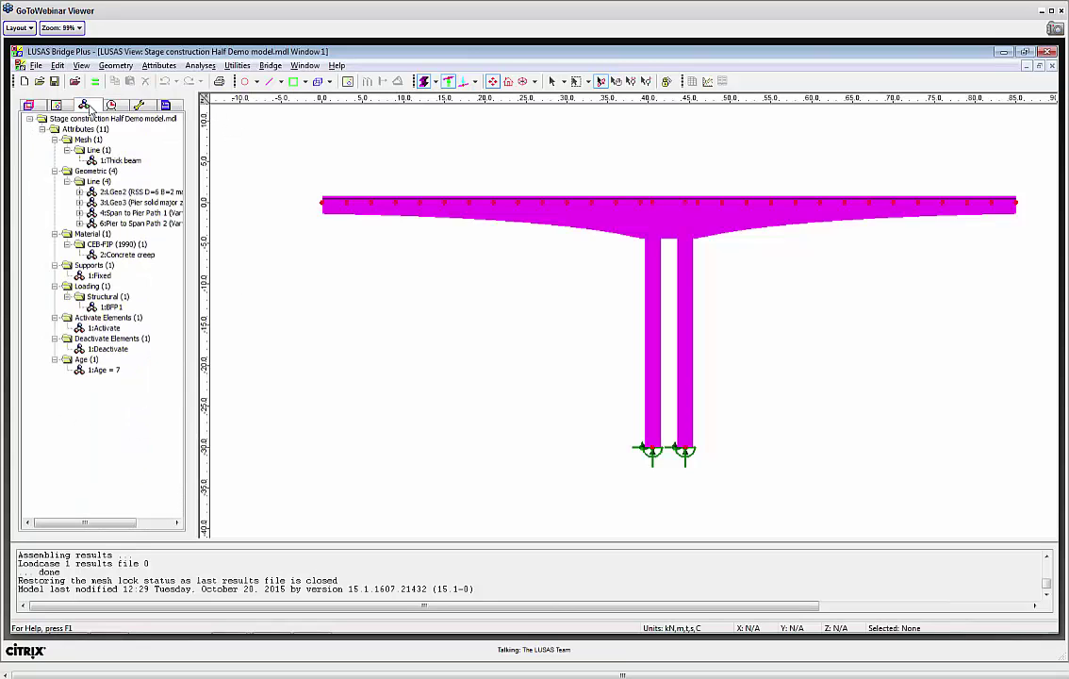
Open the Thick beam line mesh attribute, review its interpolation order options with Linear kept, and close it.
left_click(84, 103)
double_click(123, 161)
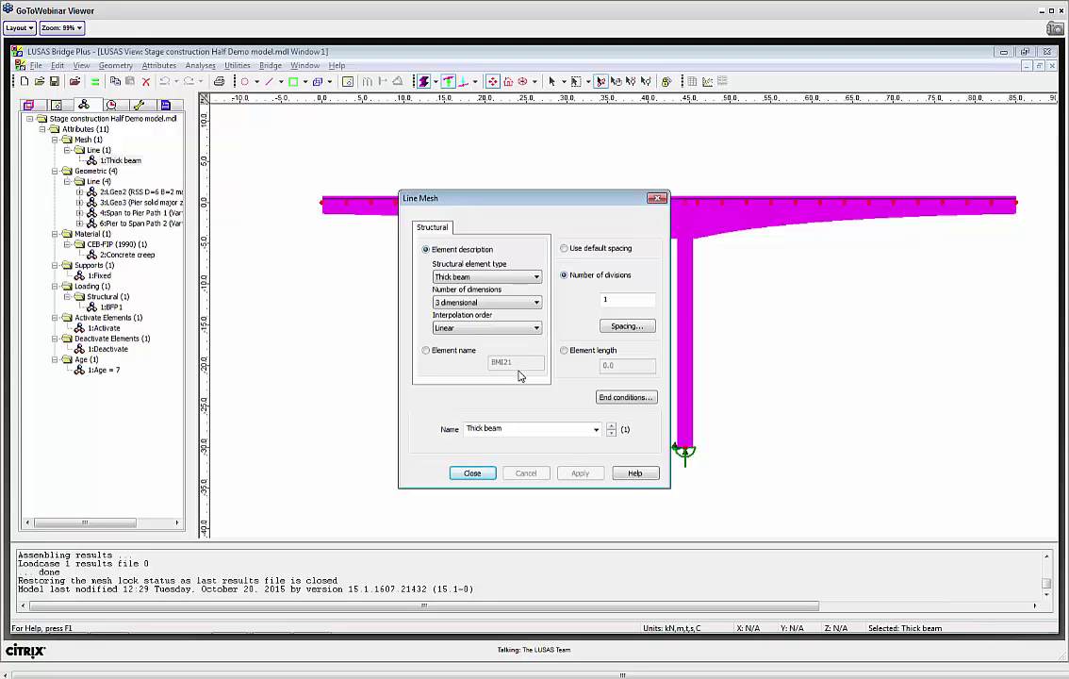
left_click(536, 329)
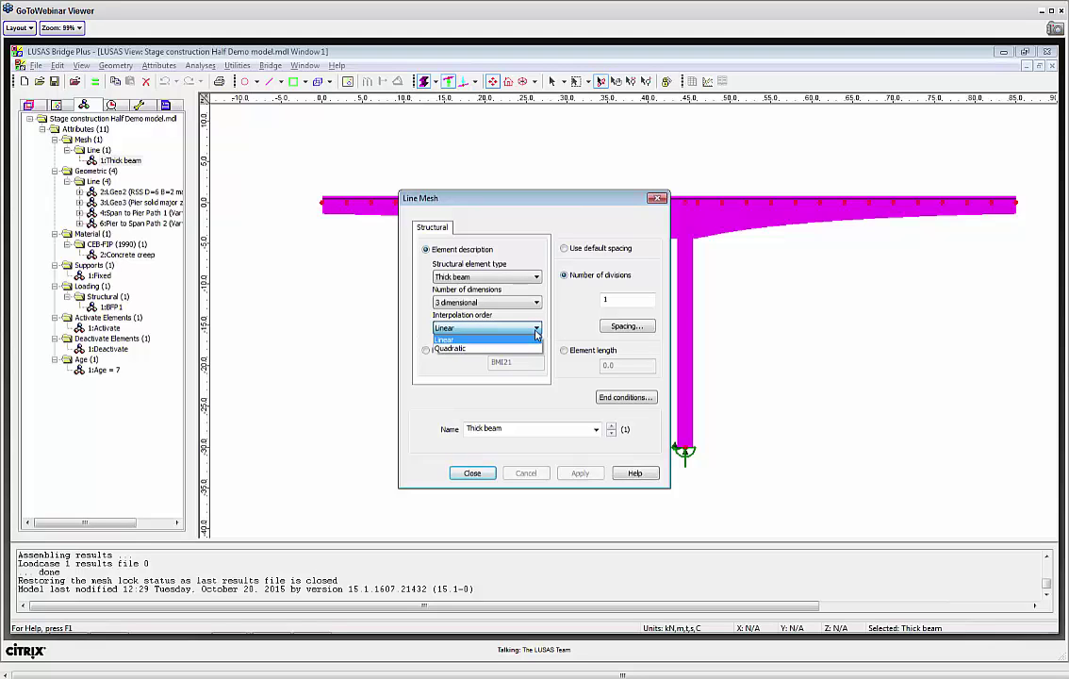
left_click(533, 338)
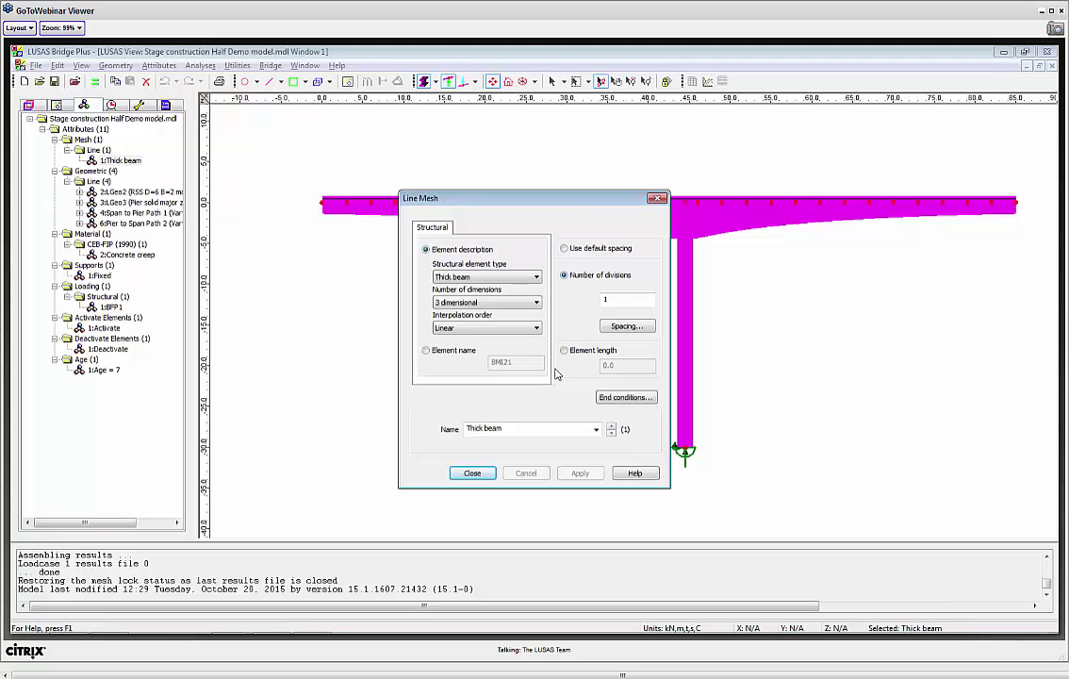
left_click(473, 472)
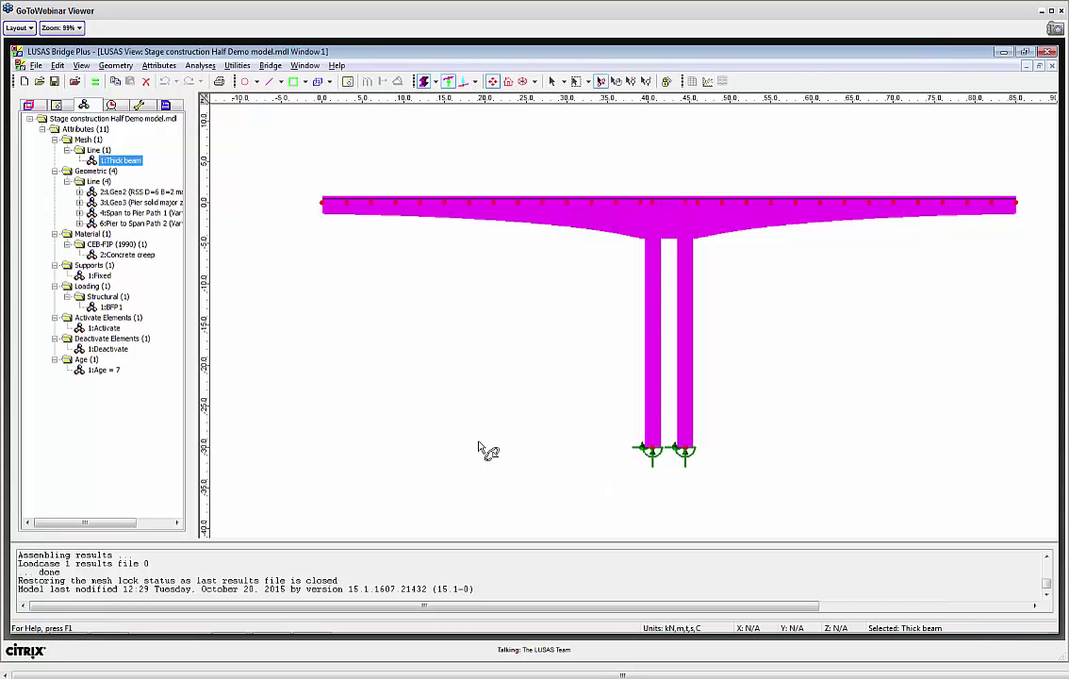
Open the Deactivate attribute, review its inactive line control options with Tangent kept, and close it.
double_click(109, 350)
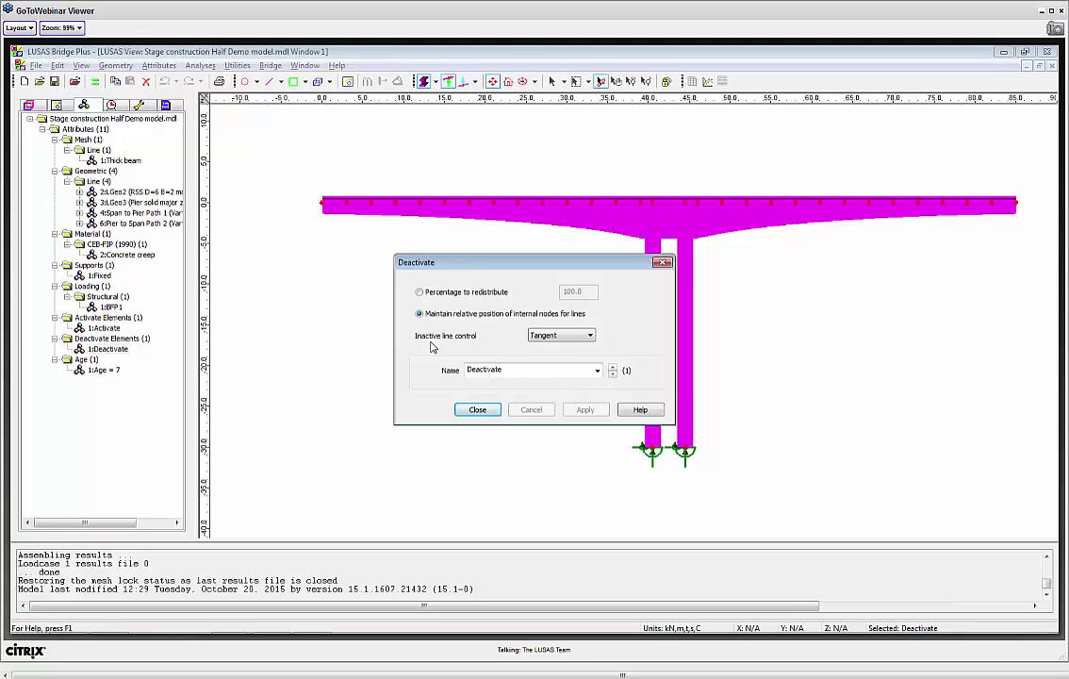
left_click(592, 337)
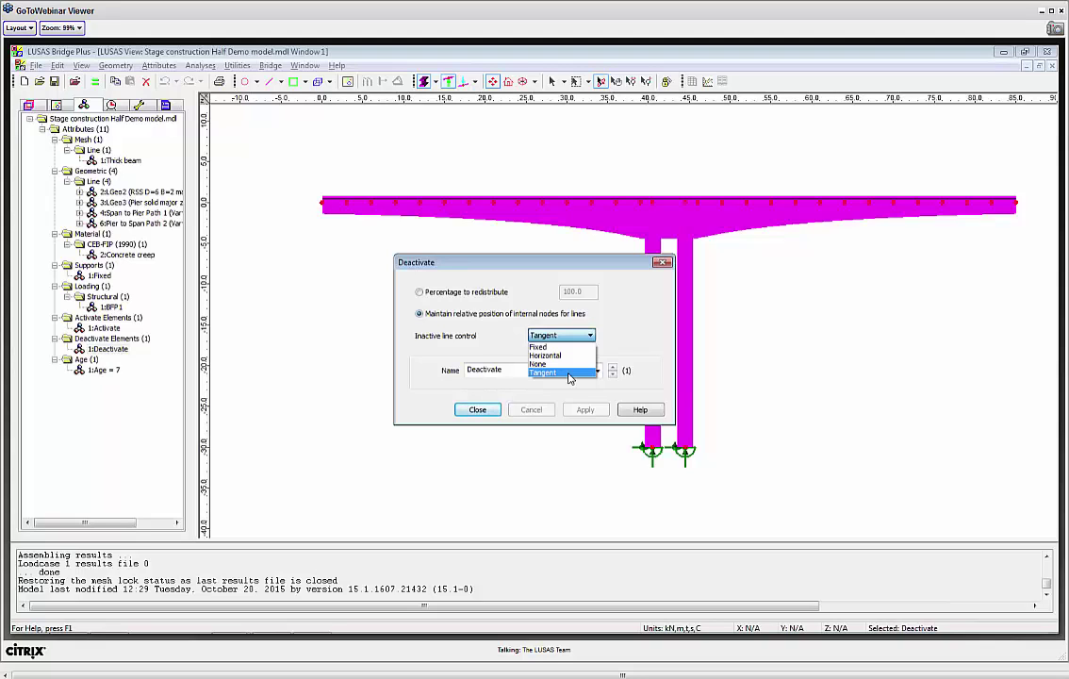
left_click(567, 374)
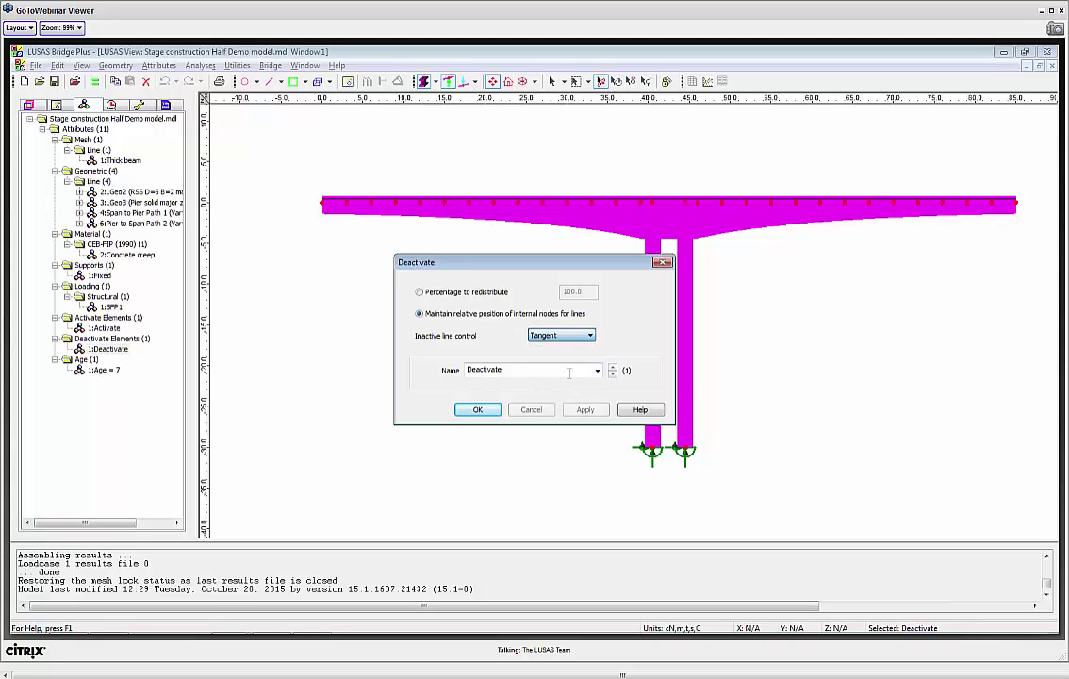
left_click(532, 410)
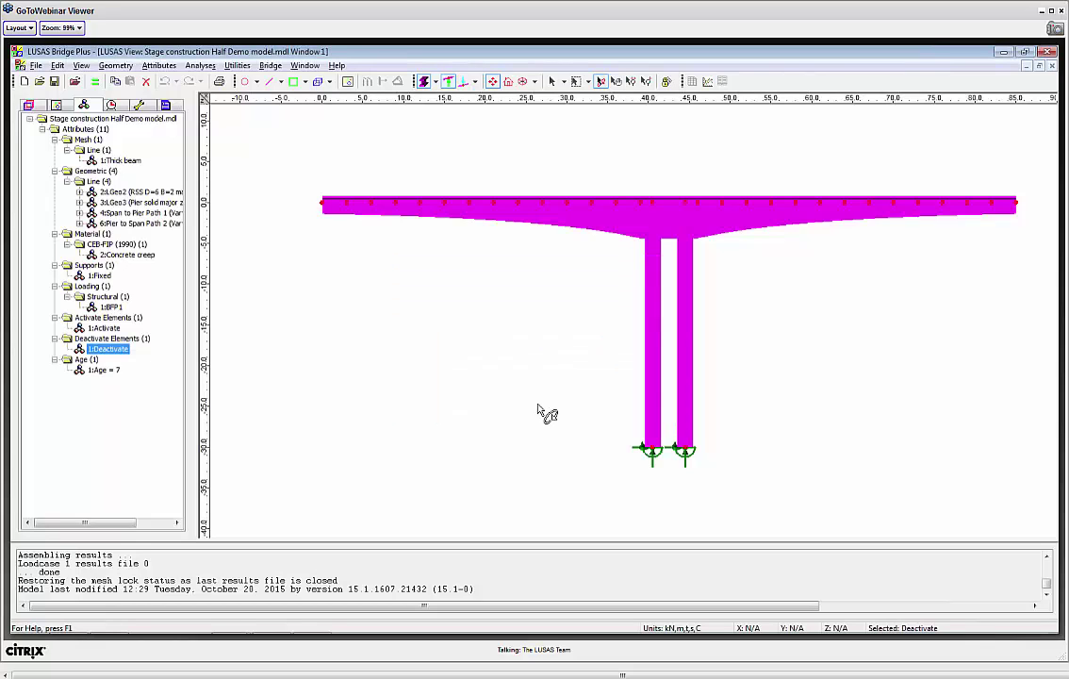
Load the existing Analysis 1 results without re-solving and set Time Step 10 of Stage 1 active.
left_click(95, 83)
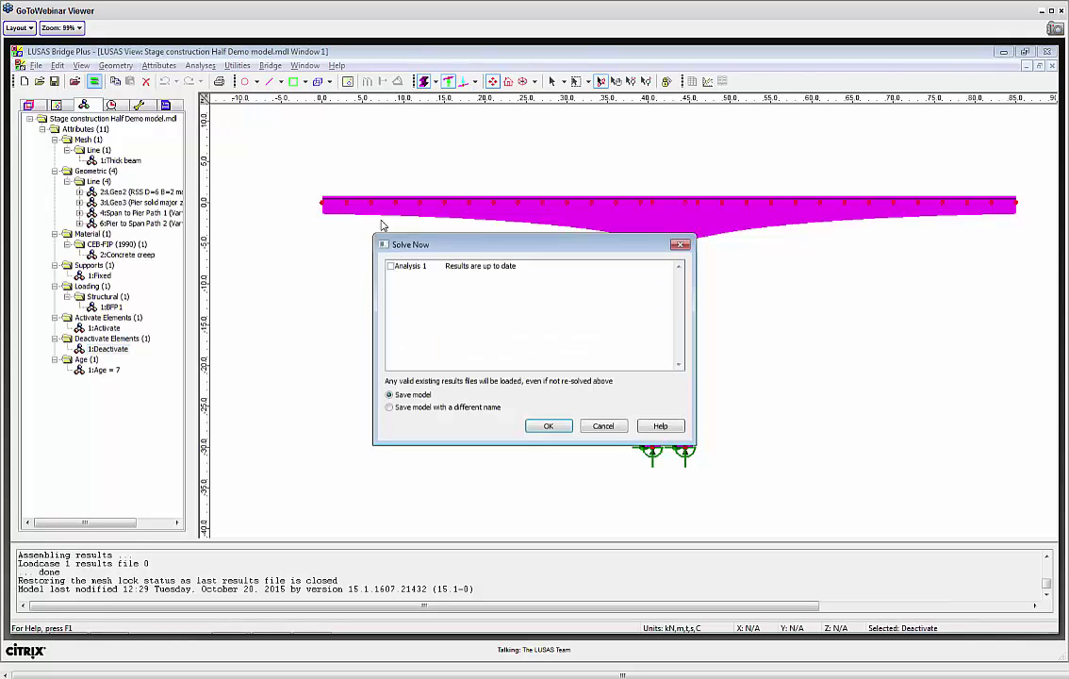
left_click(549, 425)
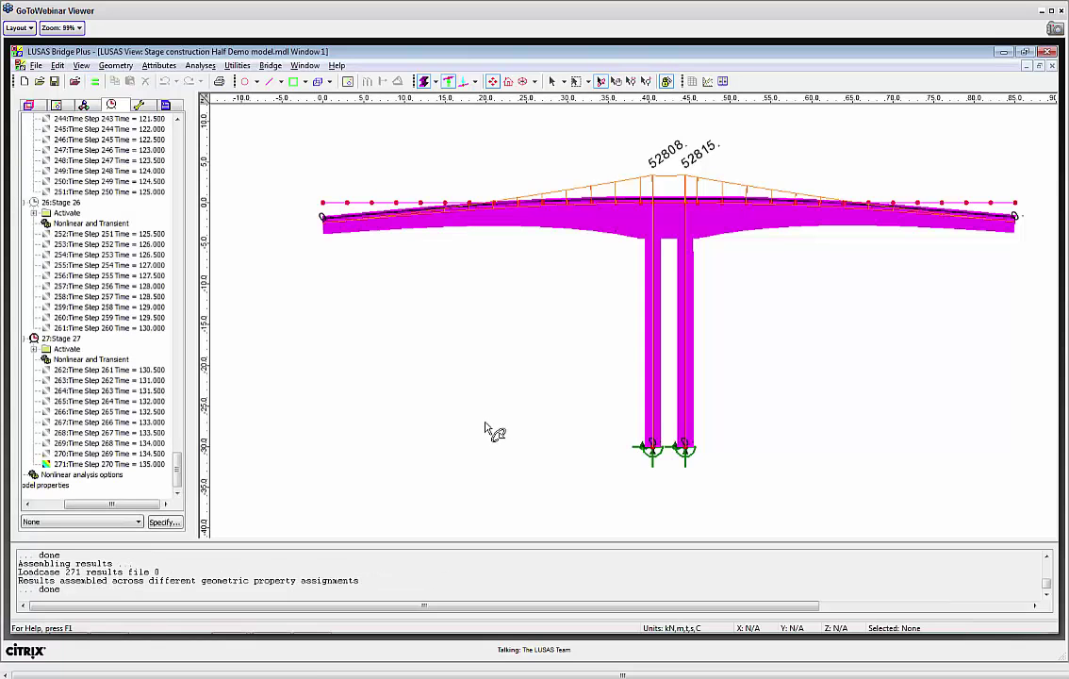
left_click(178, 472)
left_click_drag(179, 471, 178, 146)
scroll(130, 346, "up", 1)
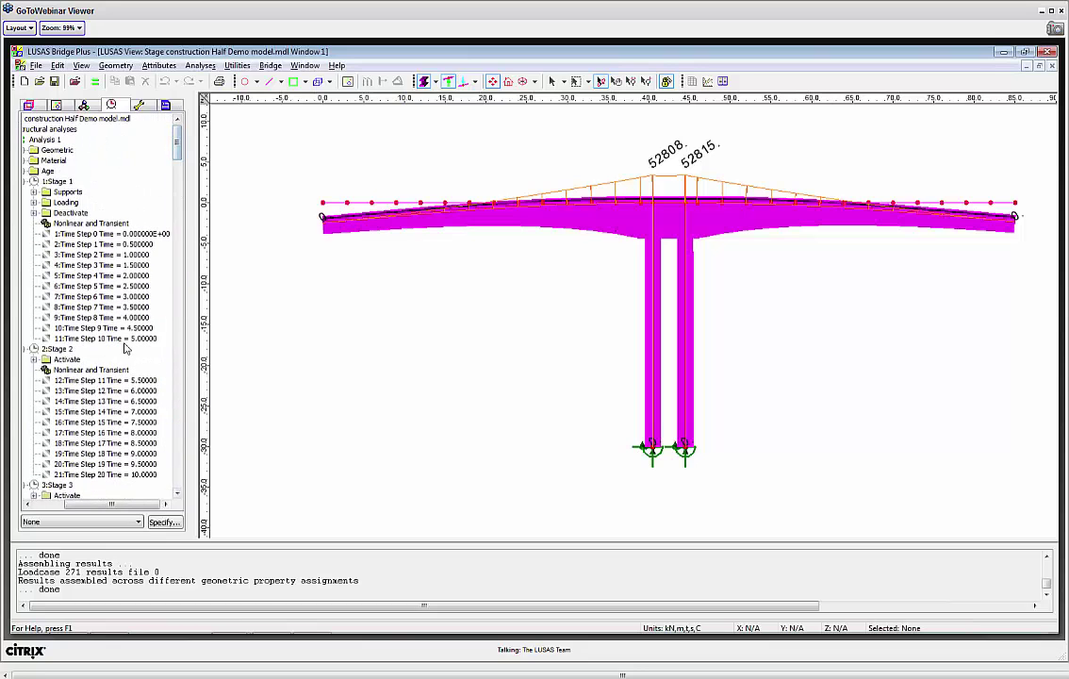
right_click(124, 339)
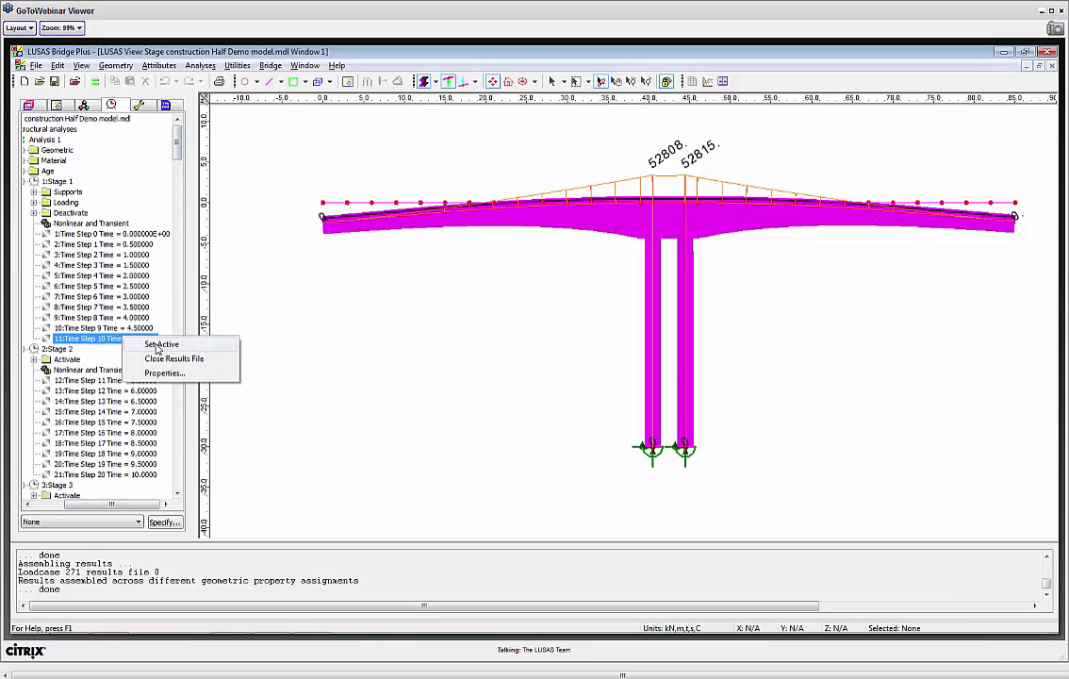
left_click(159, 346)
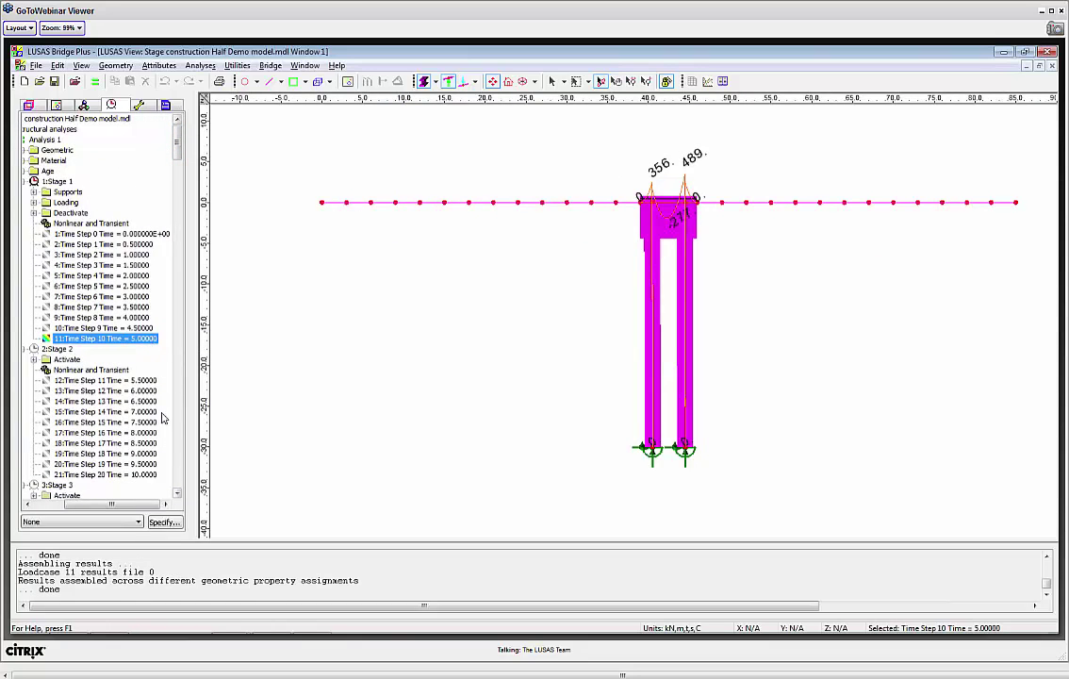
Set Time Step 20 of Stage 2 and Time Step 30 of Stage 3 active to view their moment diagrams.
right_click(123, 475)
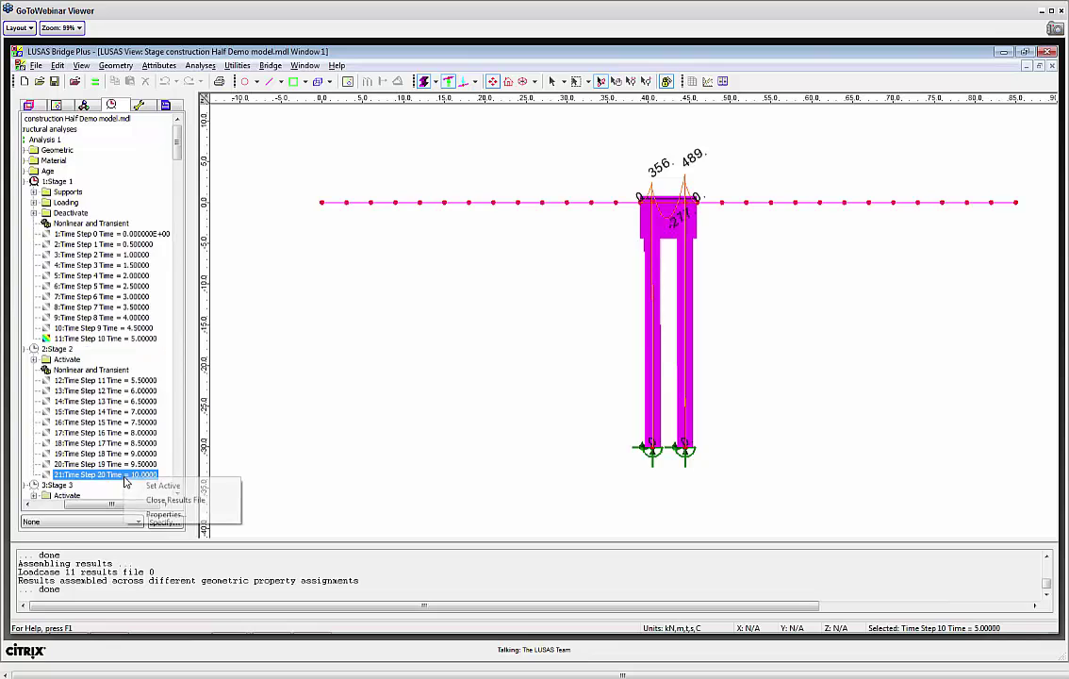
left_click(161, 486)
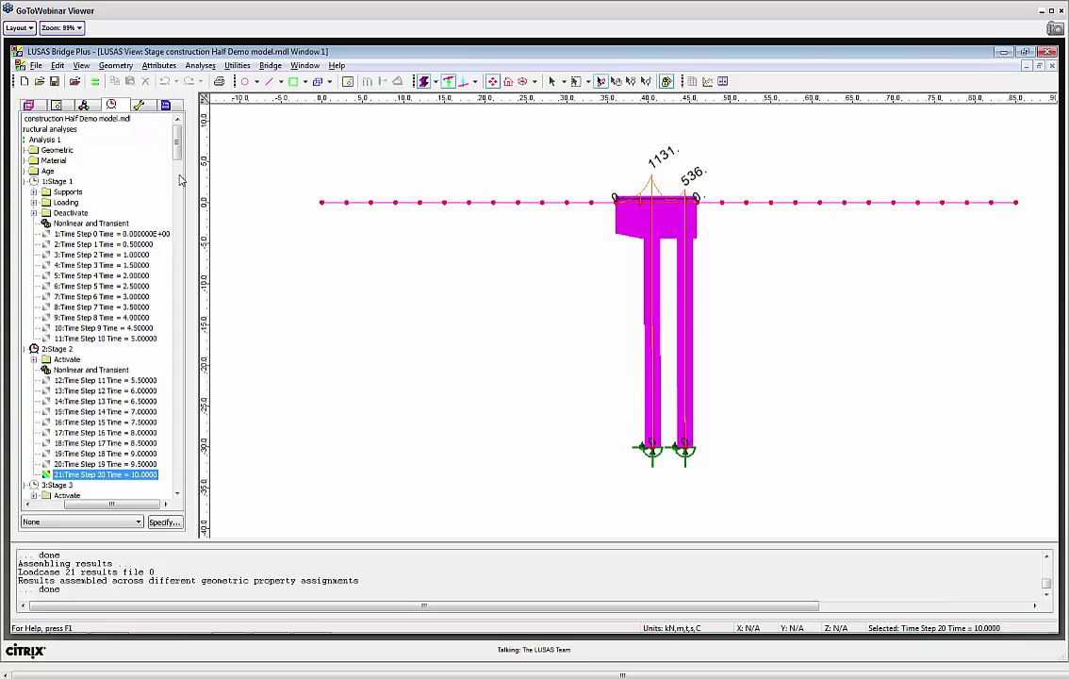
left_click_drag(179, 154, 182, 182)
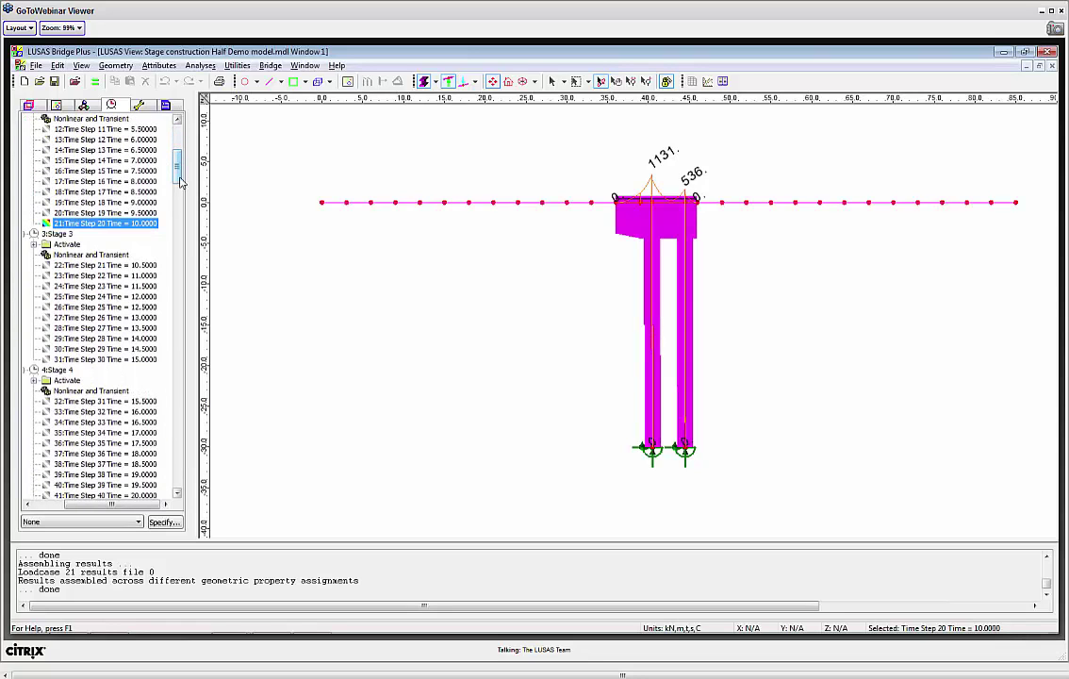
right_click(146, 359)
left_click(174, 365)
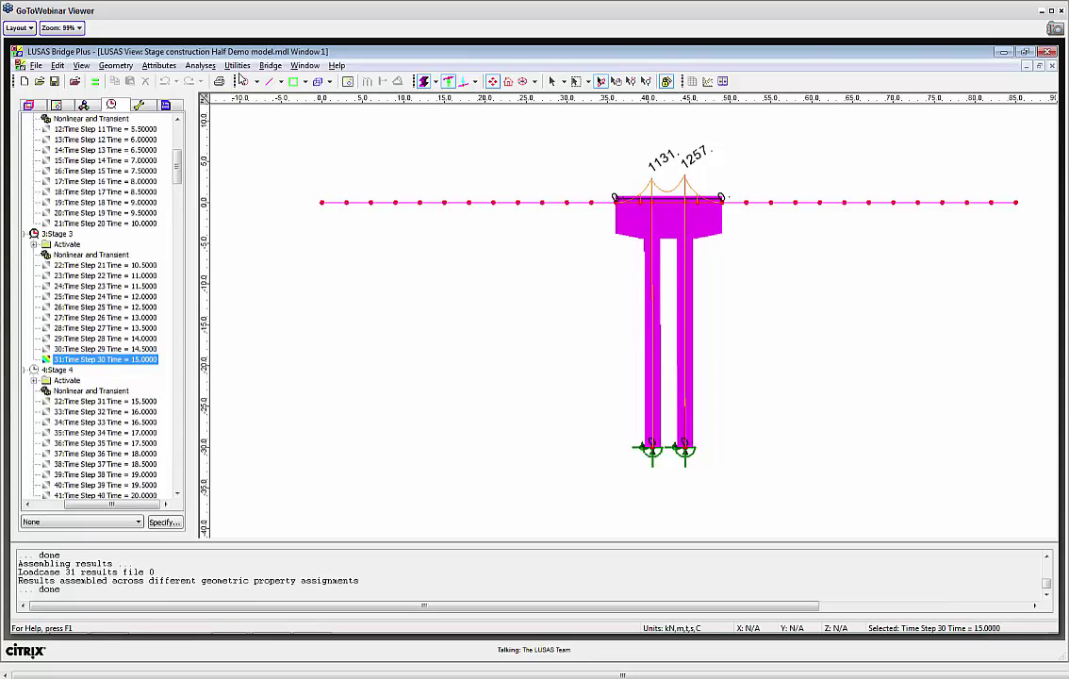
Generate a load history animation from the final increments of the construction stages.
left_click(237, 65)
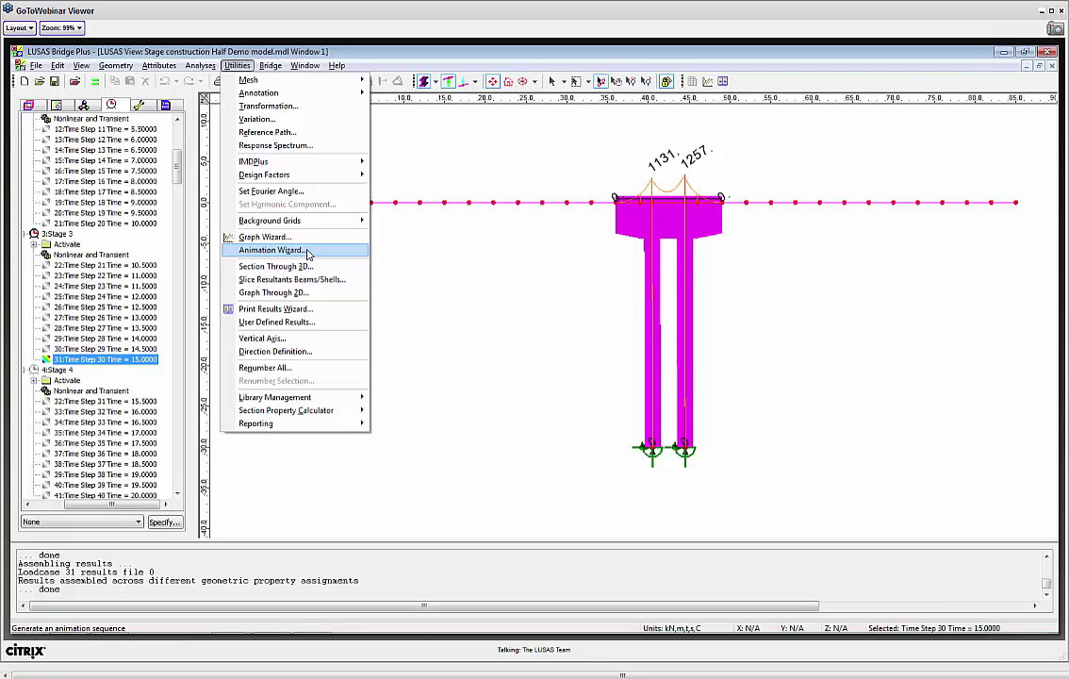
left_click(307, 251)
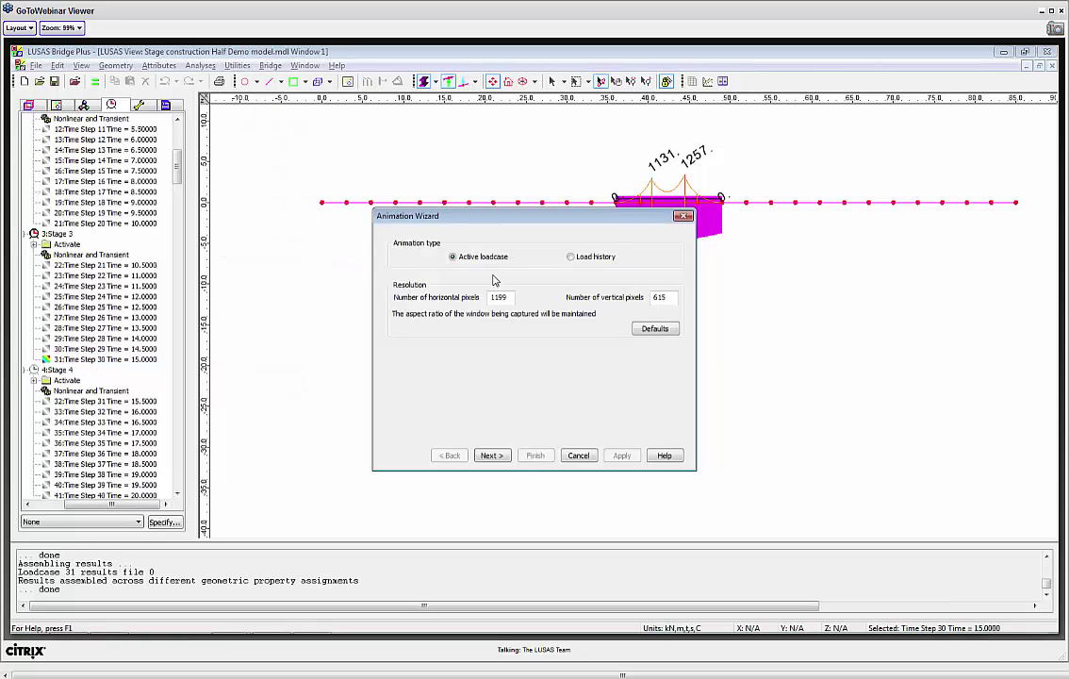
left_click(571, 257)
left_click(491, 455)
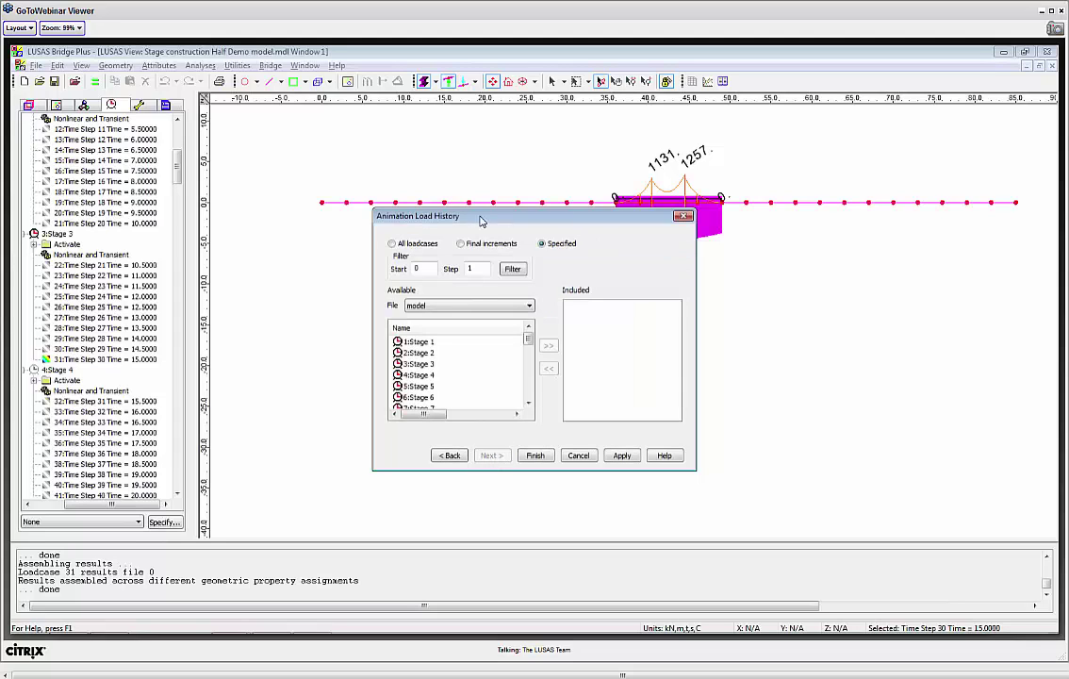
left_click(466, 243)
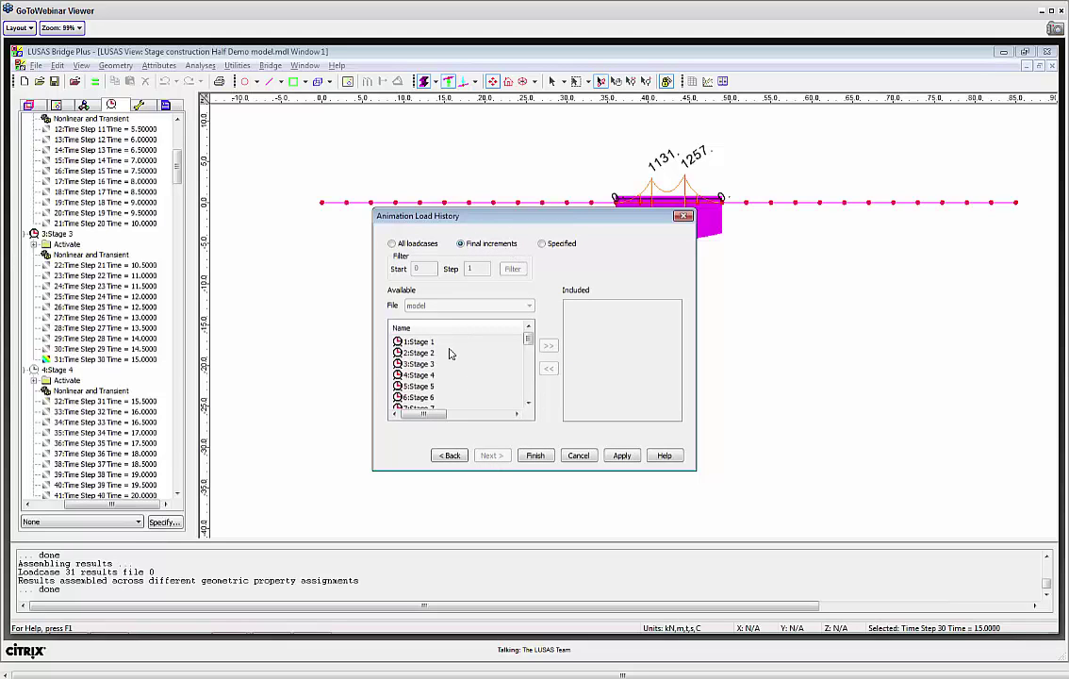
left_click(535, 456)
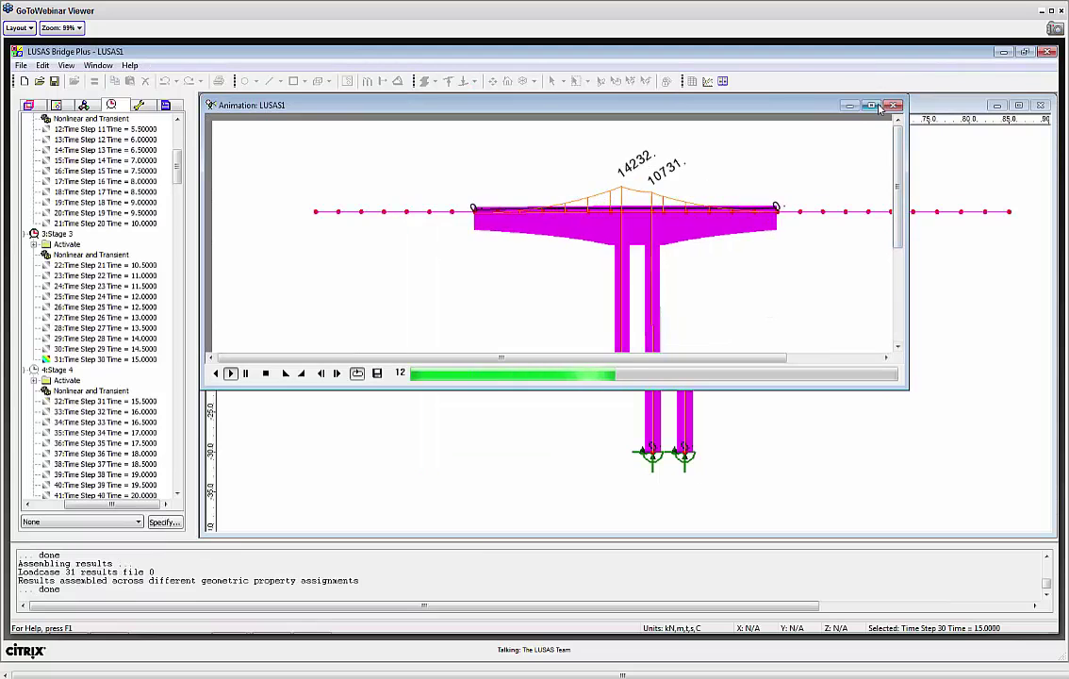
Enlarge the animation to watch the staged construction results, and close it without saving.
double_click(774, 105)
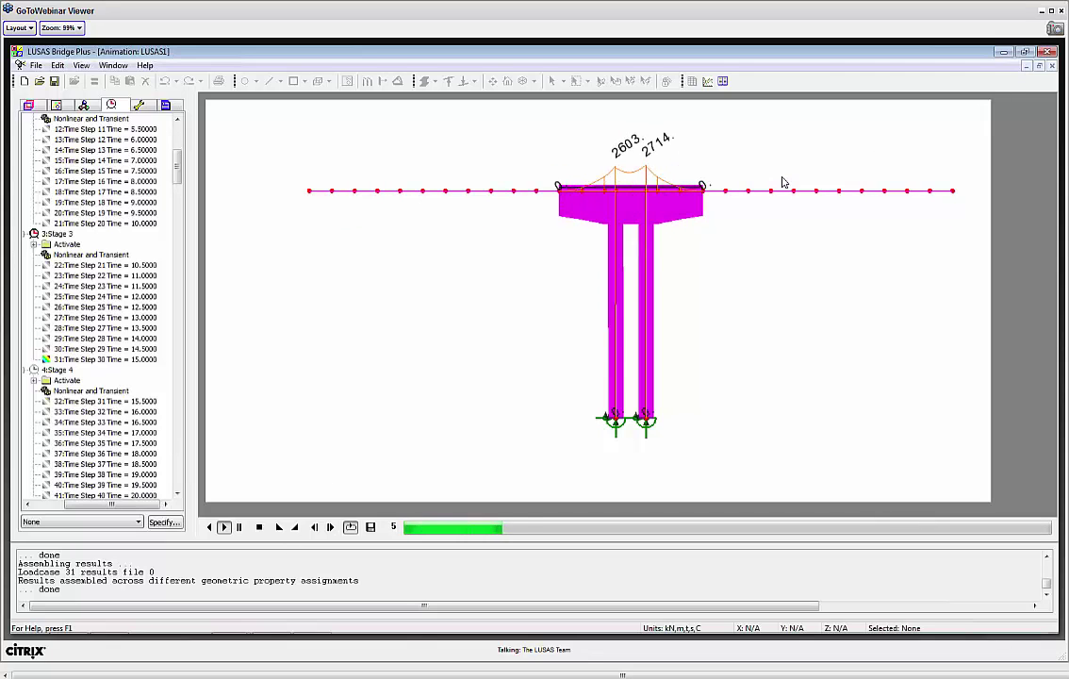
left_click(1052, 68)
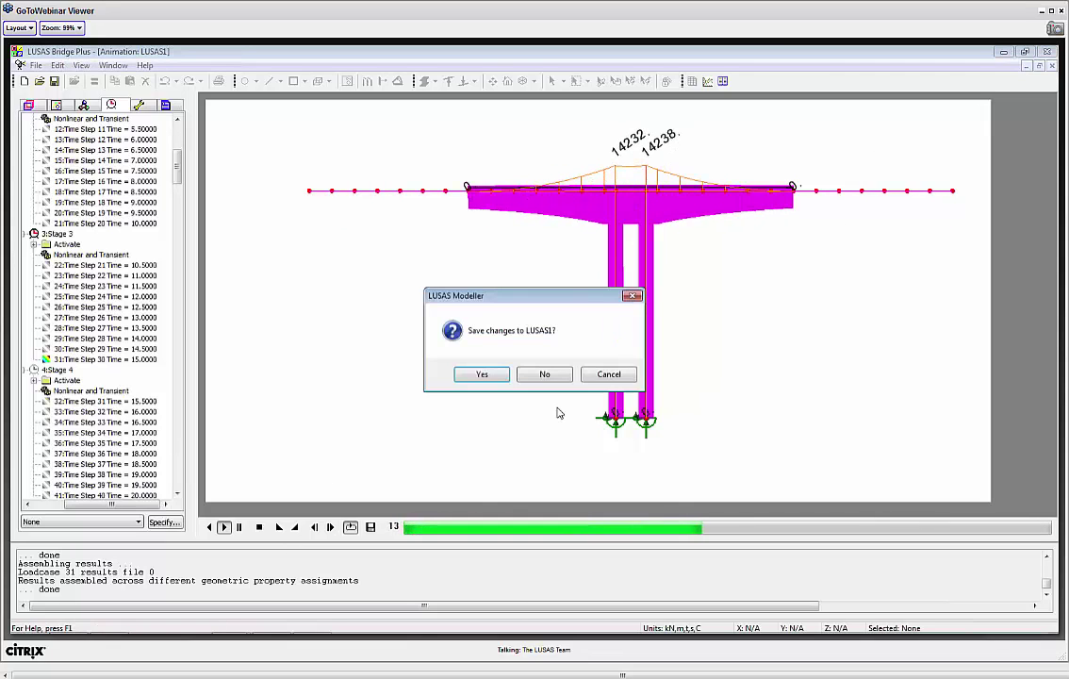
left_click(549, 375)
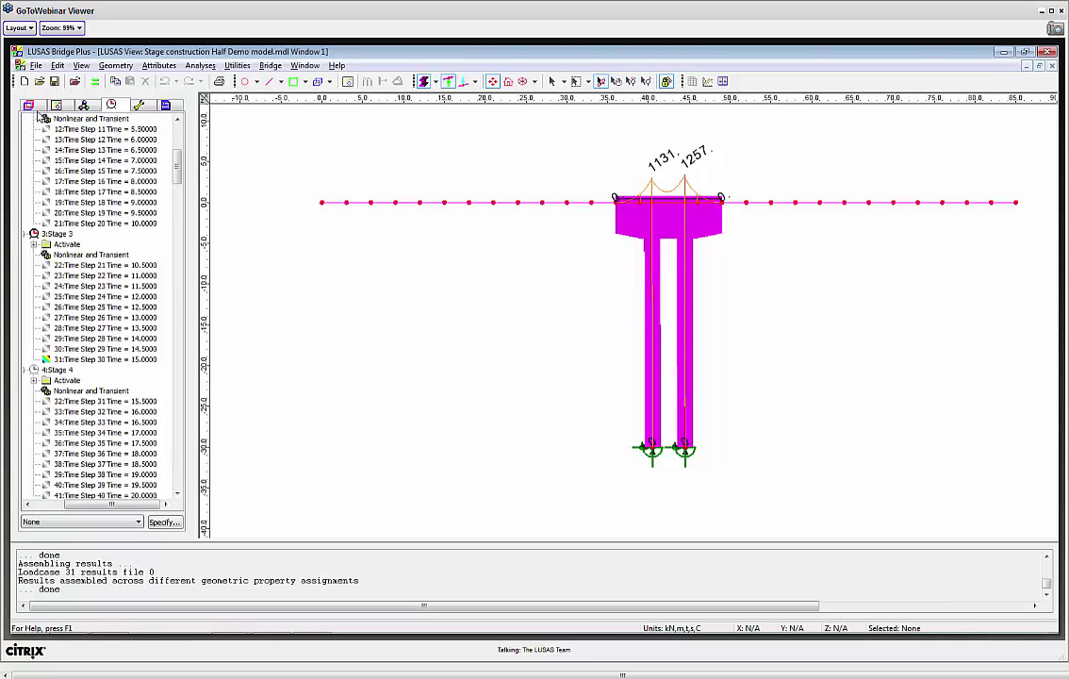
Hide the My force/moment diagrams layer and select all the points along the deck line.
left_click(30, 106)
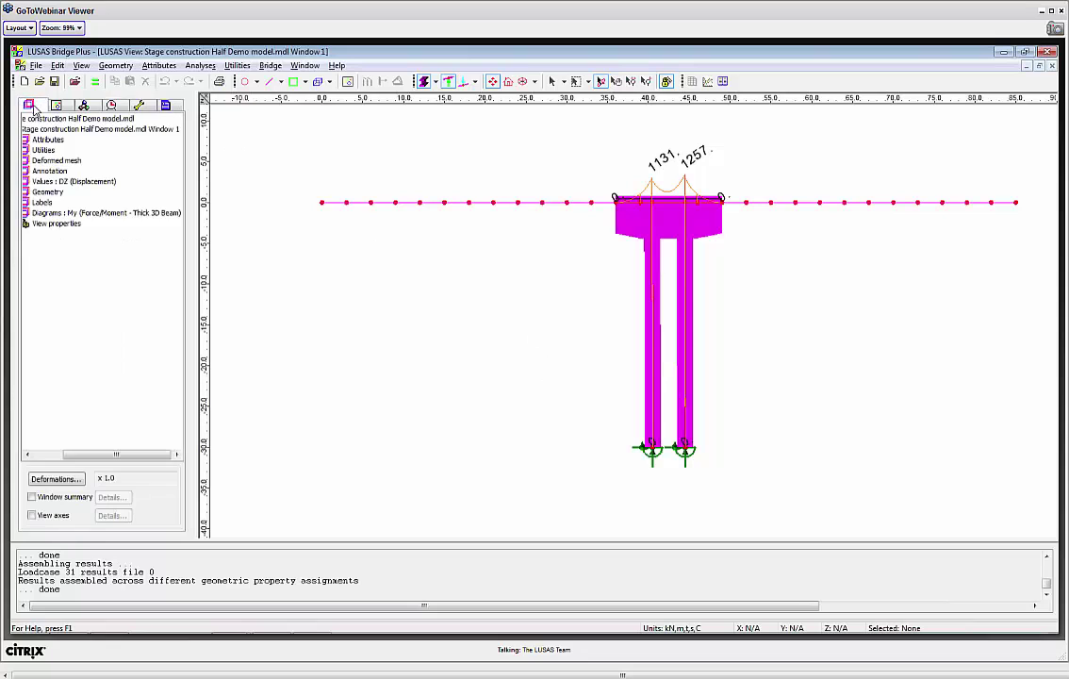
right_click(105, 213)
left_click(153, 271)
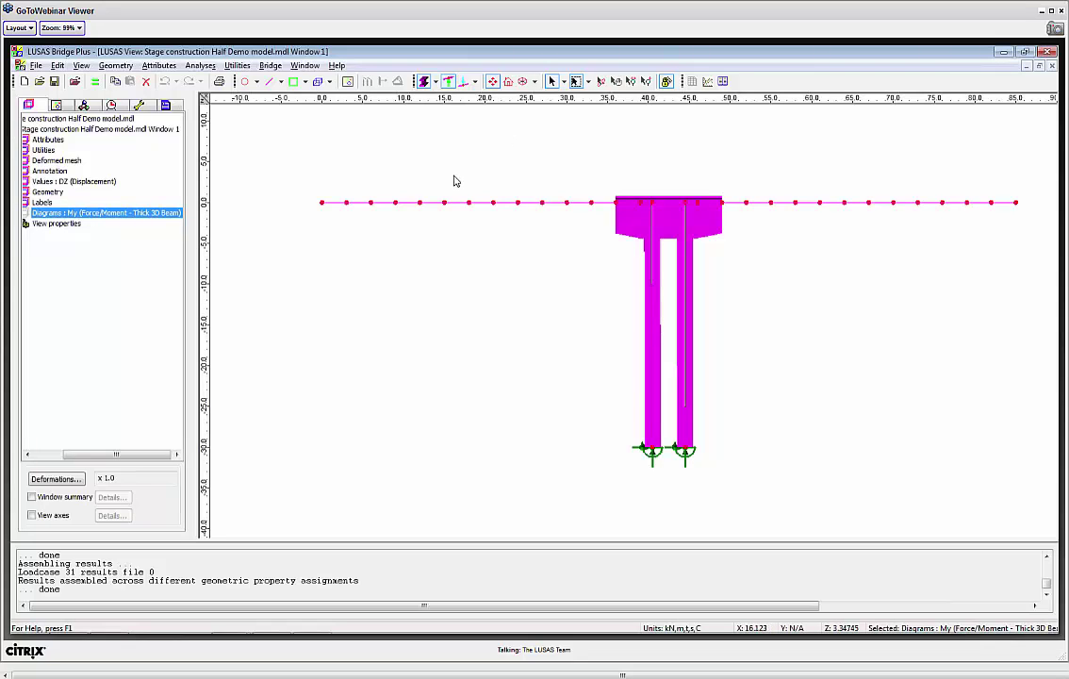
mouse_move(301, 186)
left_mouse_down()
mouse_move(945, 255)
mouse_move(1041, 242)
left_mouse_up()
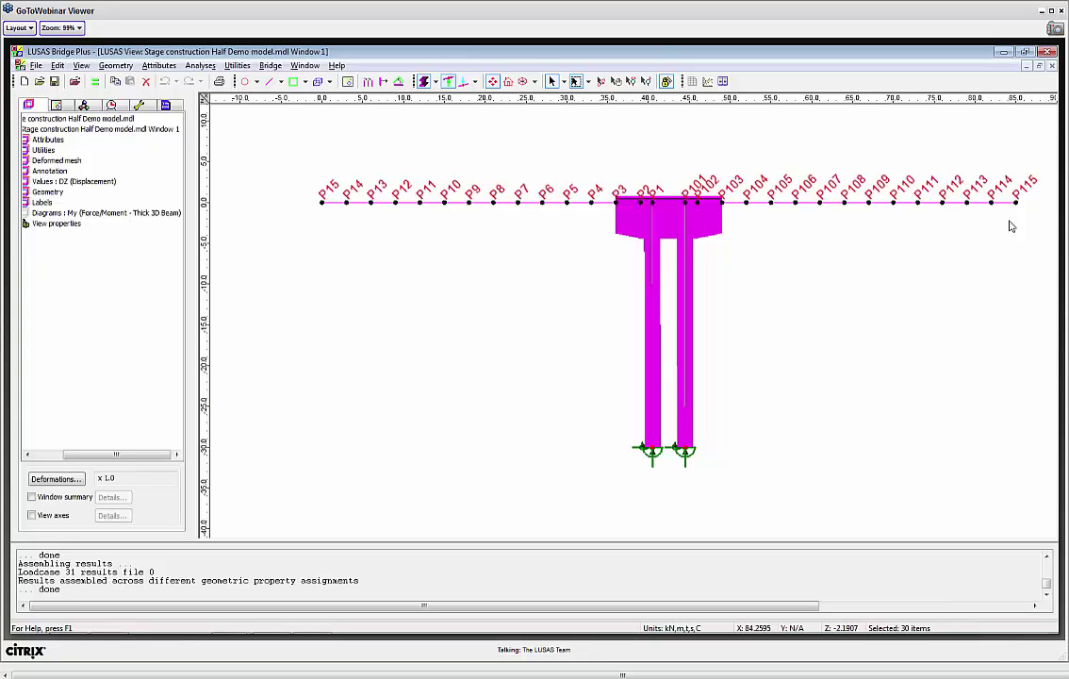
Generate a construction table reporting camber to target stage Stage 27 of Analysis 1 for the selected points, and enlarge it.
left_click(267, 66)
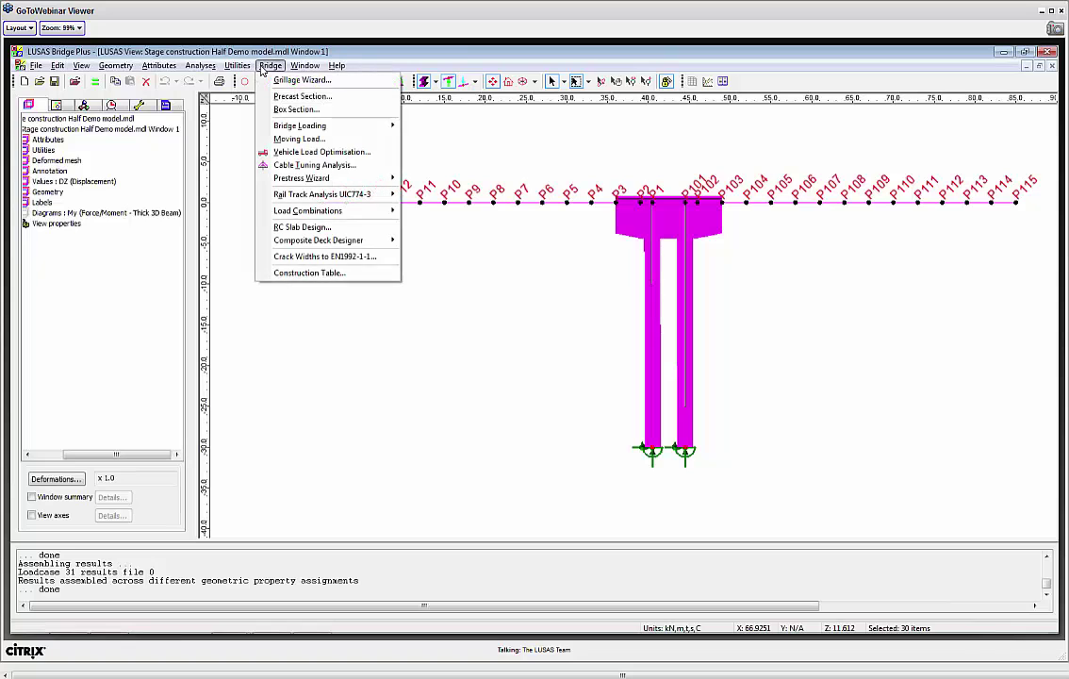
left_click(335, 274)
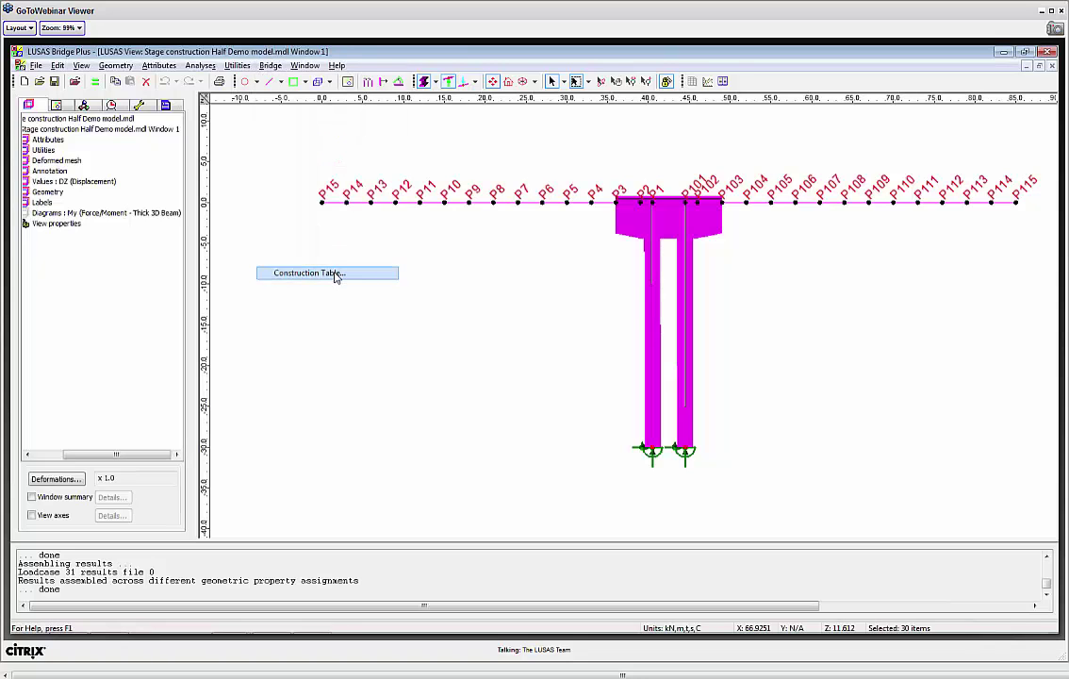
left_click_drag(505, 250, 434, 248)
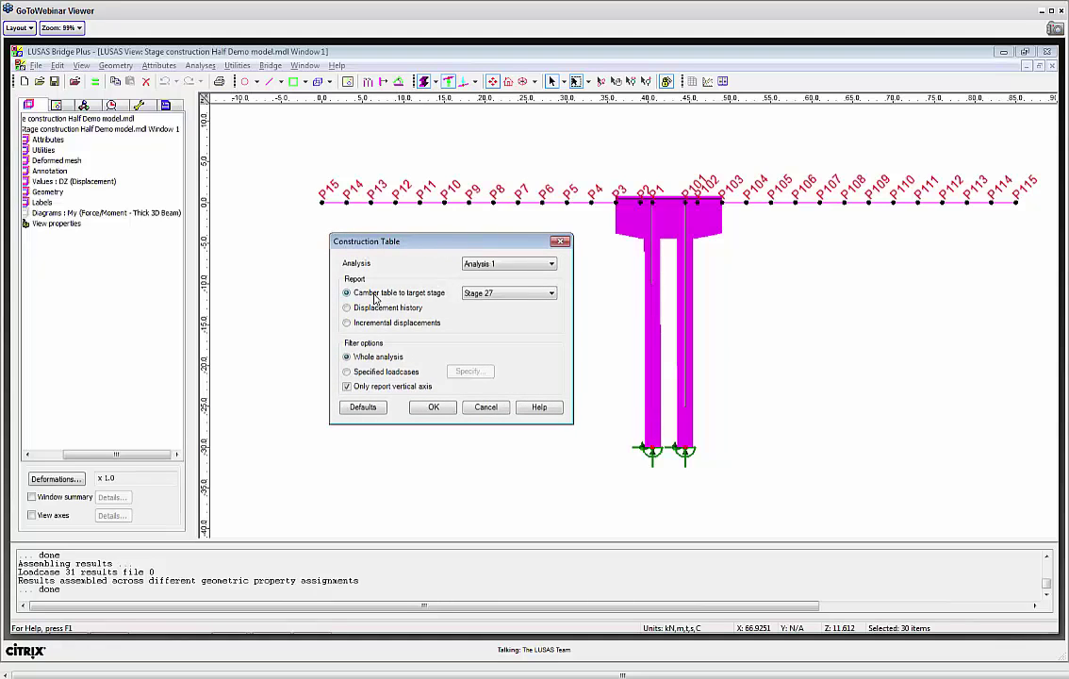
left_click(492, 295)
left_click(487, 294)
left_click(434, 408)
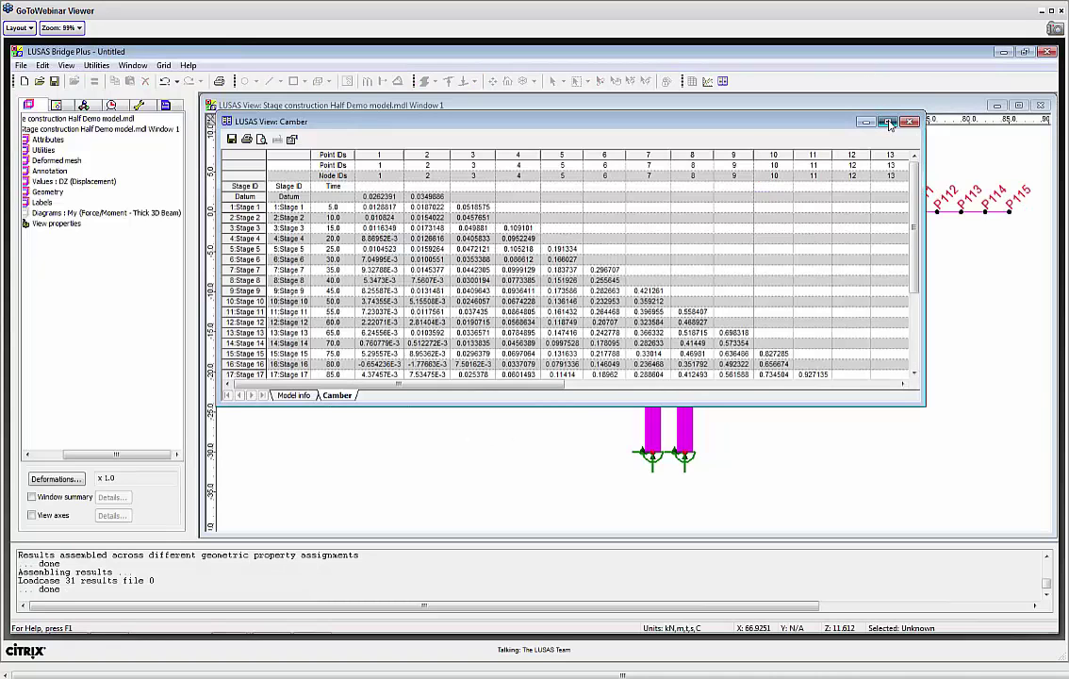
left_click(887, 121)
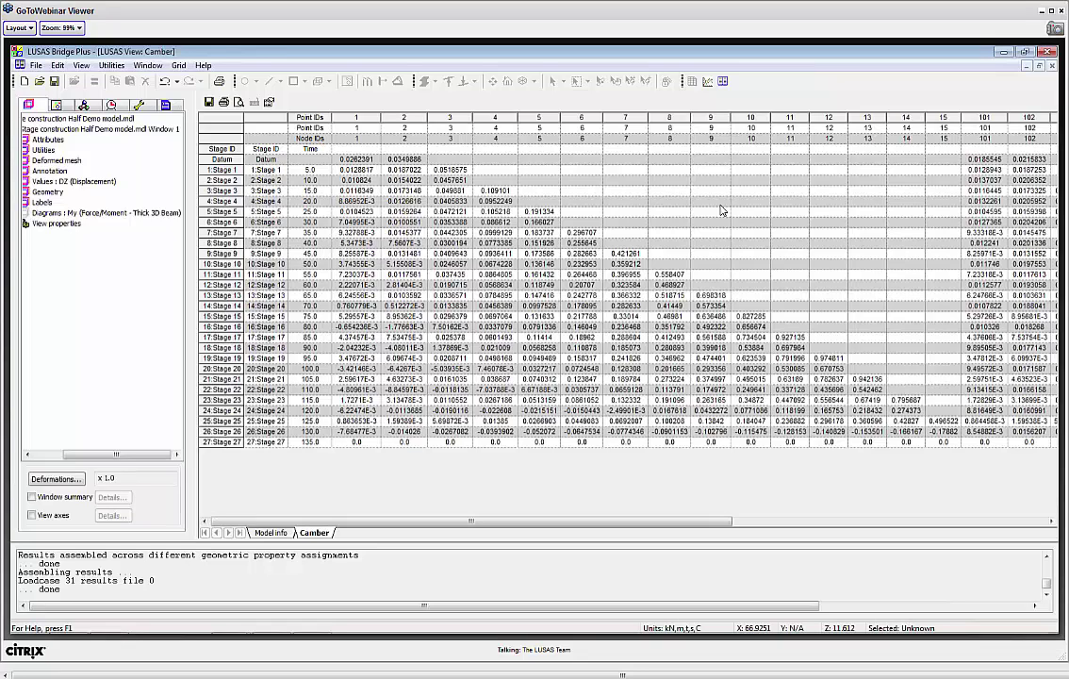
Compare the camber values of point 3 at Stage 1 and Stage 27 in the table.
left_click(453, 171)
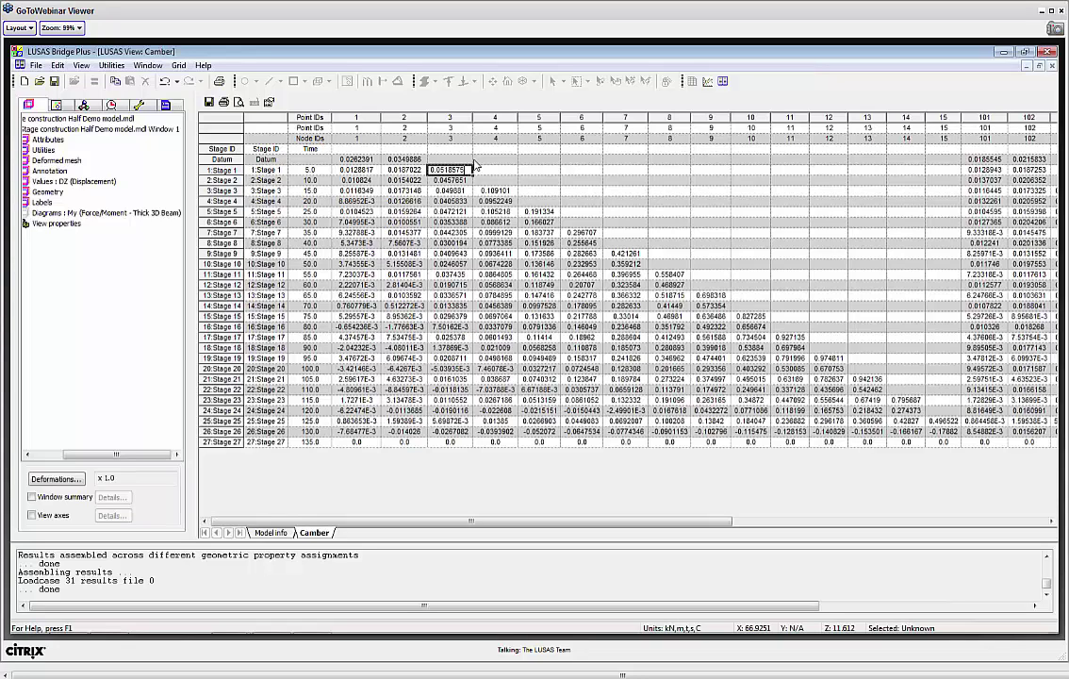
left_click(460, 444)
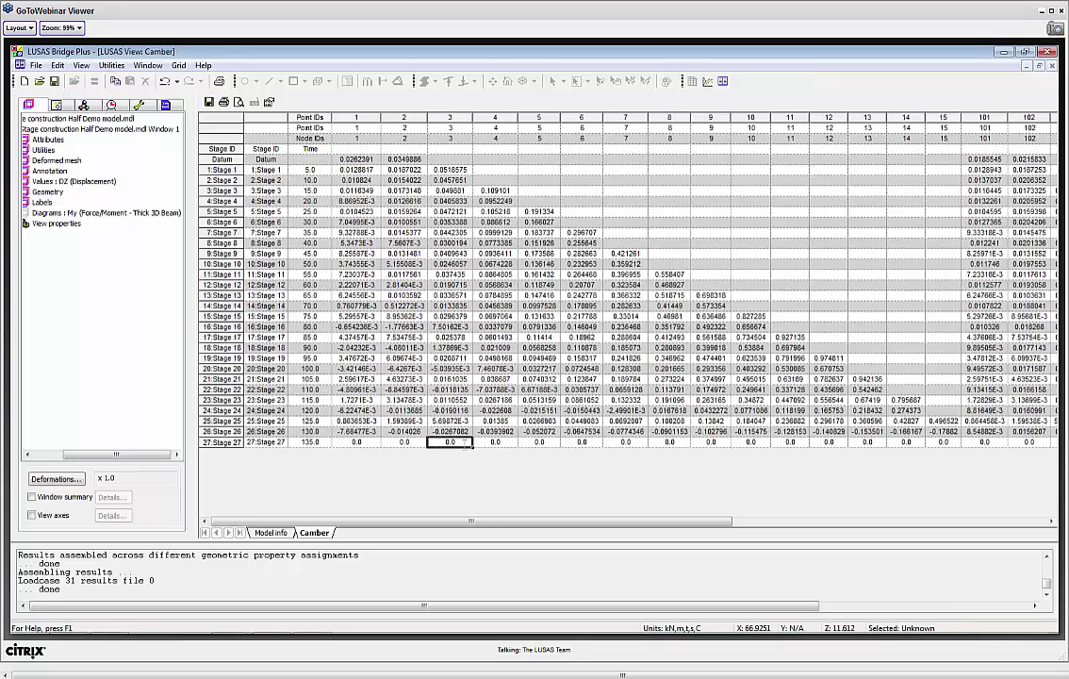
left_click(441, 170)
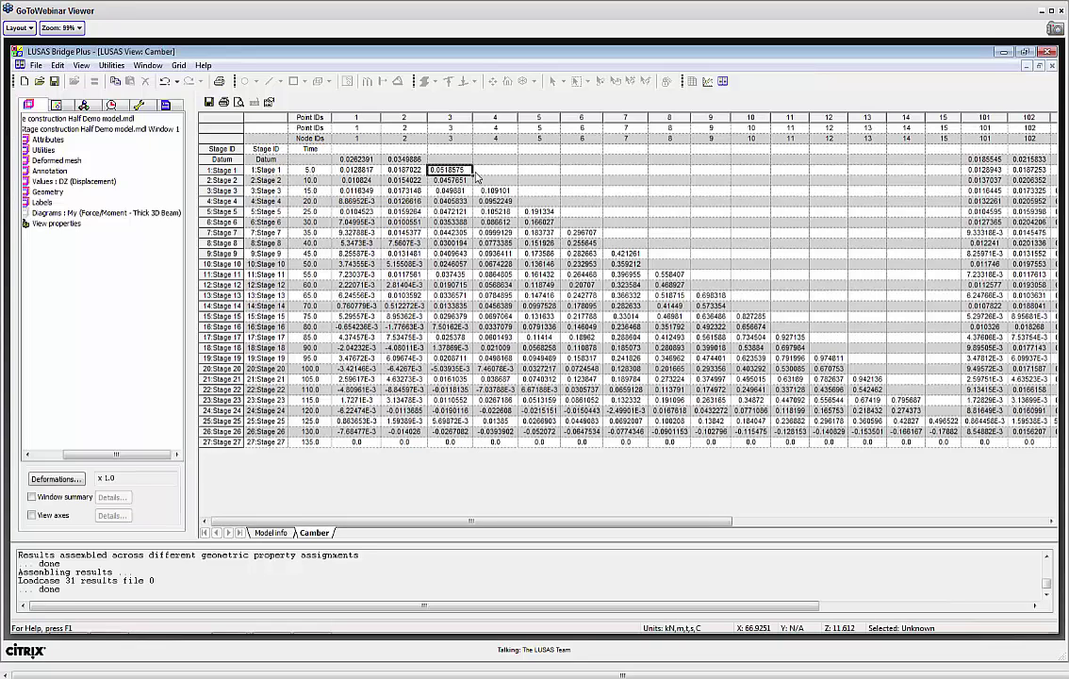
Display the camber table values with 3 decimal places instead of significant figures.
left_click(269, 101)
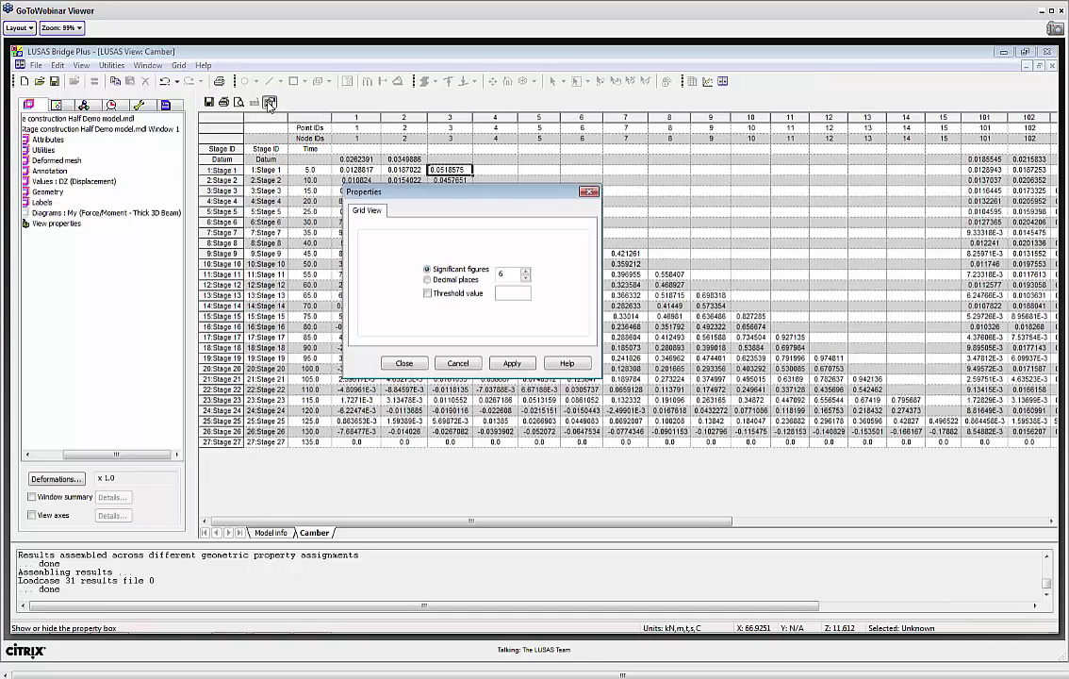
left_click(443, 280)
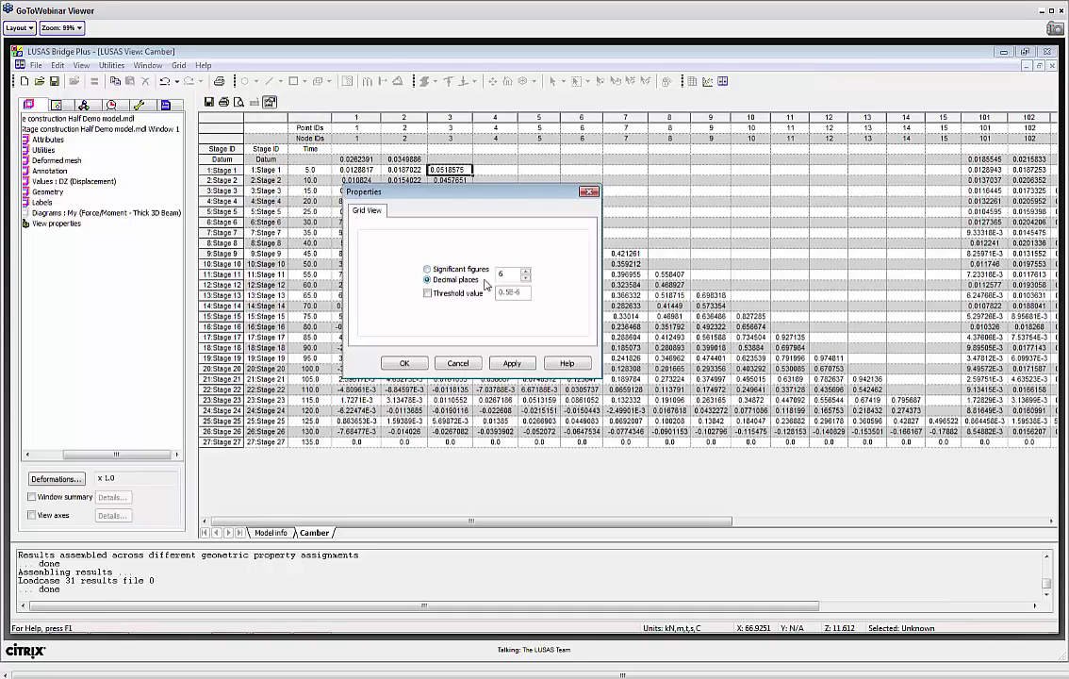
left_click(526, 278)
left_click(526, 278)
left_click(526, 278)
left_click(404, 363)
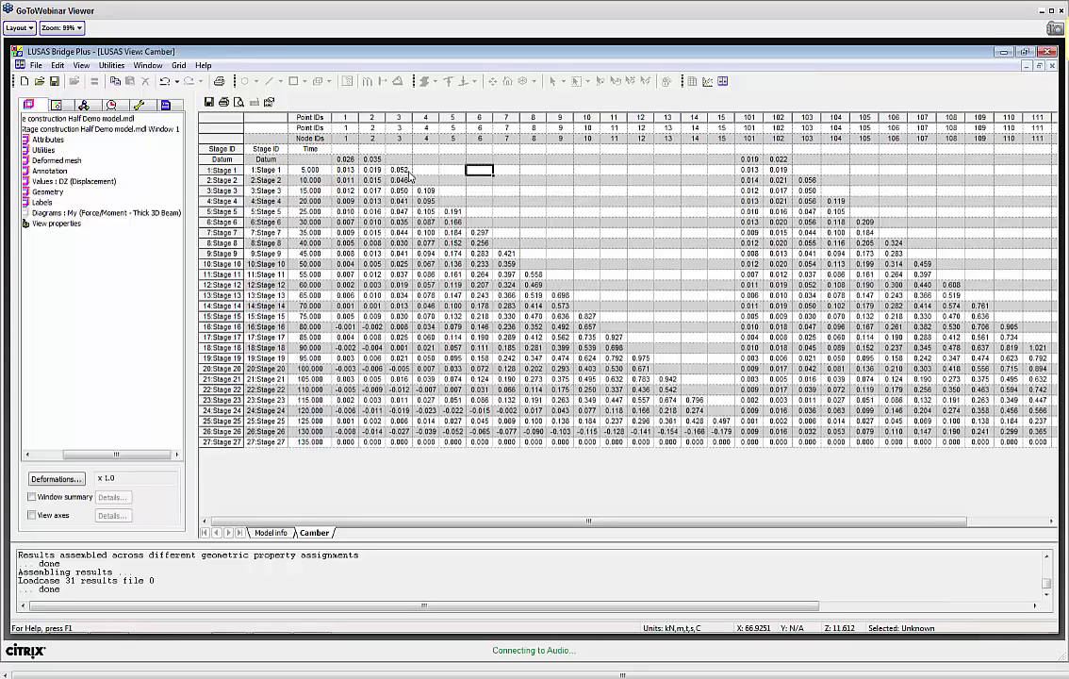
Examine point 15's camber at Stage 25 and the Stage 27 row, and close the camber table.
left_click(721, 139)
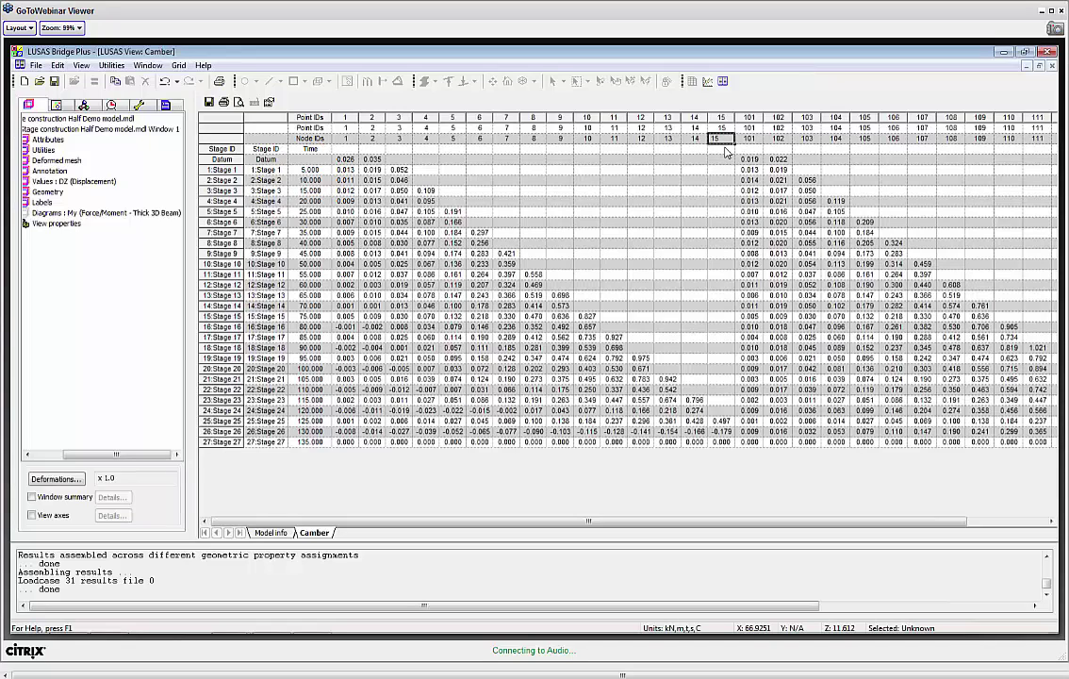
left_click(731, 422)
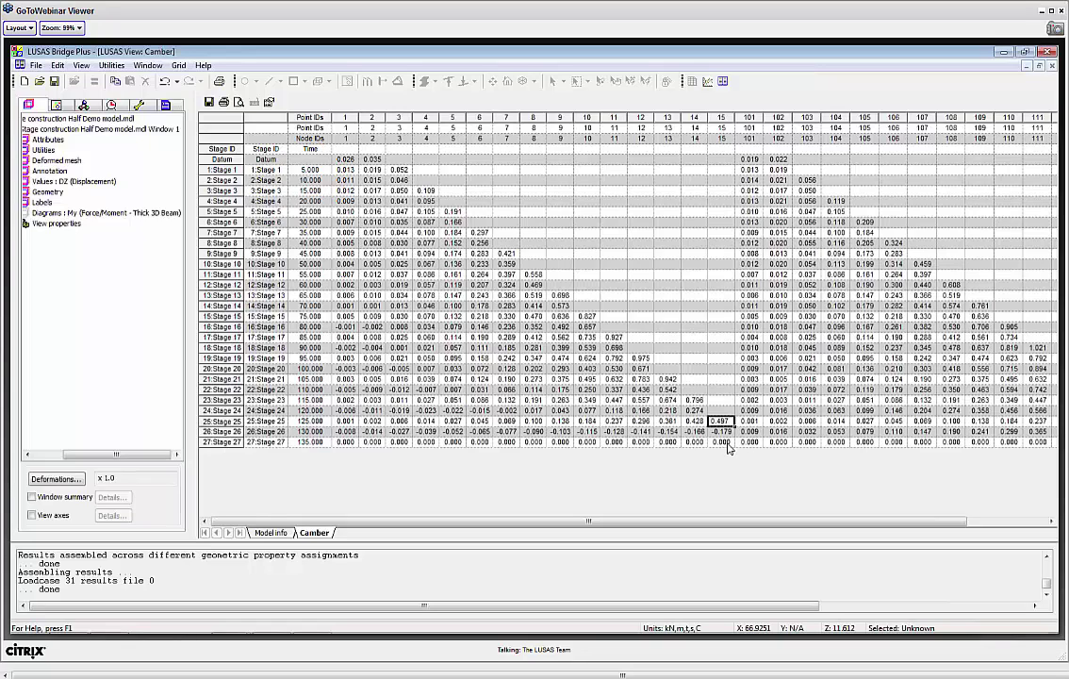
left_click(730, 443)
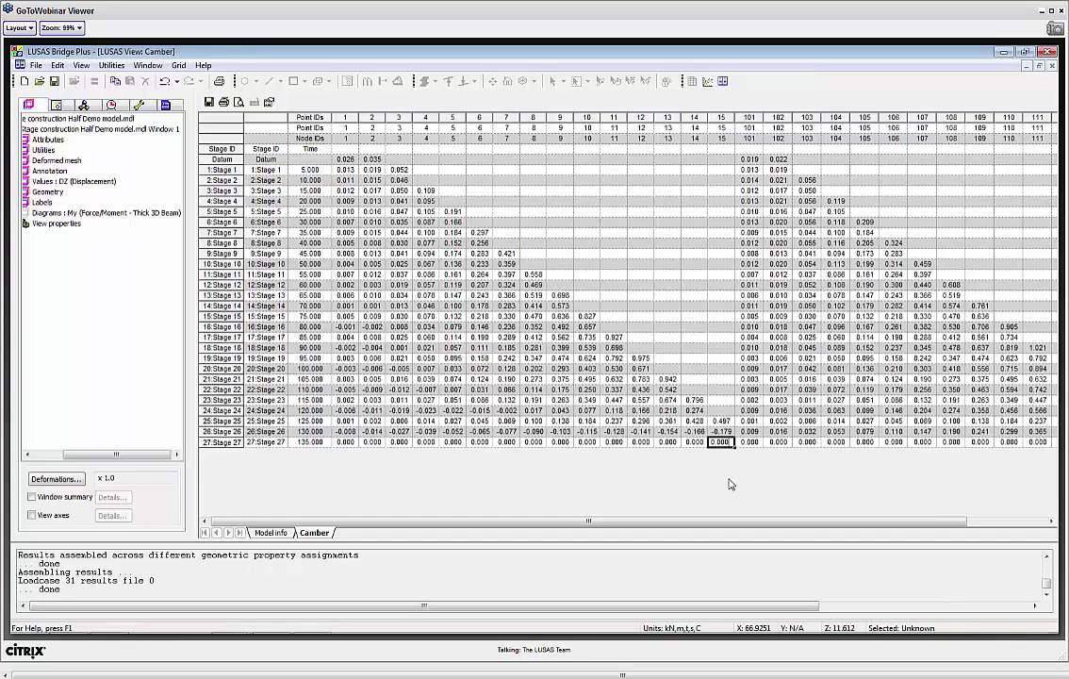
left_click(509, 443)
left_click_drag(513, 447, 726, 467)
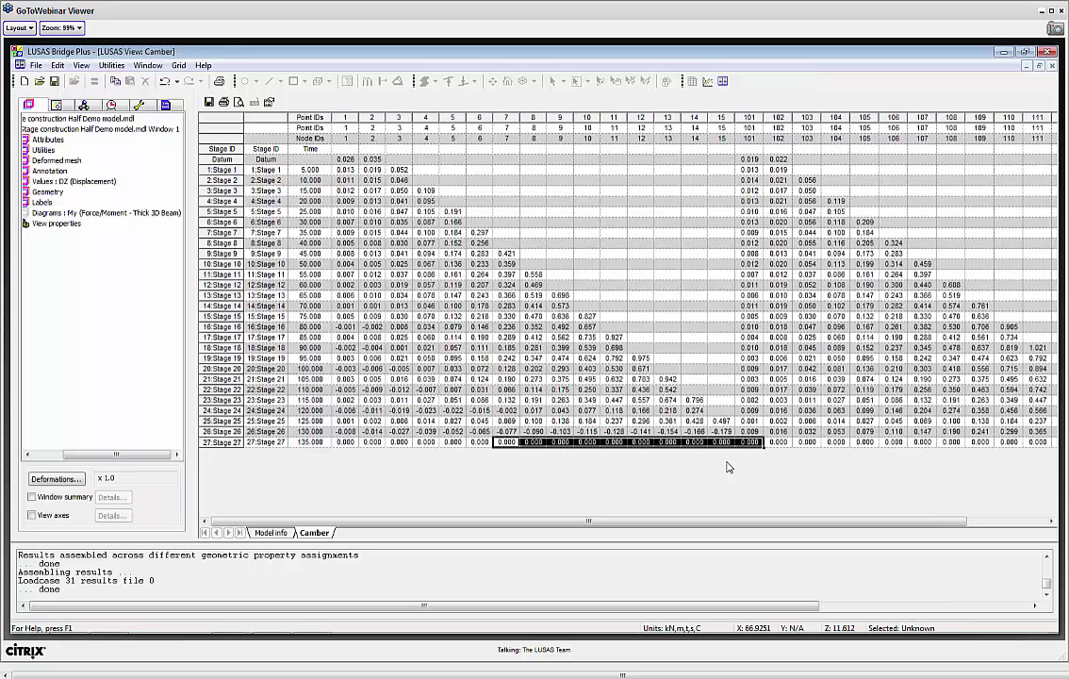
left_click(1051, 65)
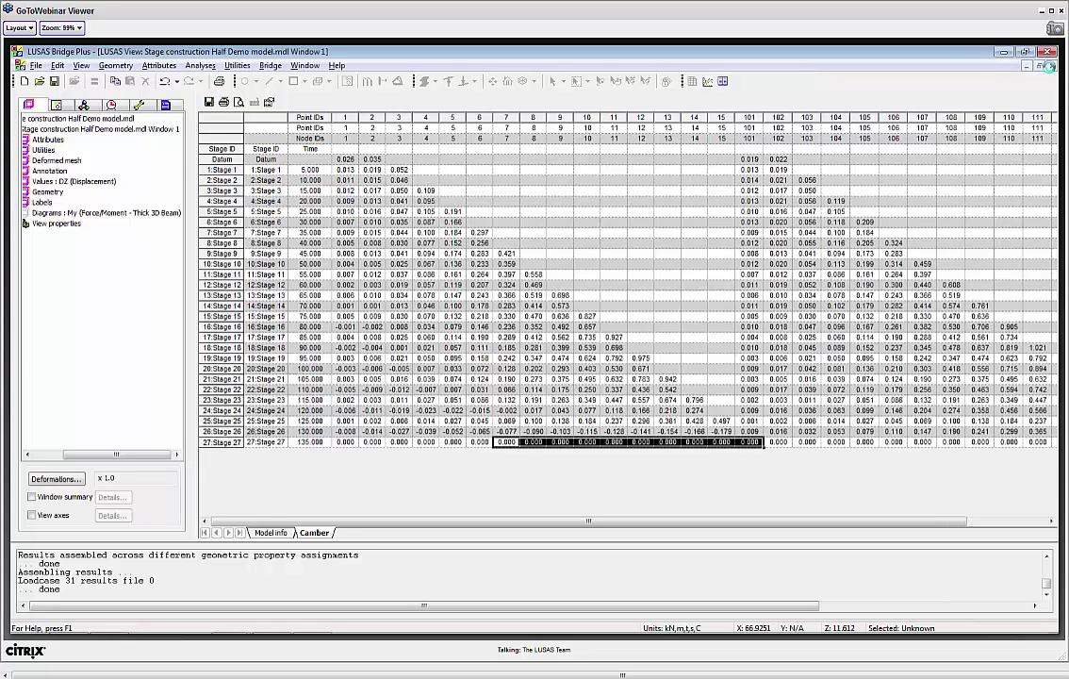
Generate the incremental displacements construction table, enlarge it to read the values for each stage, and close it.
left_click(270, 66)
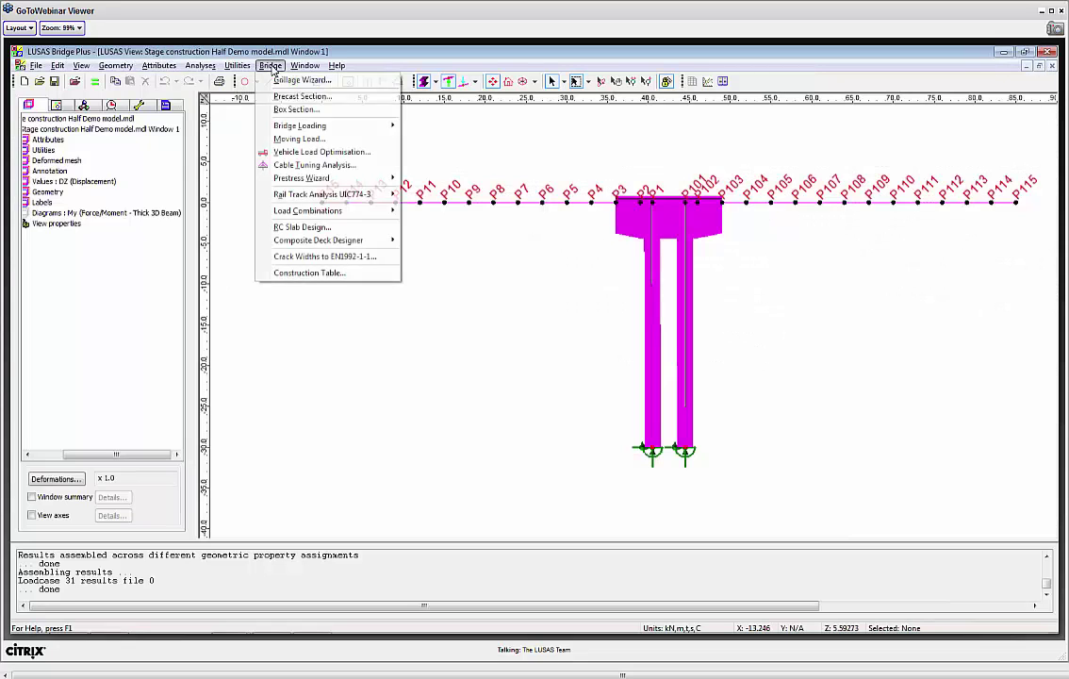
left_click(323, 274)
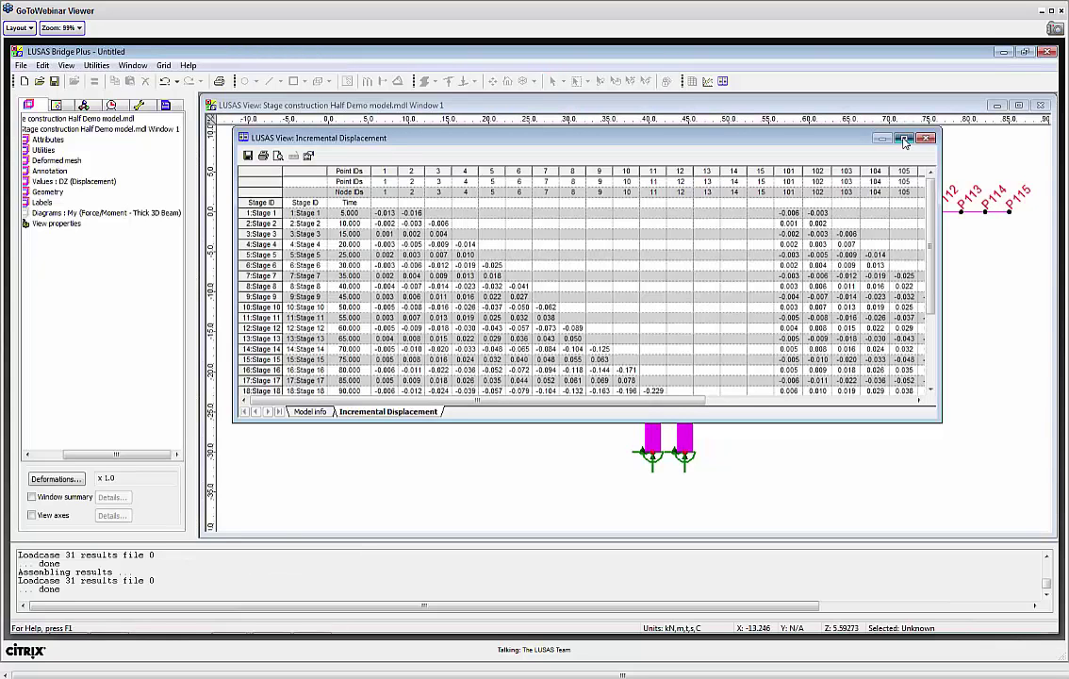
left_click(903, 139)
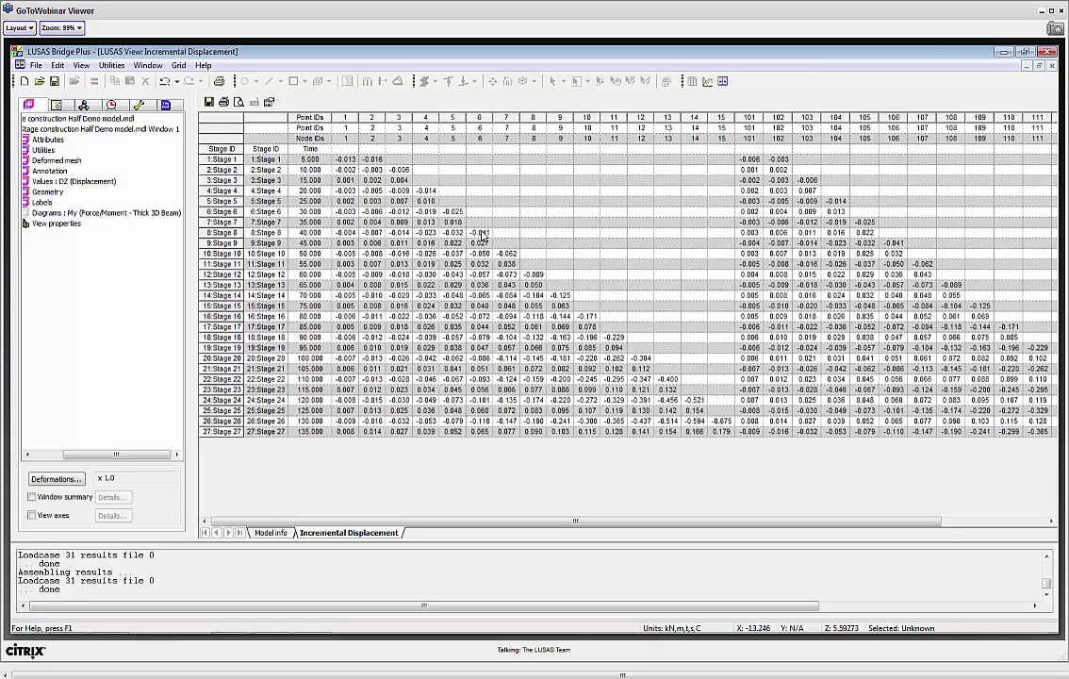
left_click(1053, 66)
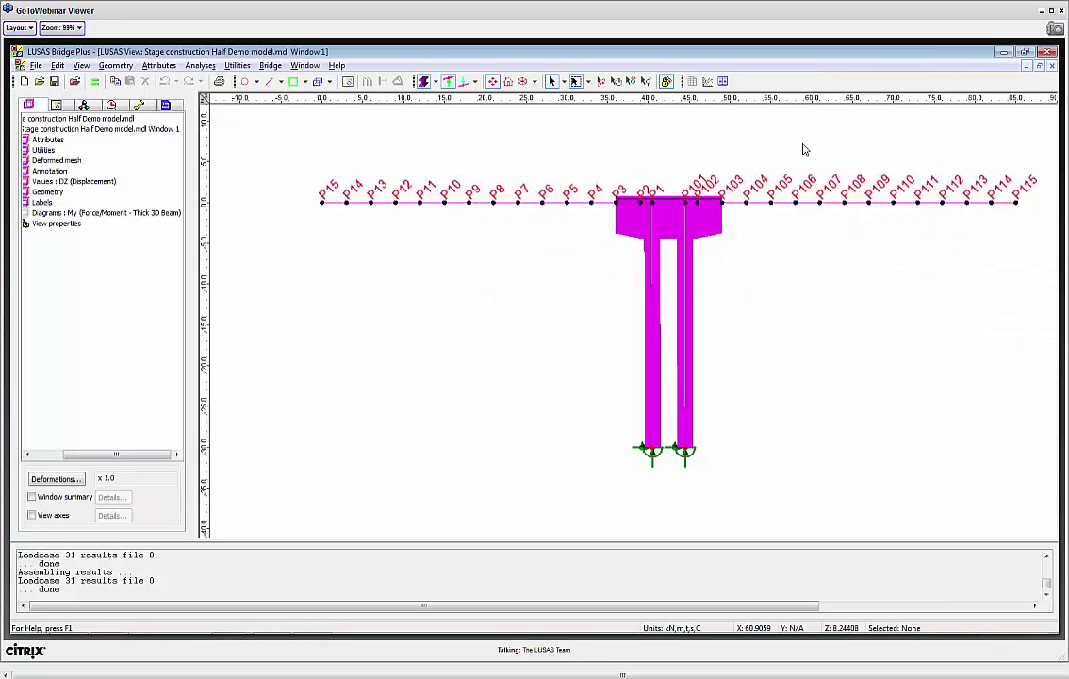
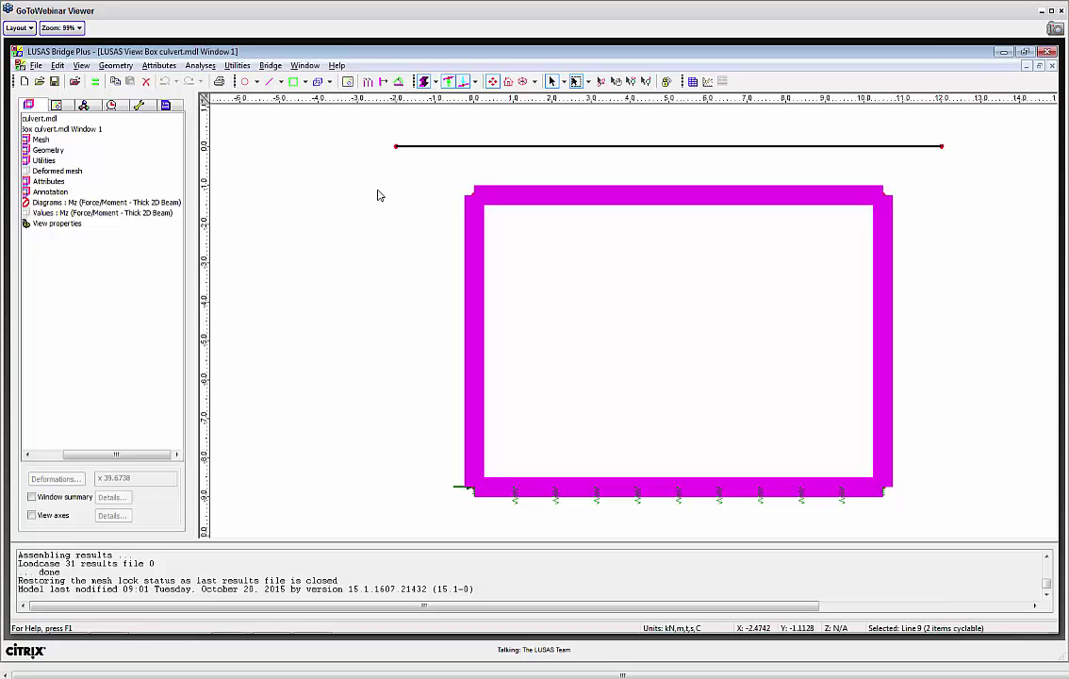
Set the left side loadcase of the box culvert active and turn off the fleshed cross-sections.
left_click(380, 197)
left_click(601, 81)
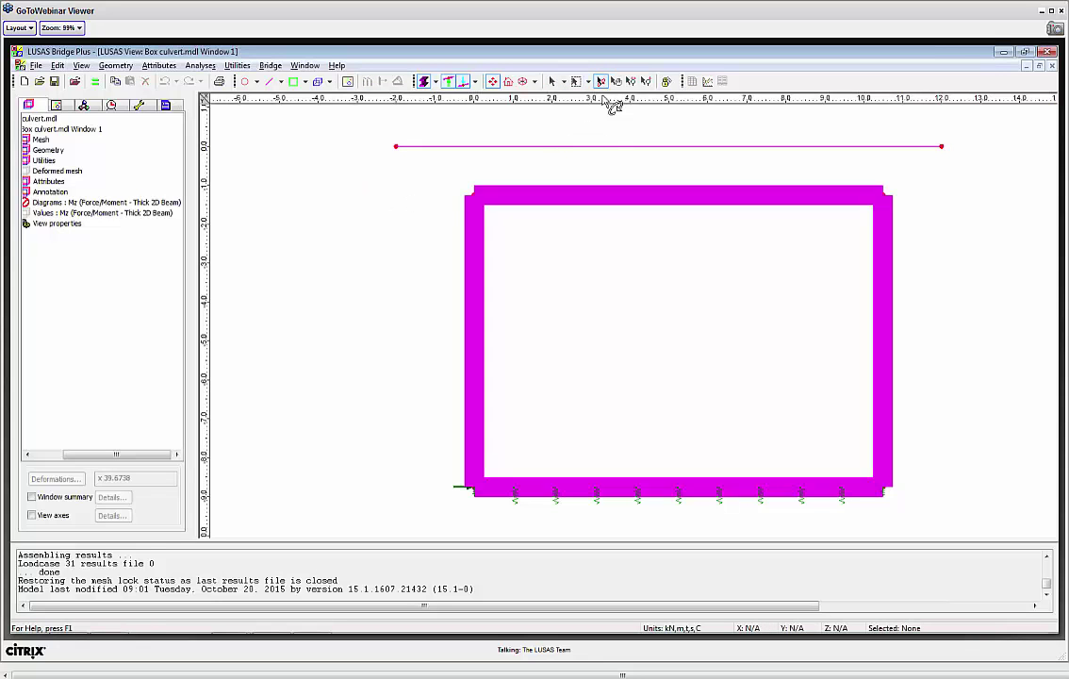
left_click_drag(525, 476, 514, 140)
left_click(493, 81)
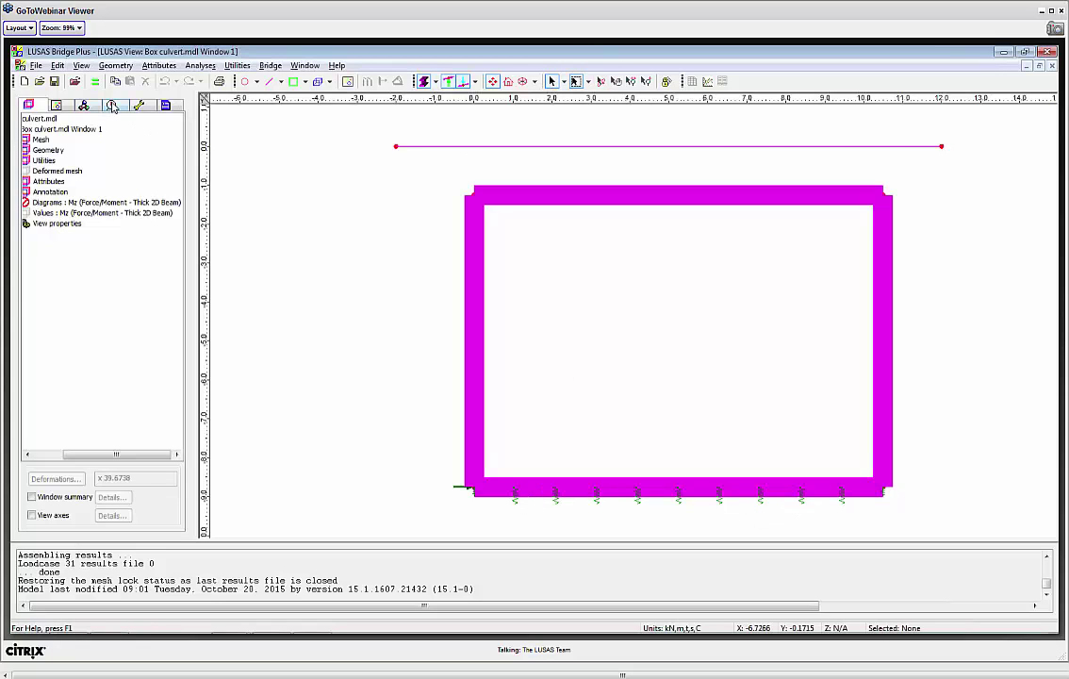
left_click(111, 104)
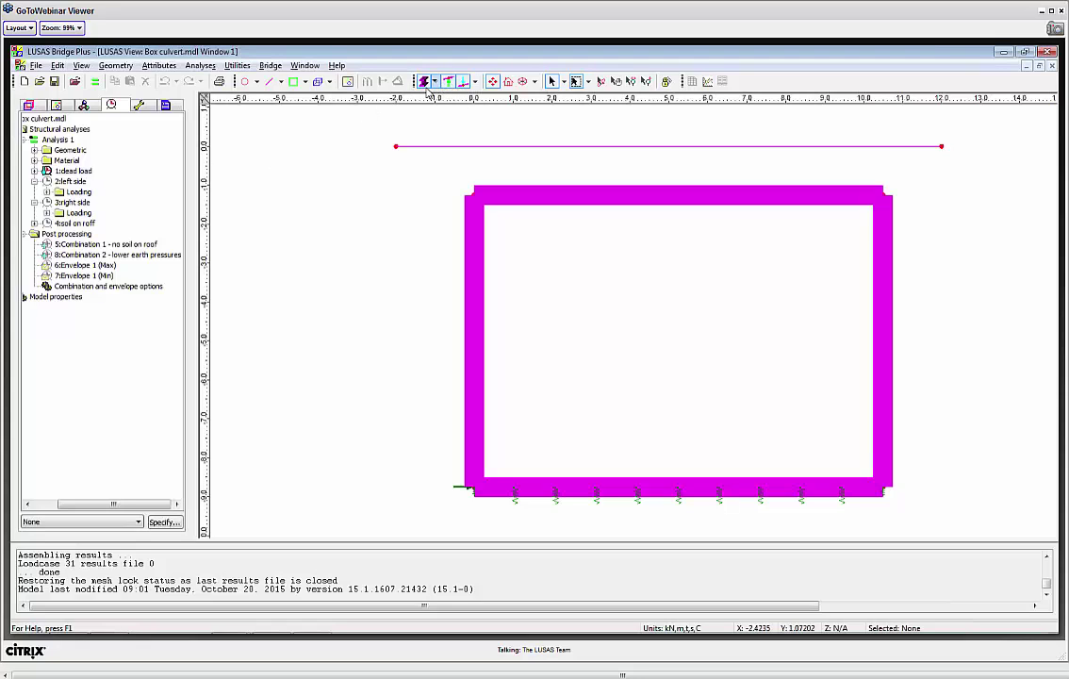
right_click(74, 182)
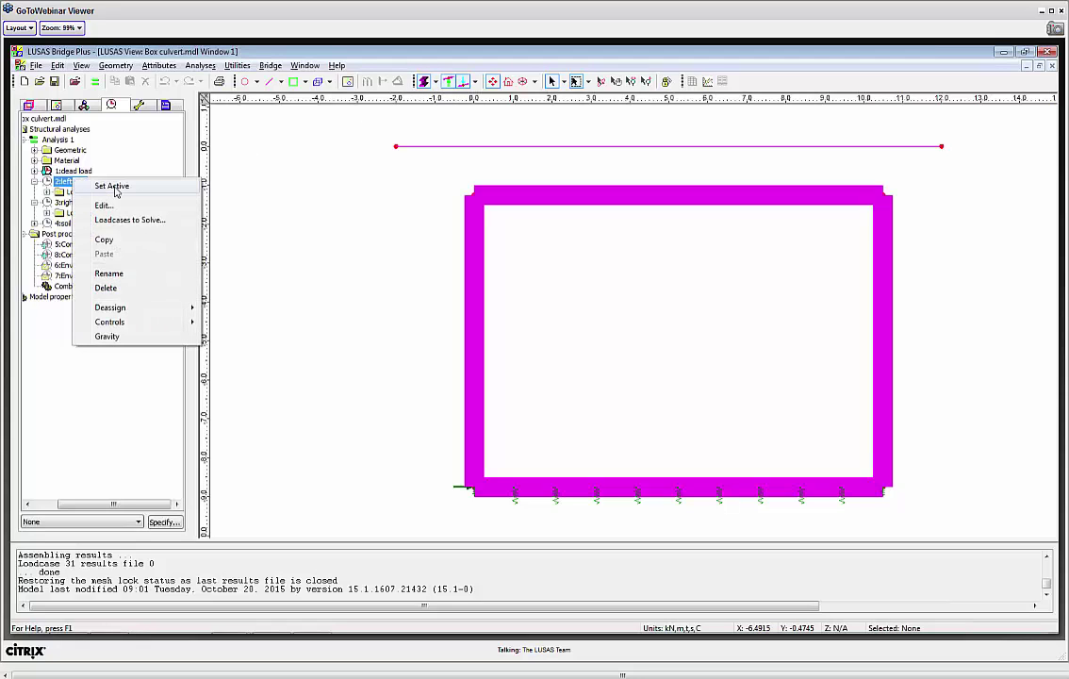
left_click(112, 186)
left_click(426, 83)
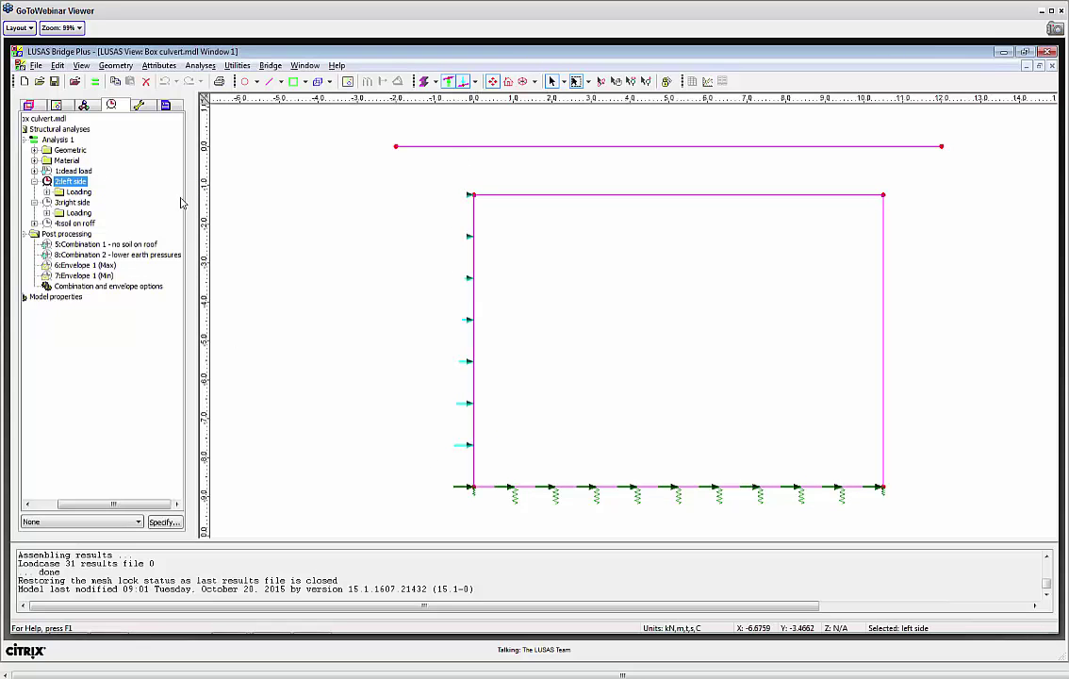
Set the right side and soil on roff loadcases active in turn to view their applied loads.
right_click(80, 202)
left_click(113, 206)
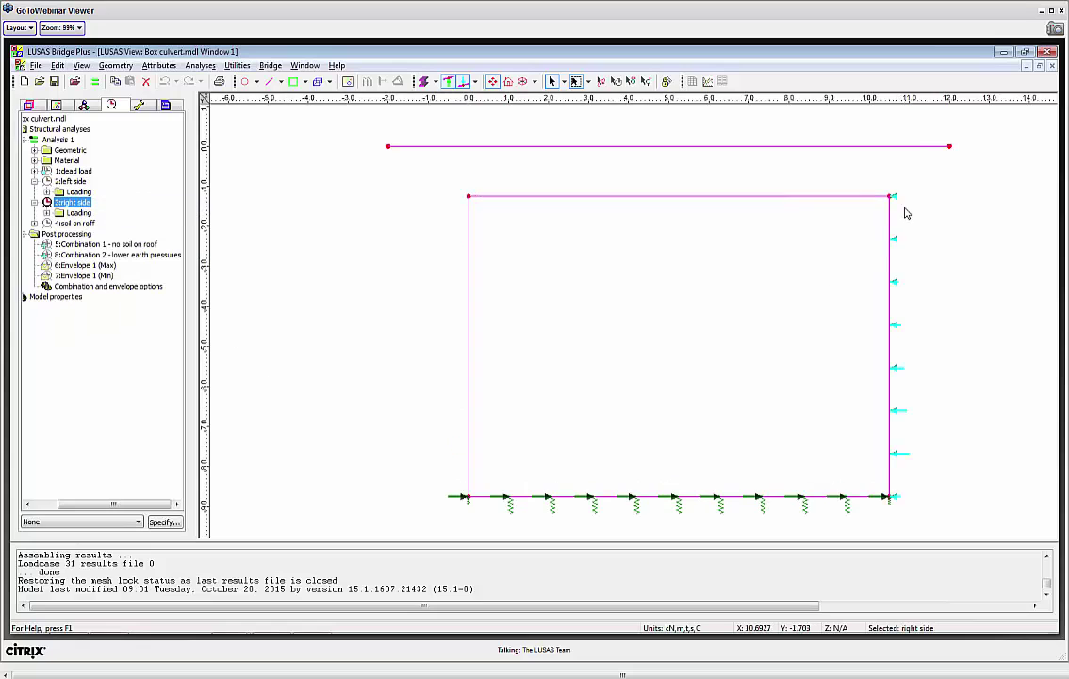
right_click(81, 223)
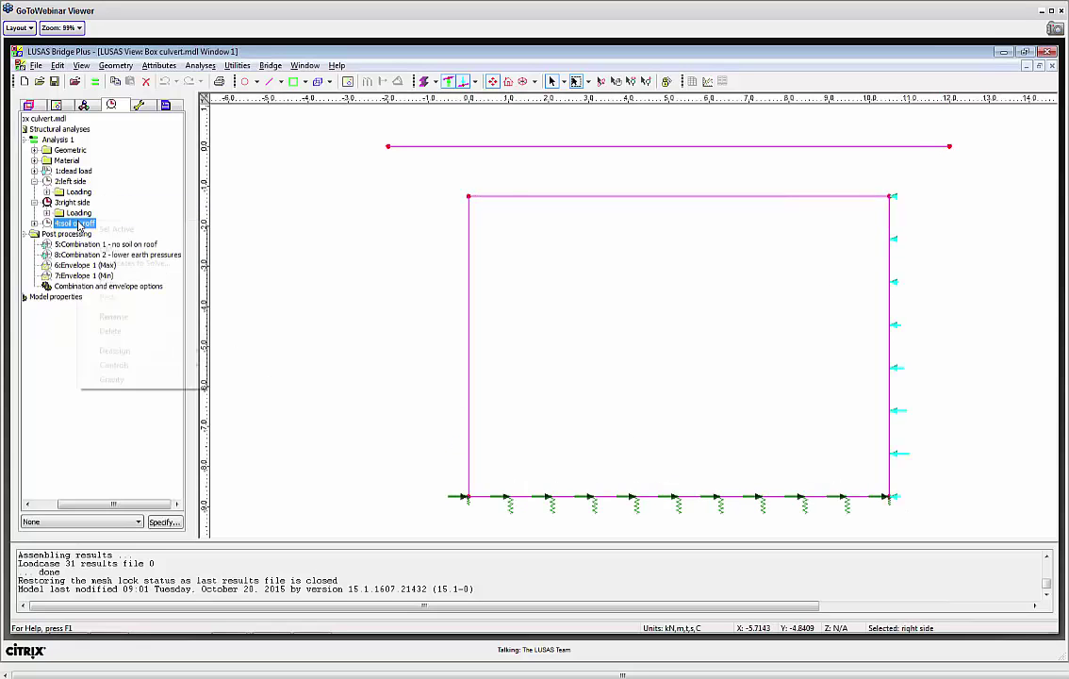
left_click(113, 227)
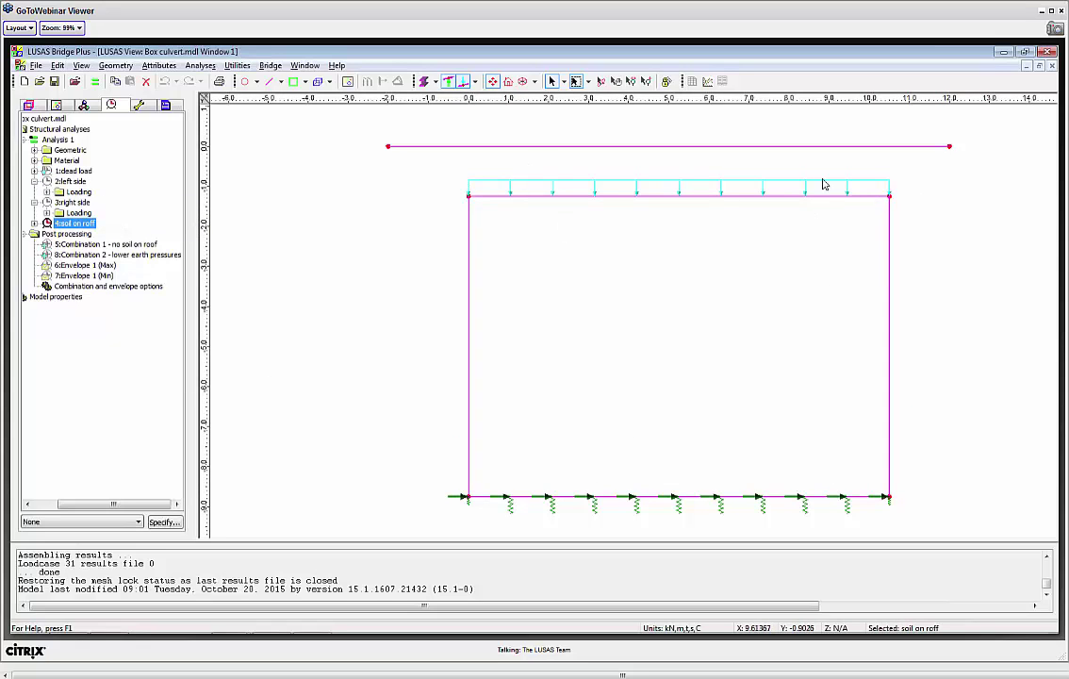
Review the loadcases and combinations included in Envelope 1, and set the dead load loadcase active.
double_click(84, 266)
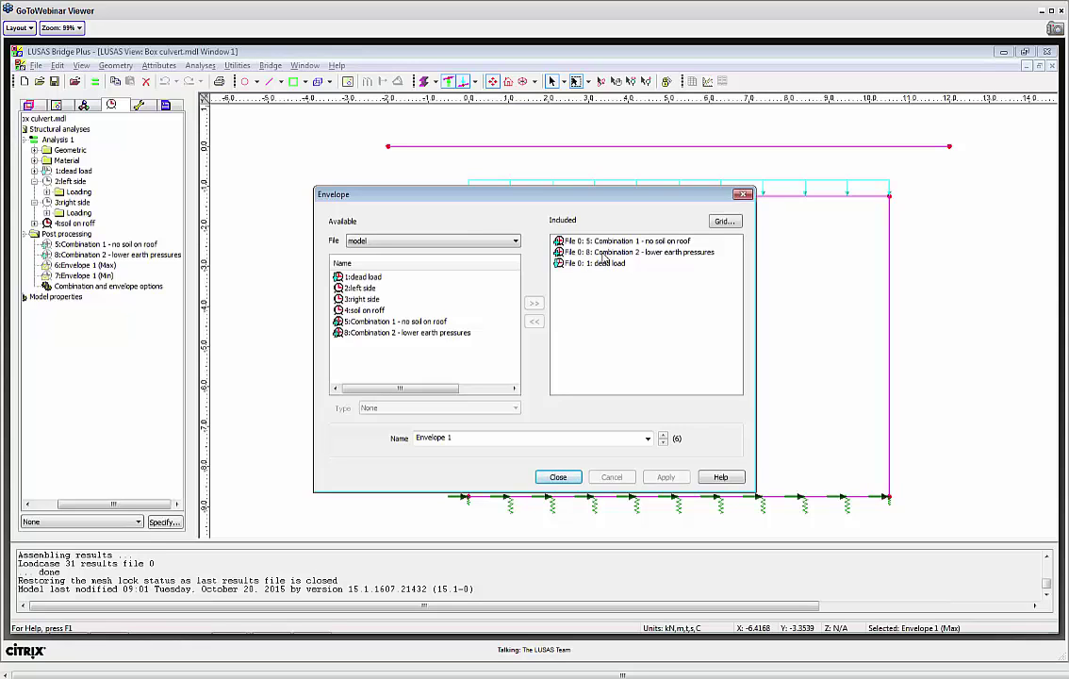
left_click(556, 476)
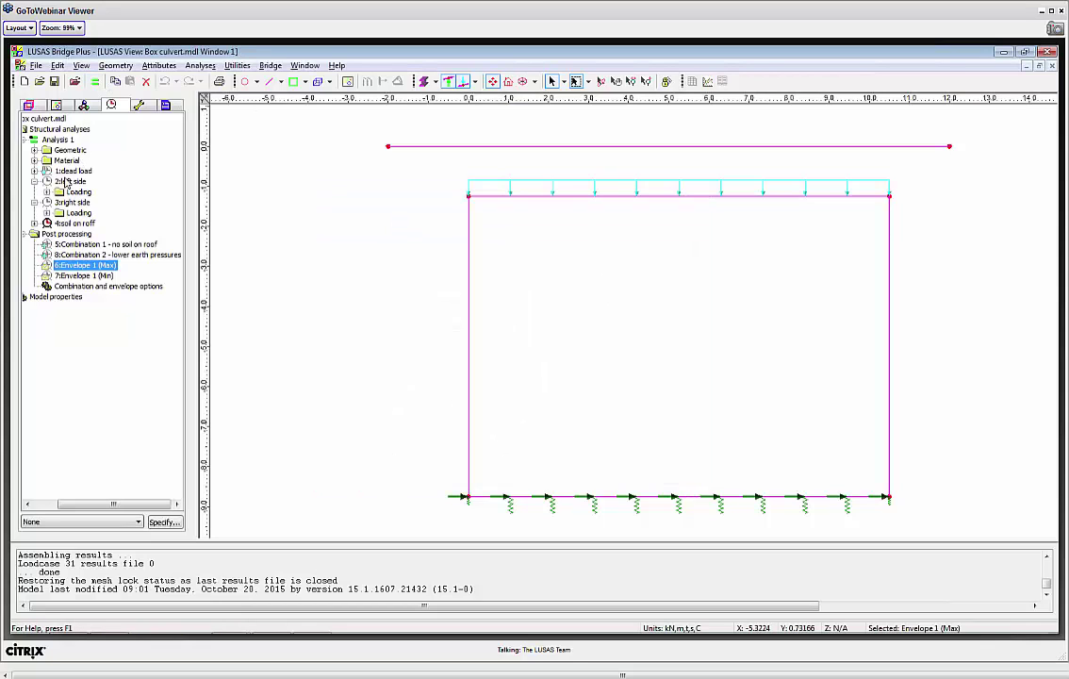
left_click(76, 171)
right_click(87, 172)
left_click(108, 181)
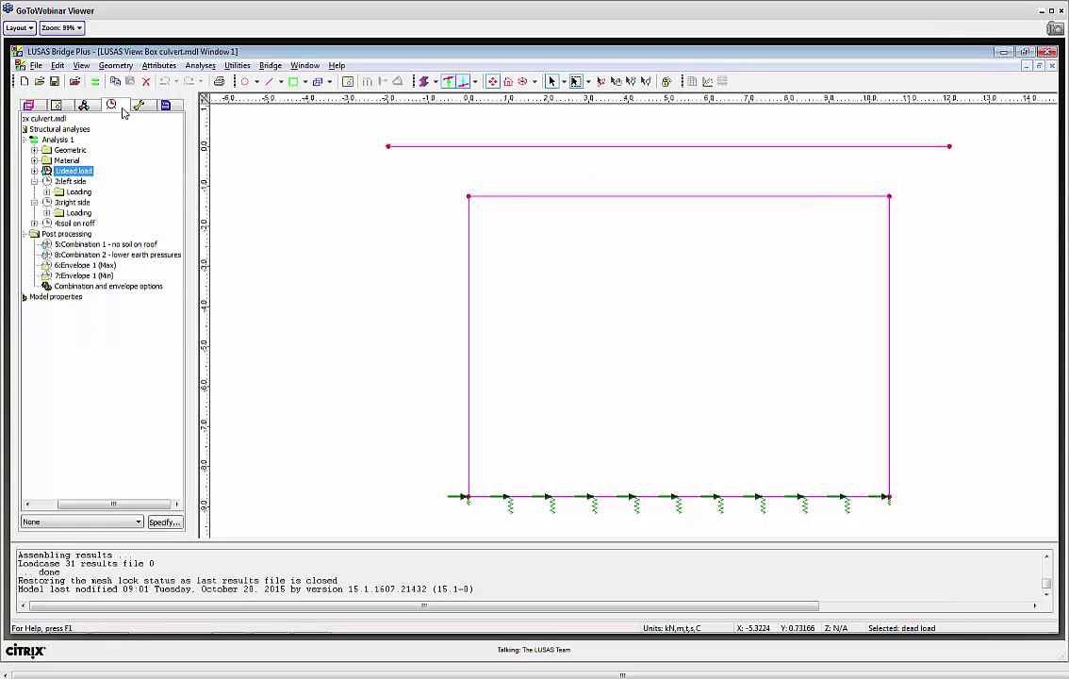
Save the model and load the existing Analysis 1 results, and set the left side loadcase active to view its moment diagram.
left_click(95, 81)
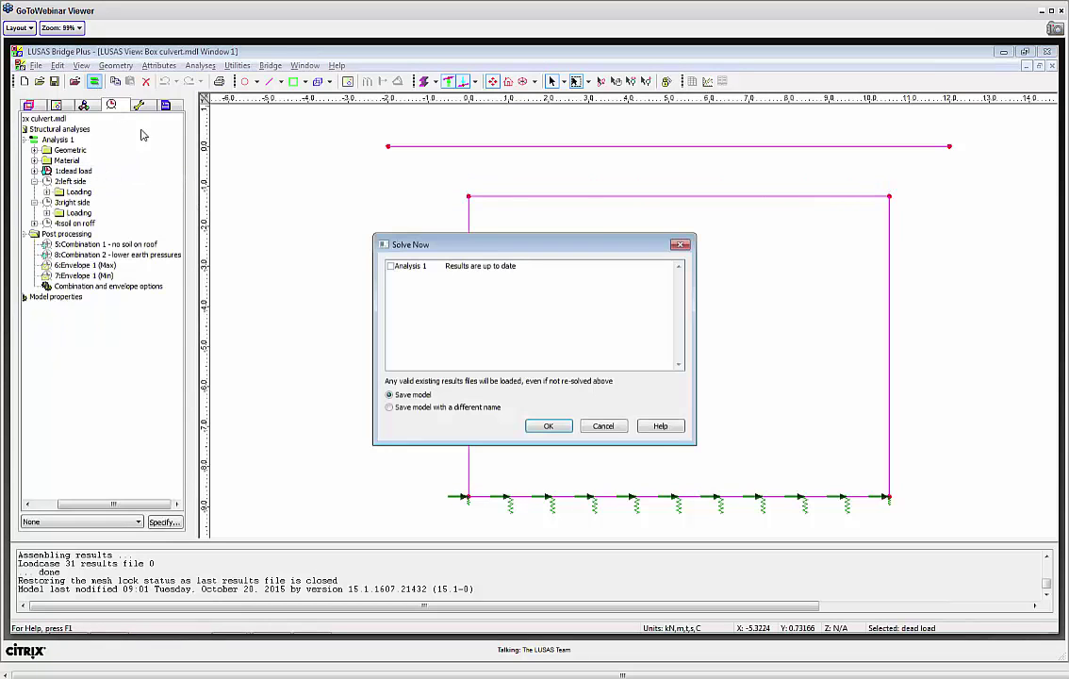
left_click(548, 426)
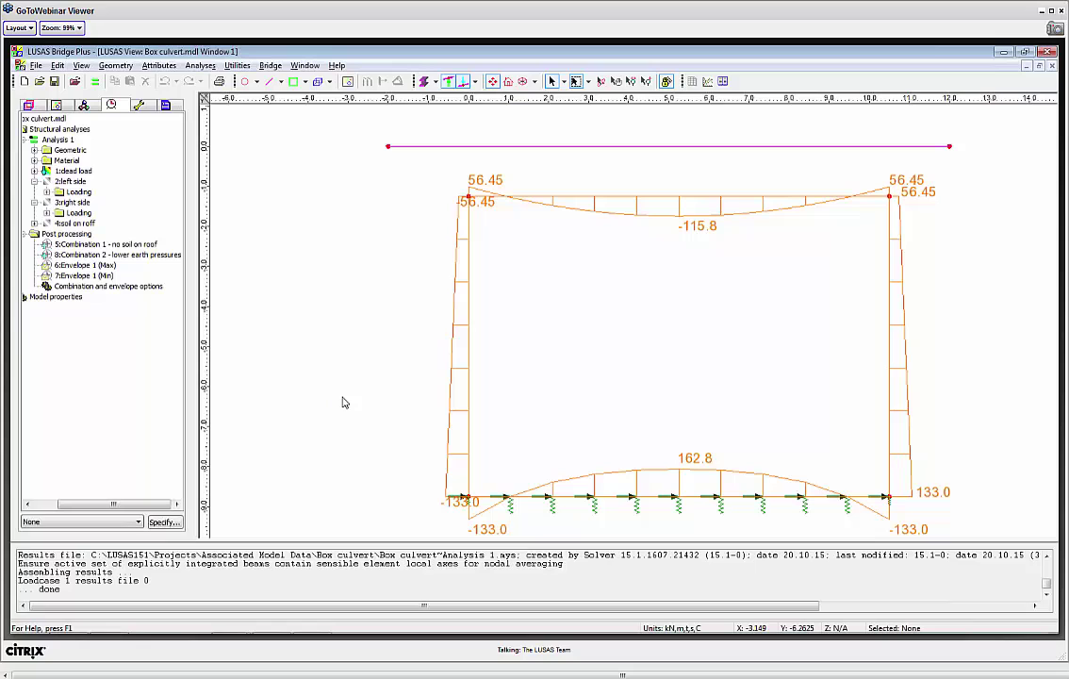
right_click(72, 181)
left_click(113, 189)
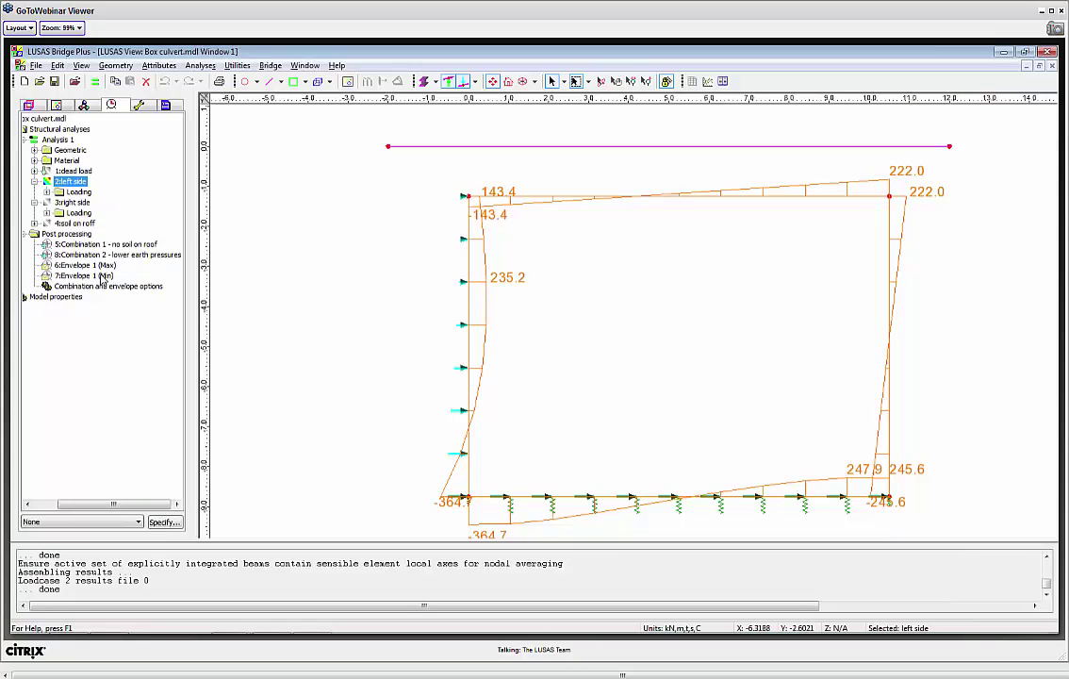
Set Envelope 1 (Max) active using the Force/Moment - Thick 2D Beam entity and the Mz component.
right_click(102, 267)
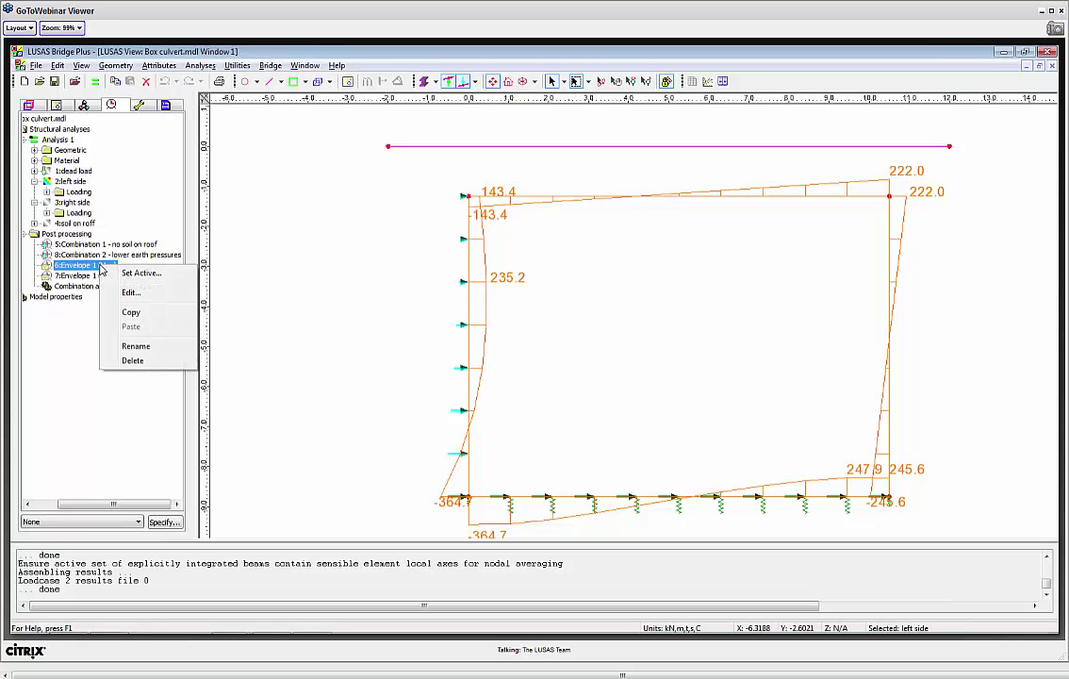
left_click(140, 274)
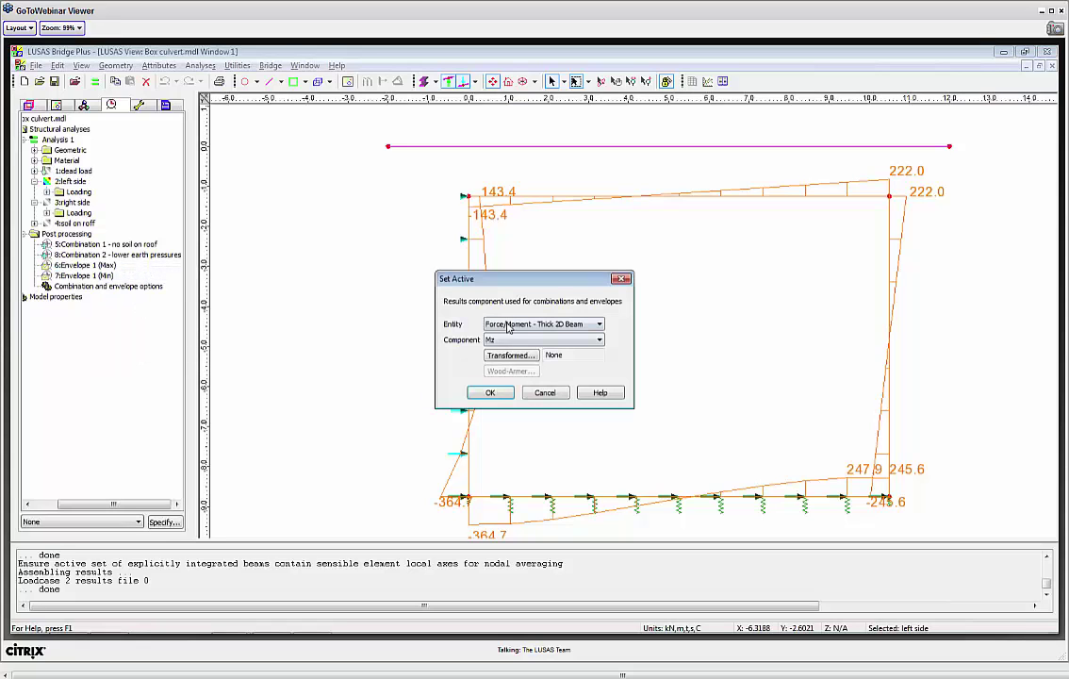
left_click(490, 392)
Set the Mz diagram to show only the maximum envelope results.
left_click(28, 105)
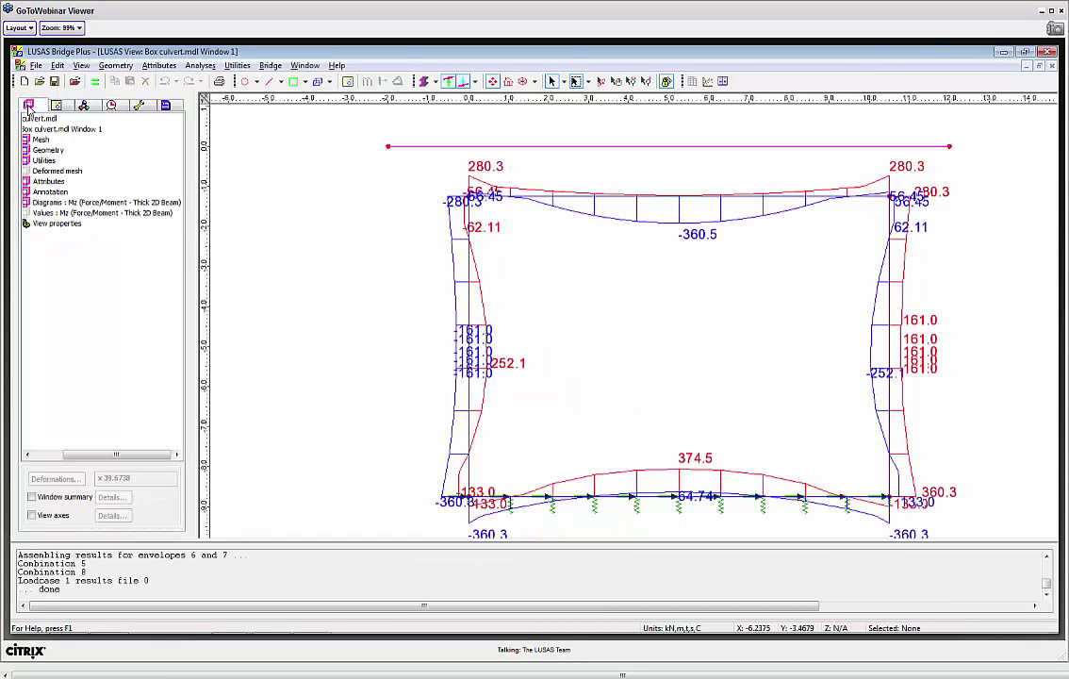
double_click(66, 203)
left_click(421, 304)
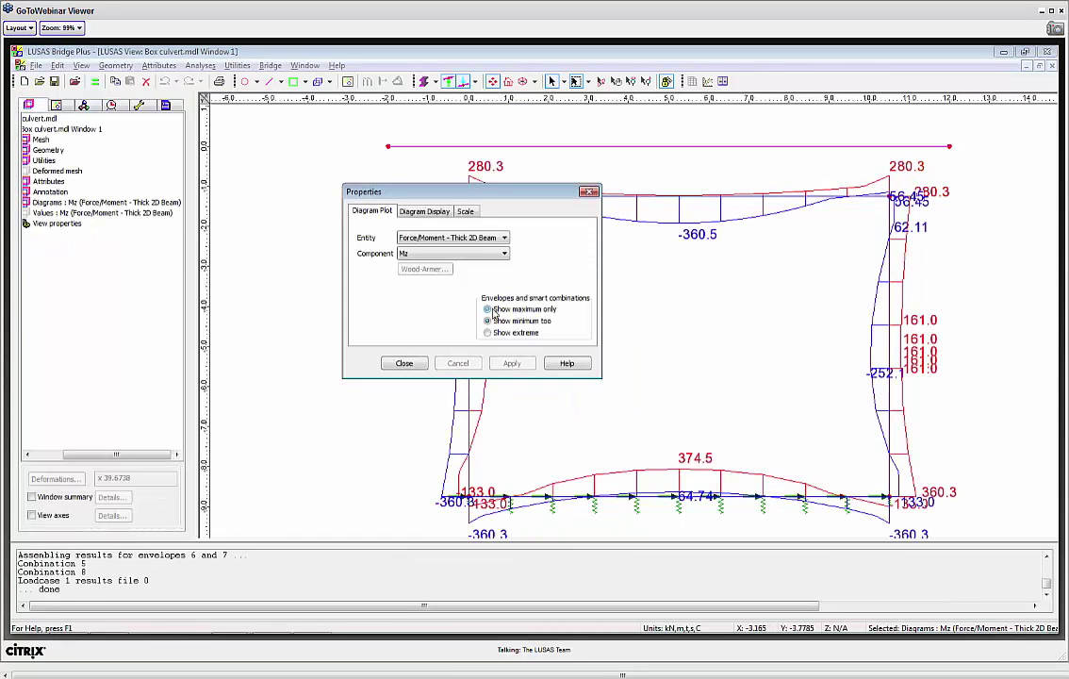
left_click(407, 364)
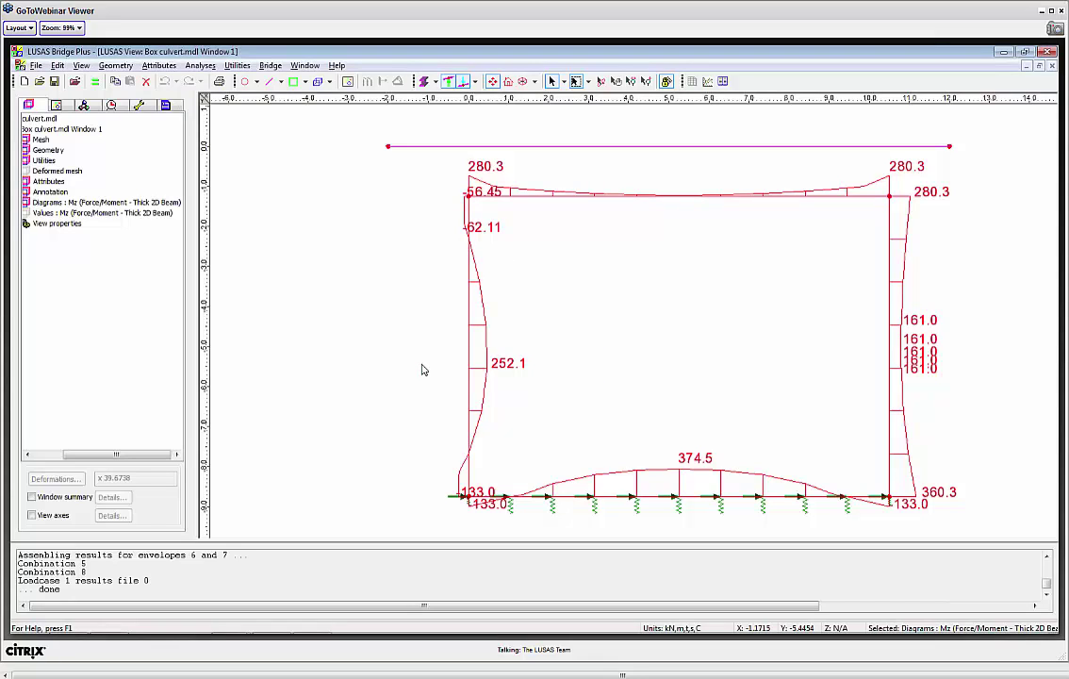
left_click(111, 105)
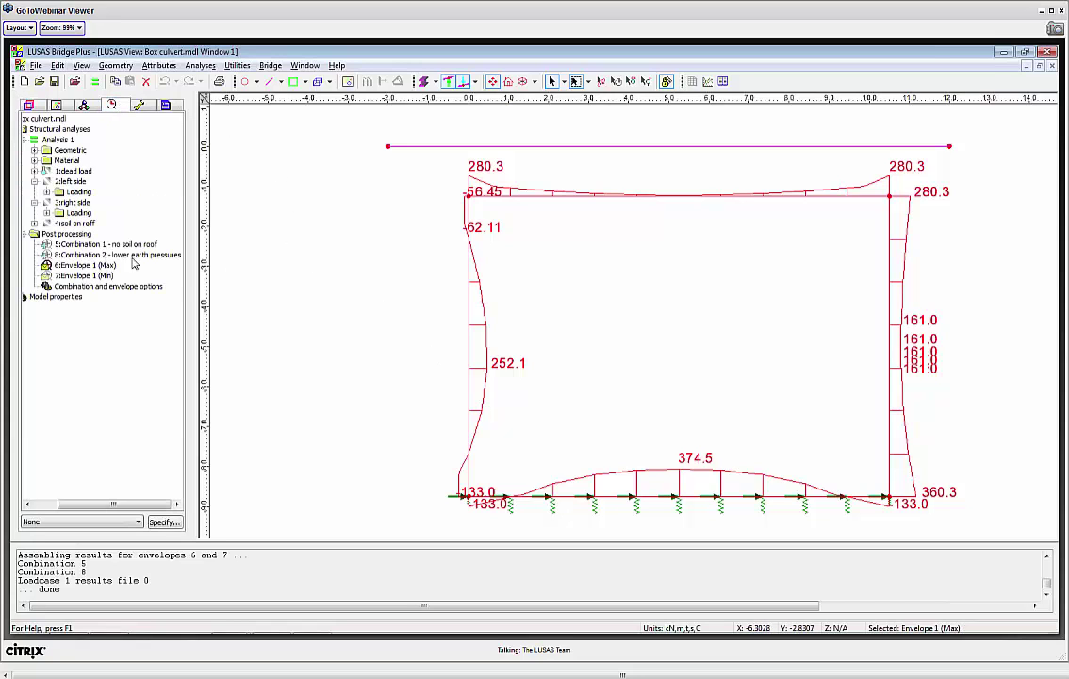
right_click(101, 276)
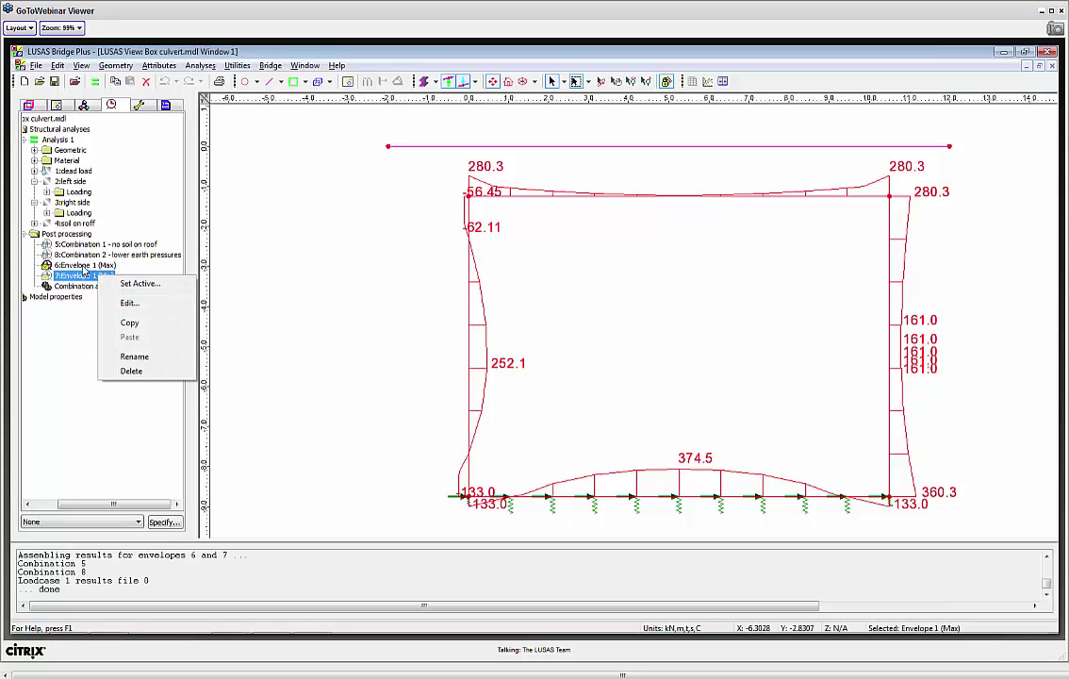
left_click(139, 284)
Set the Mz diagram to show the minimum envelope results as well as the maximum.
left_click(36, 106)
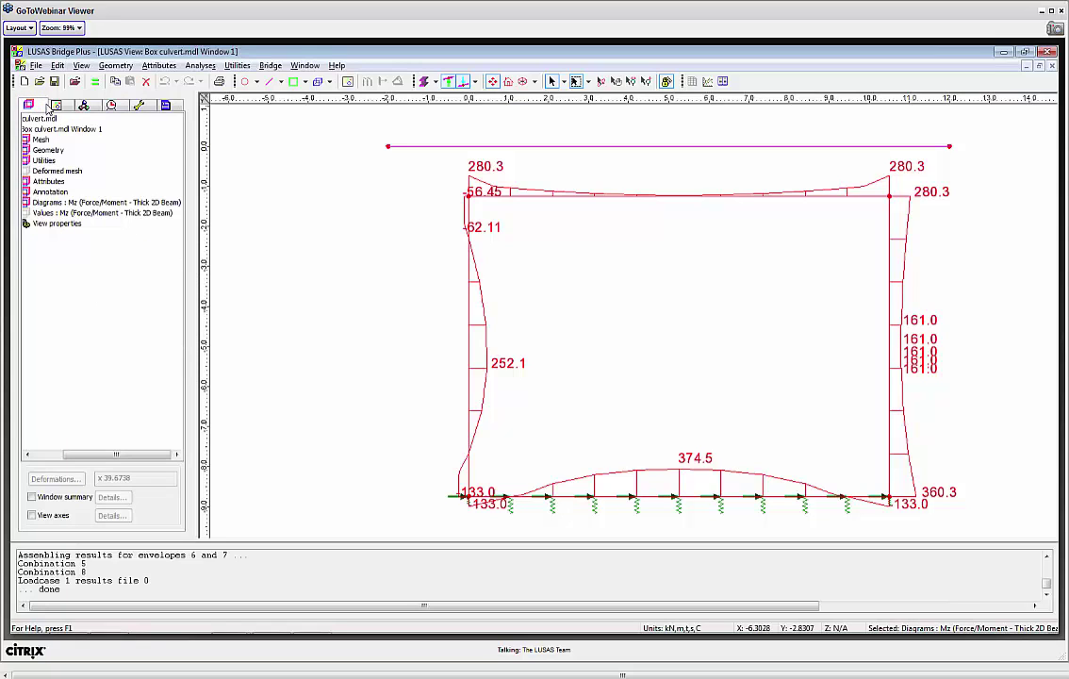
double_click(88, 206)
left_click_drag(375, 172, 343, 186)
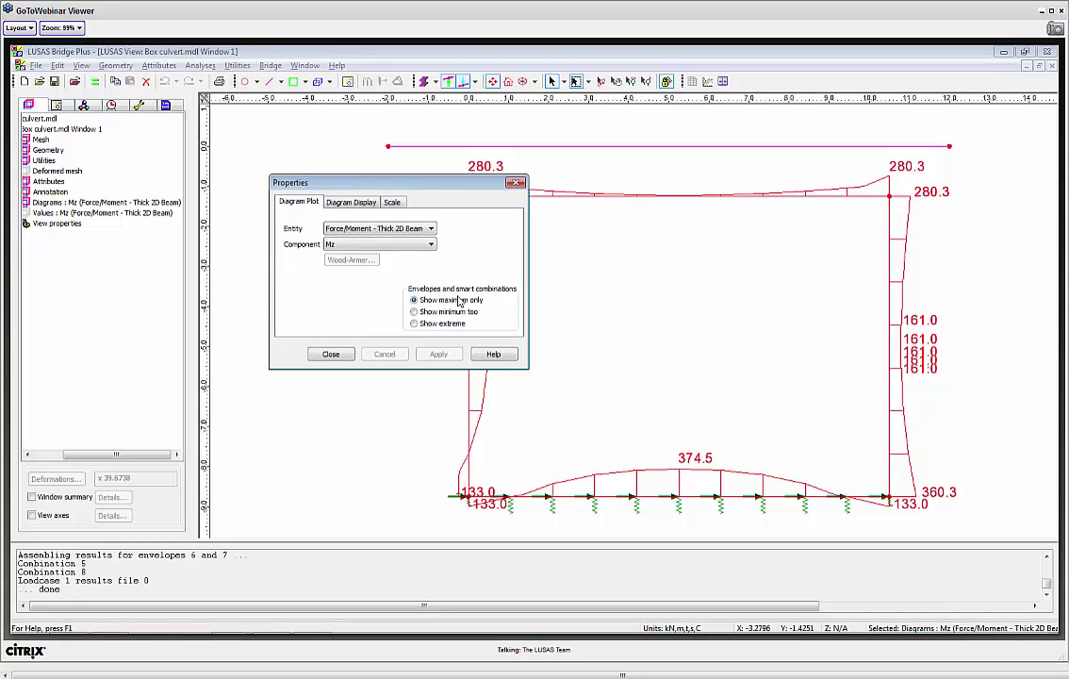
left_click(415, 314)
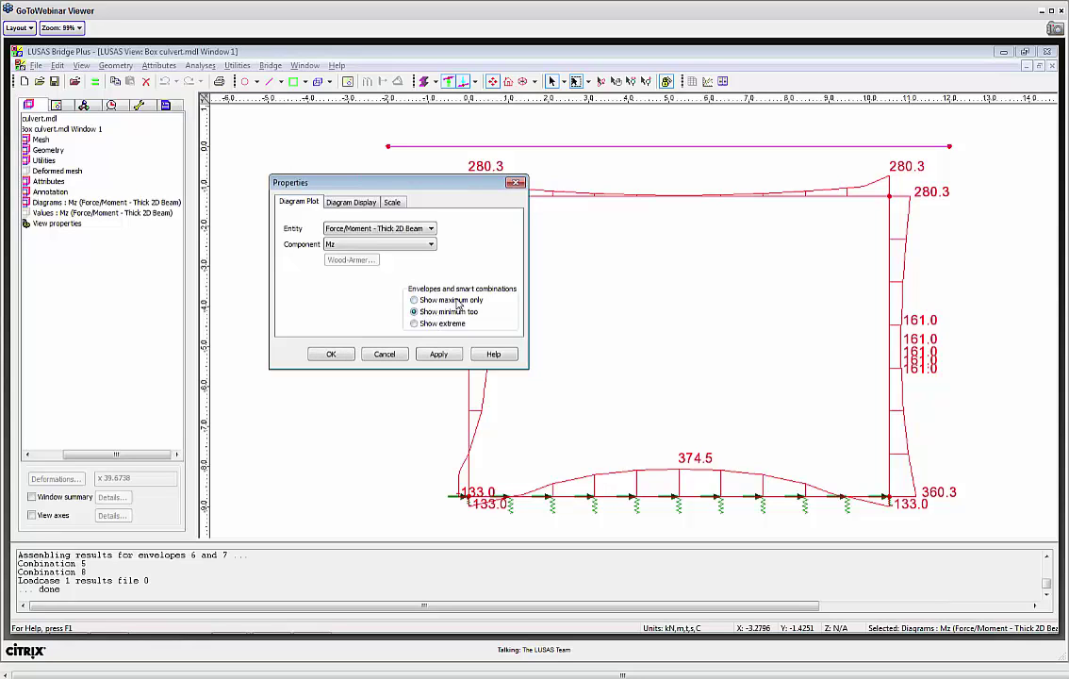
left_click(332, 354)
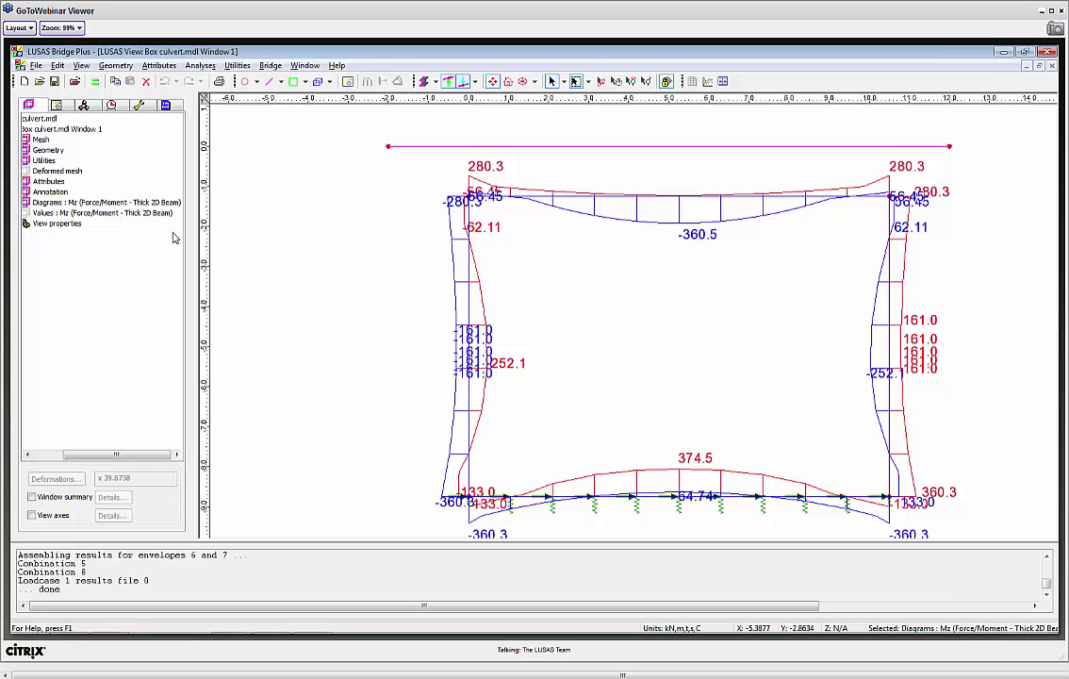
Apply the Show extreme option to the Mz diagram for comparison, and restore the Show minimum too option.
double_click(116, 203)
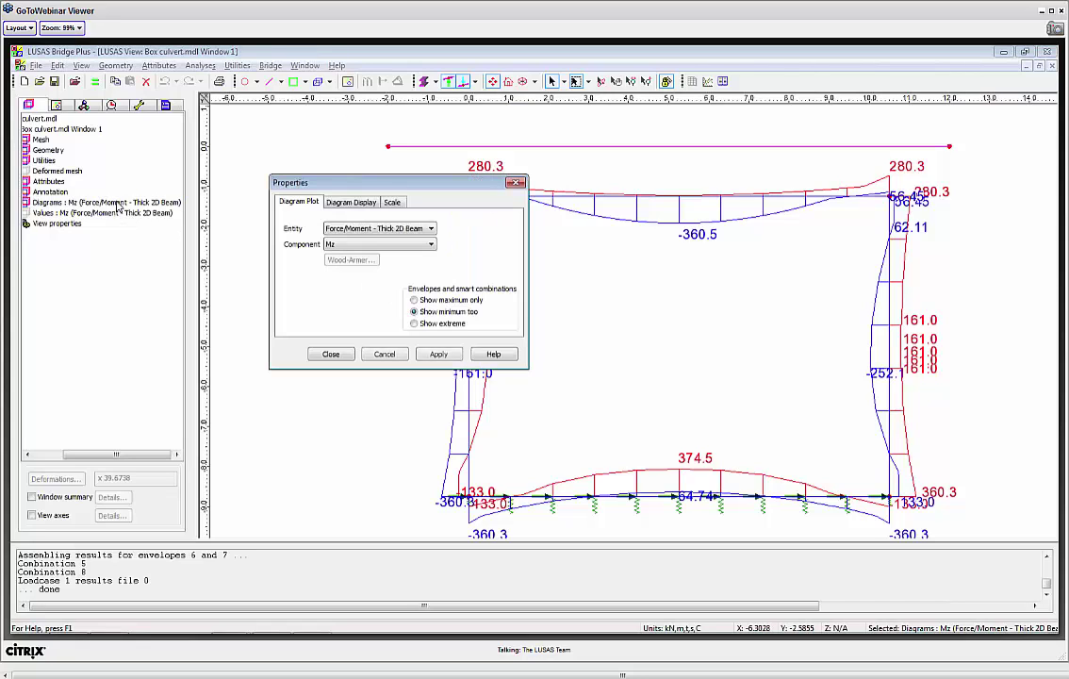
left_click(414, 324)
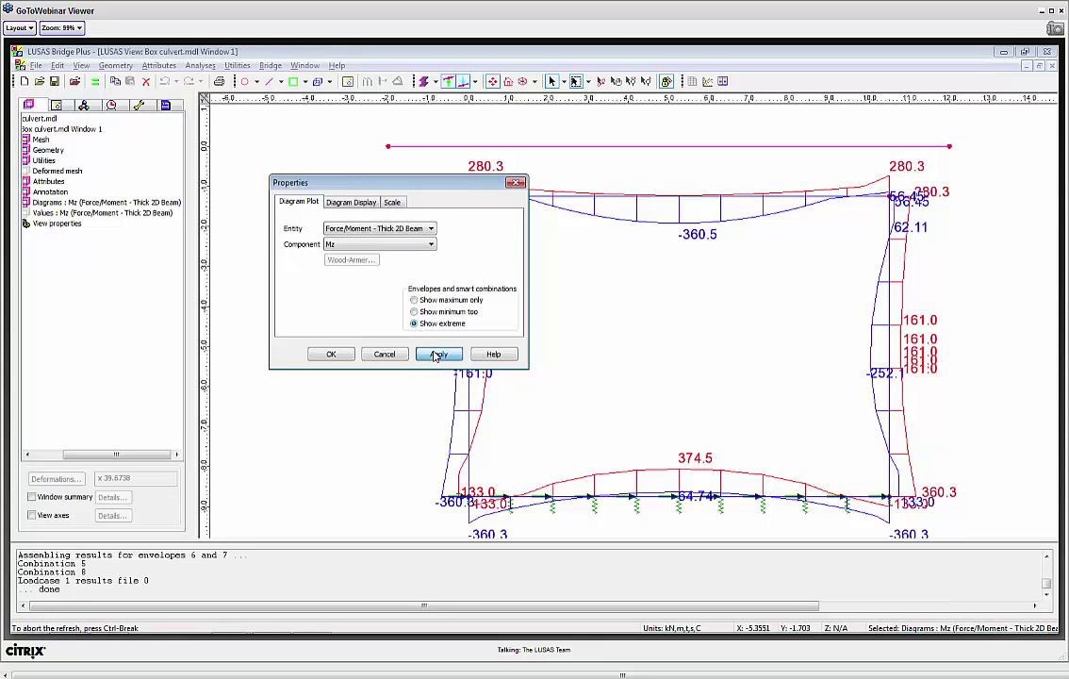
left_click(438, 354)
left_click_drag(400, 194, 345, 155)
left_click(360, 274)
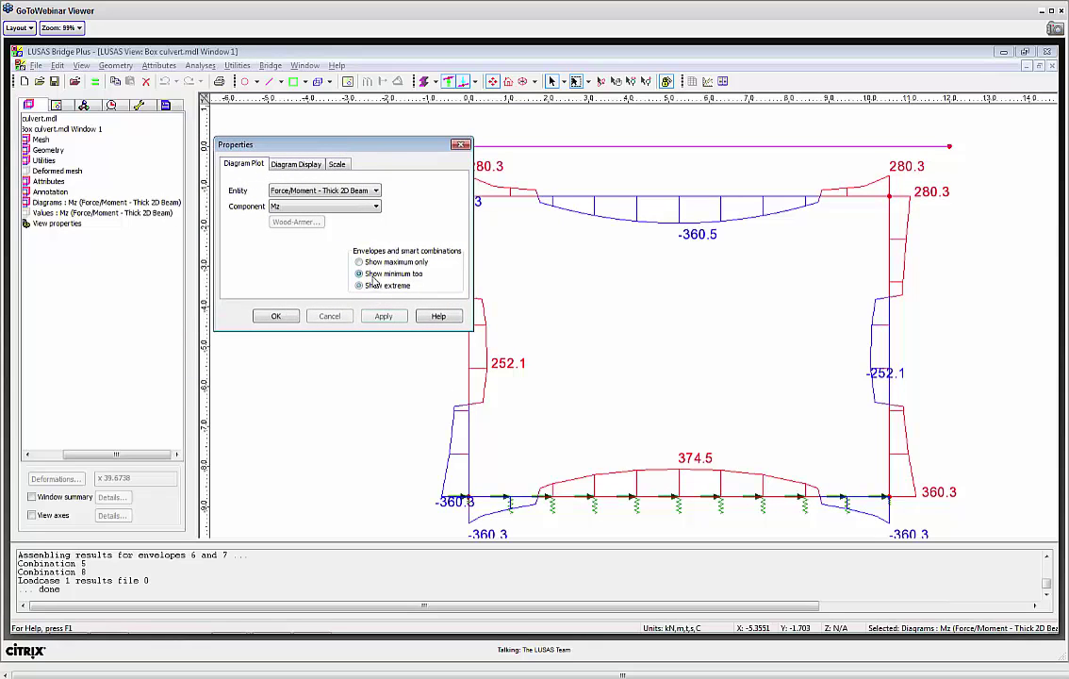
left_click(386, 316)
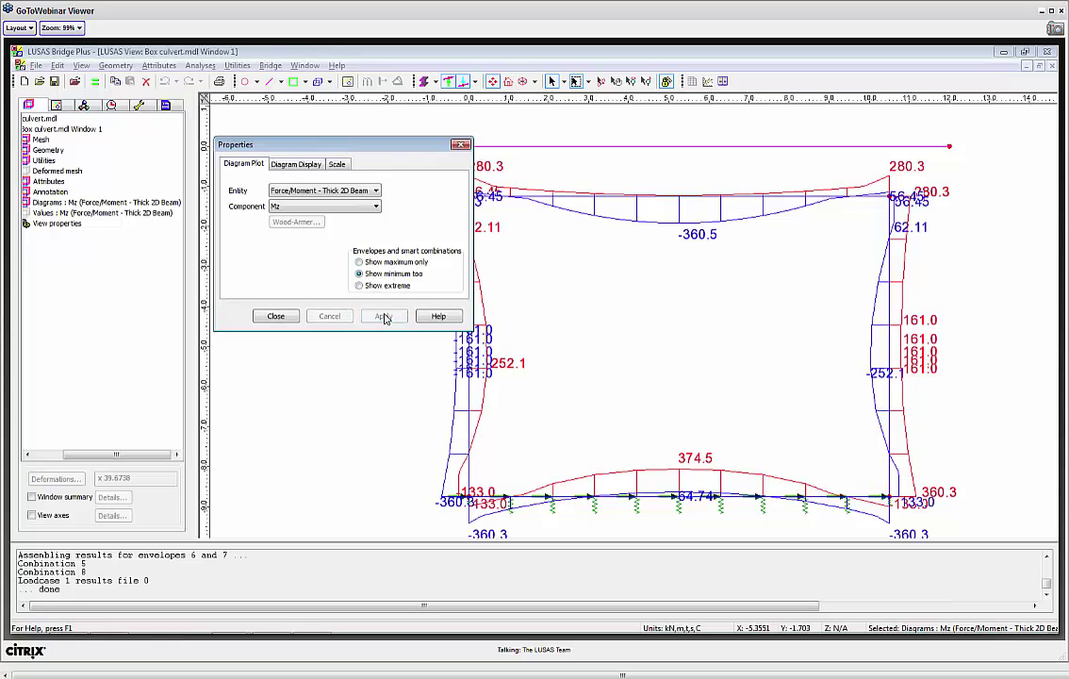
left_click(275, 316)
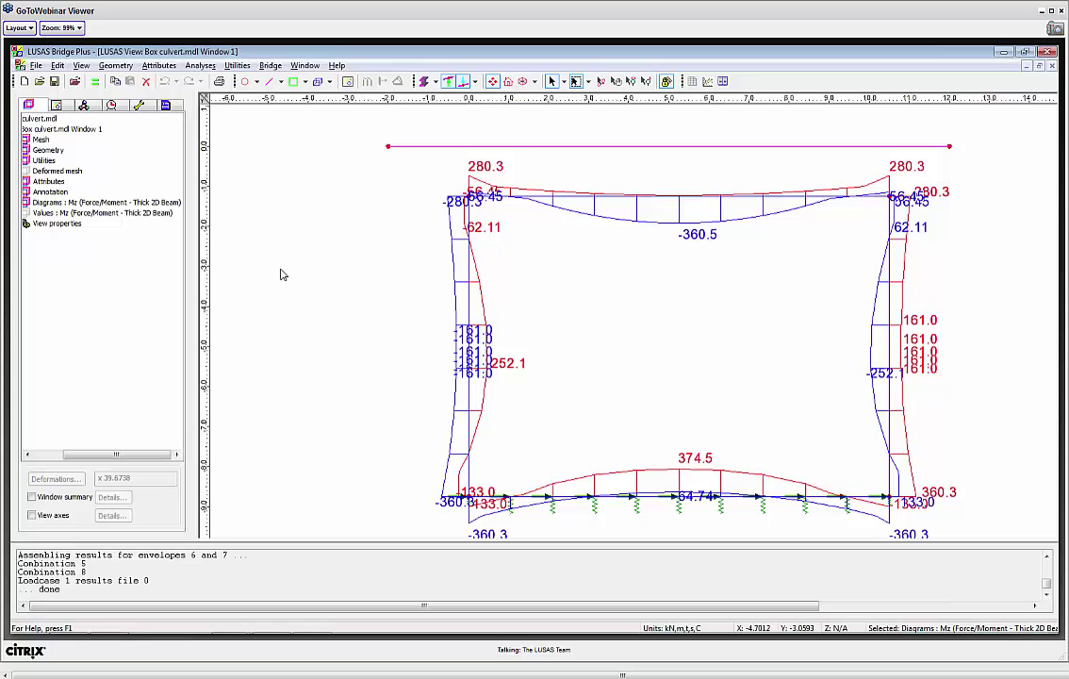
Turn on the fleshed cross-sections and set the Thick beam line mesh's rigid zone to Beam / column connection, same at both line ends.
left_click(422, 81)
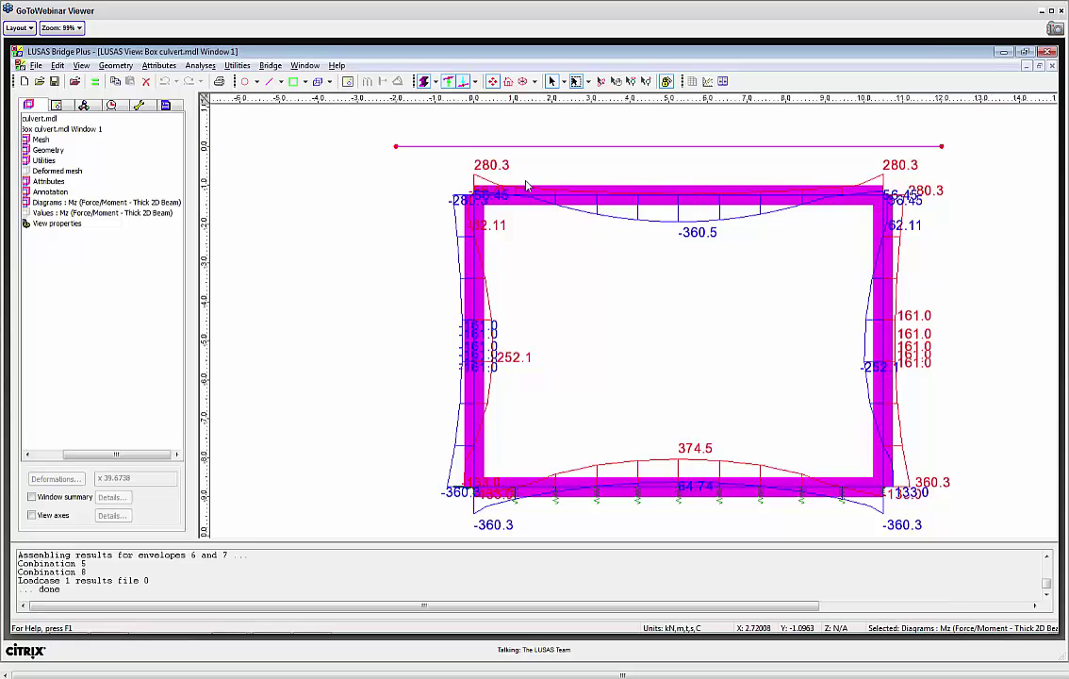
left_click(85, 105)
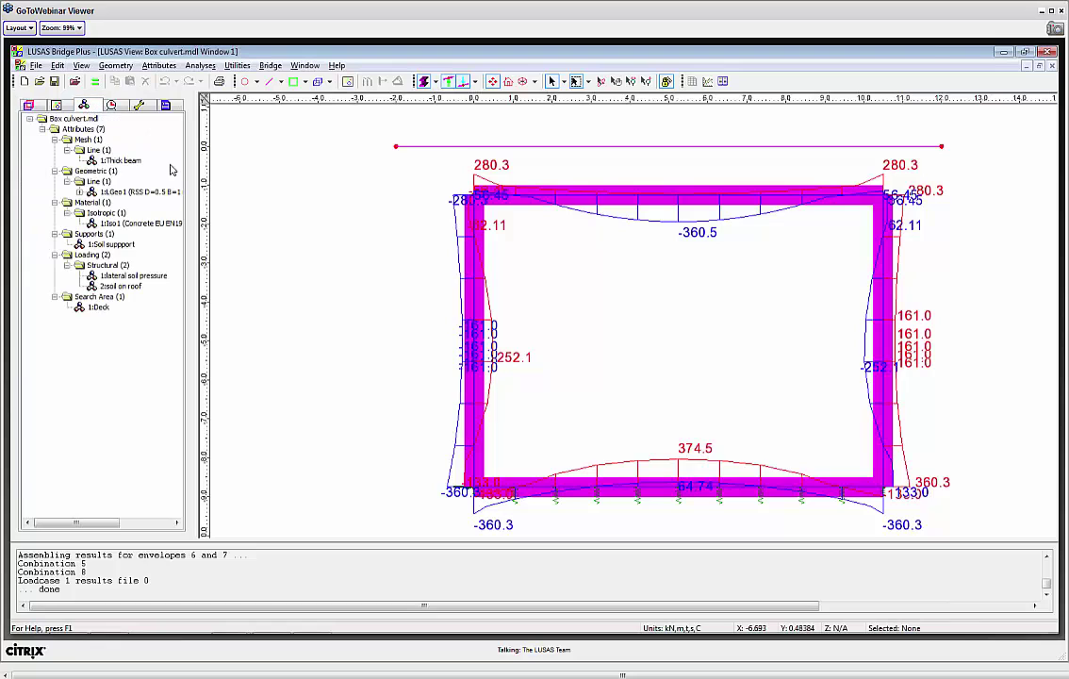
double_click(120, 162)
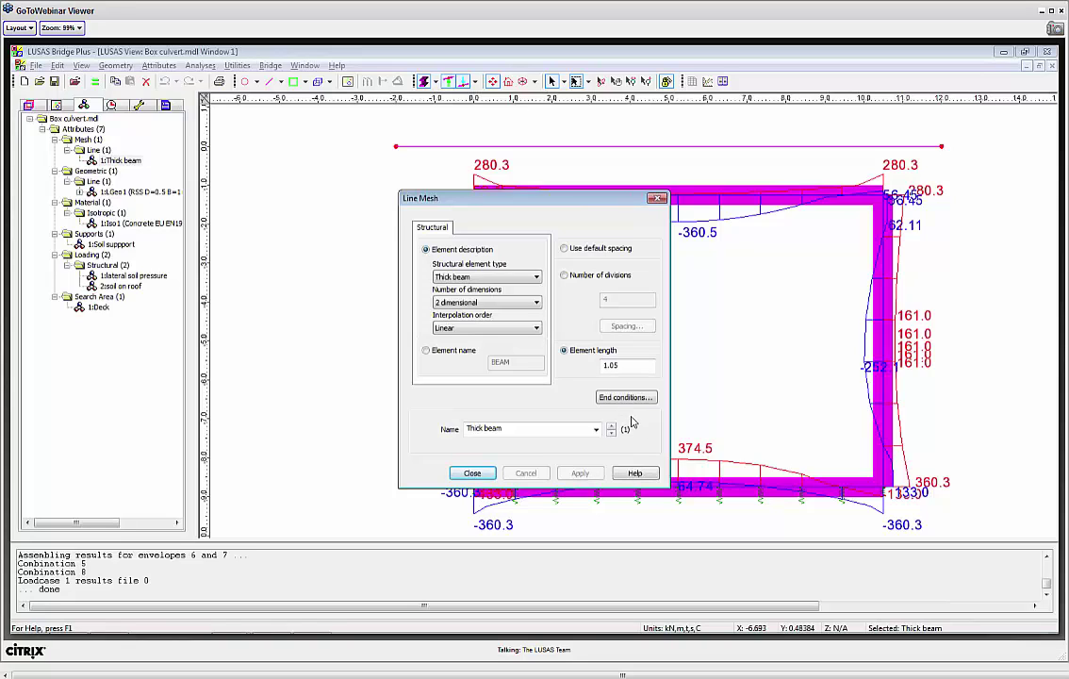
left_click(624, 398)
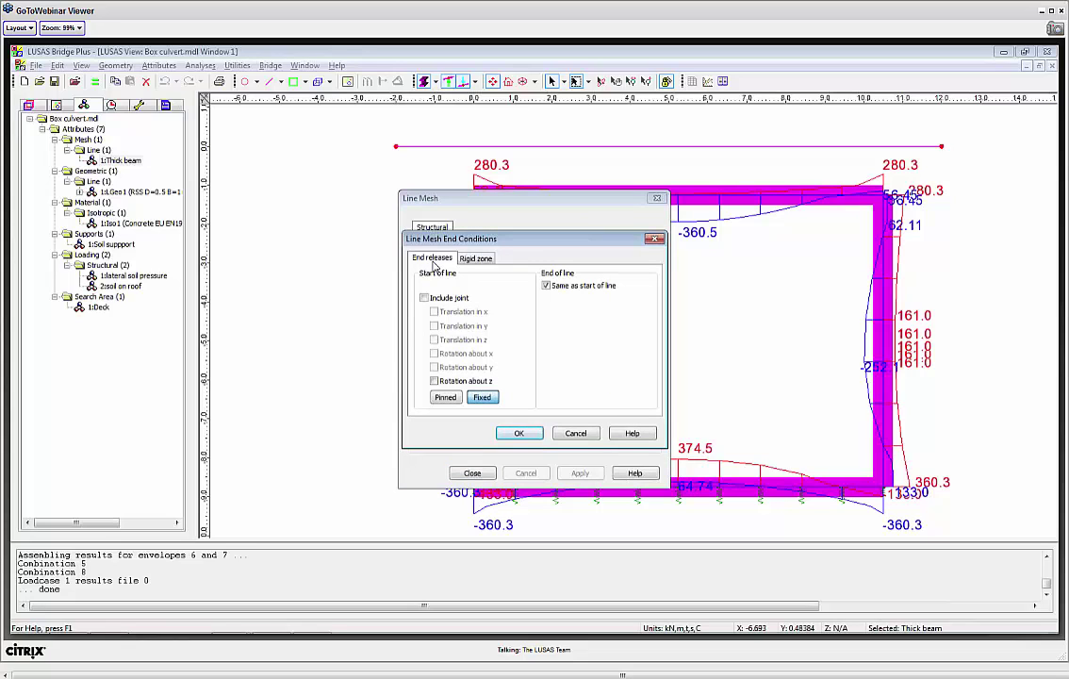
left_click(479, 261)
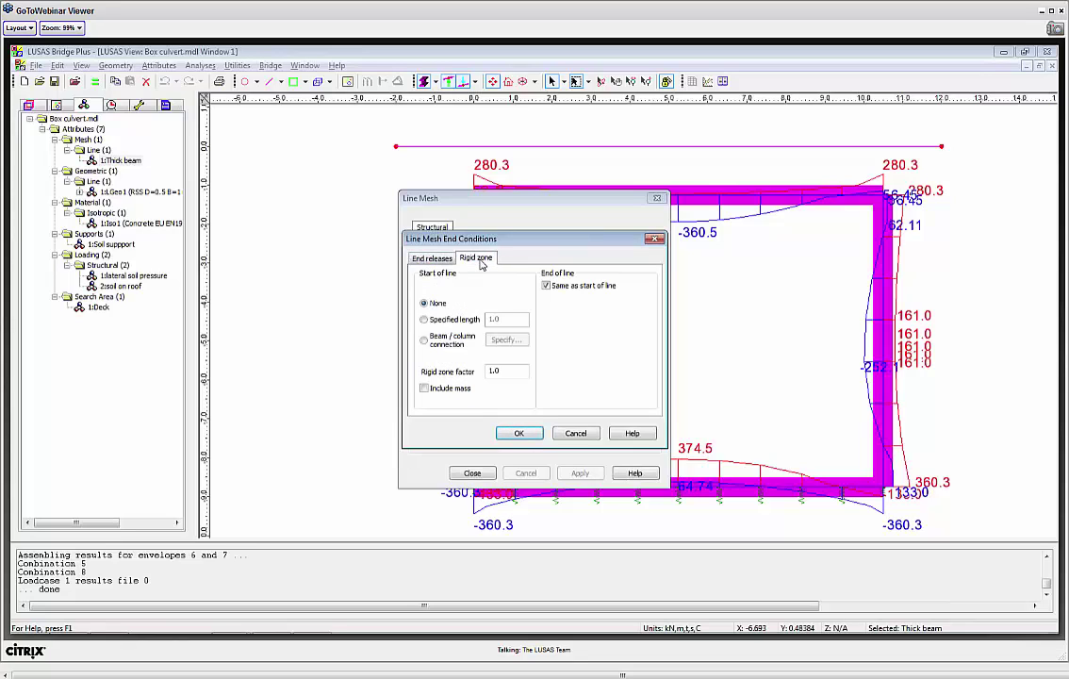
left_click(434, 322)
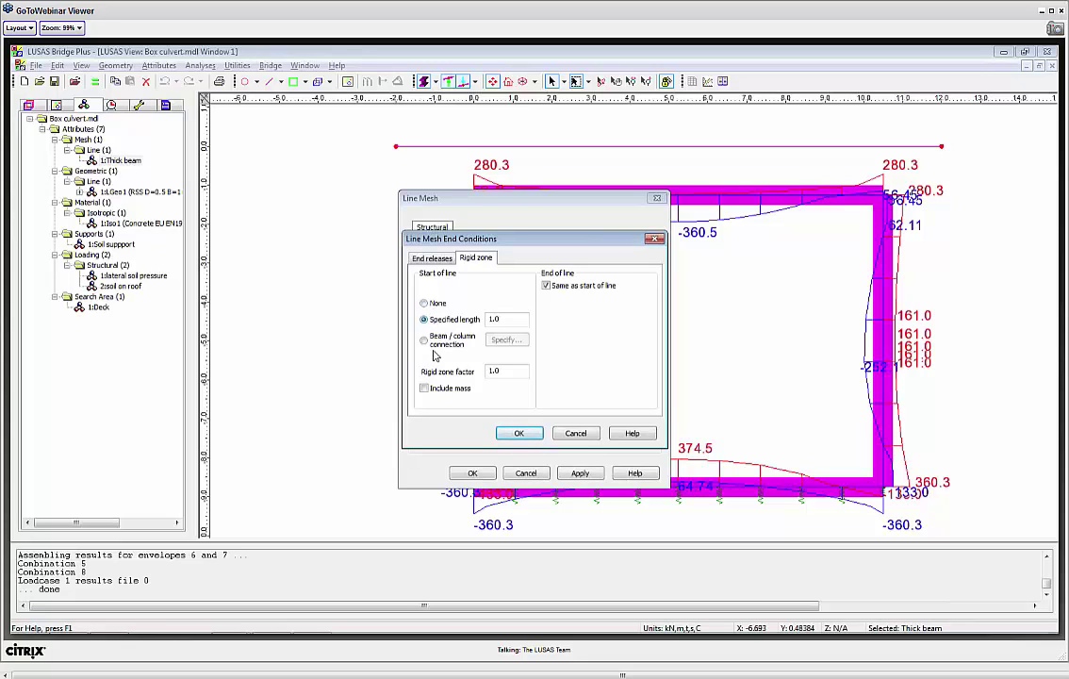
left_click(426, 342)
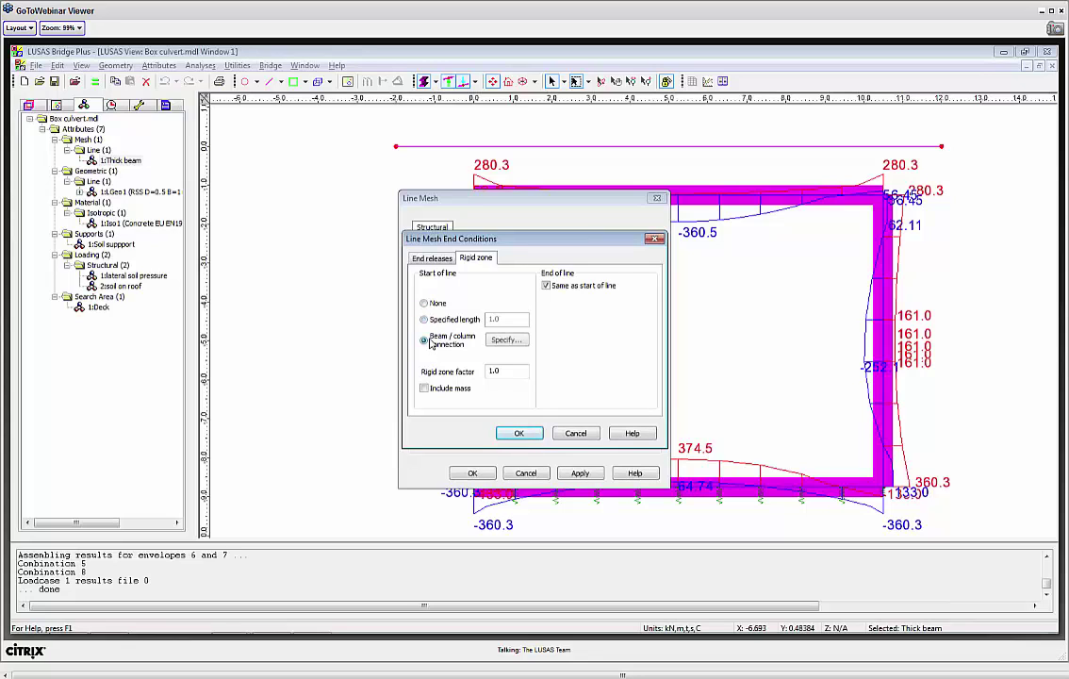
left_click(510, 340)
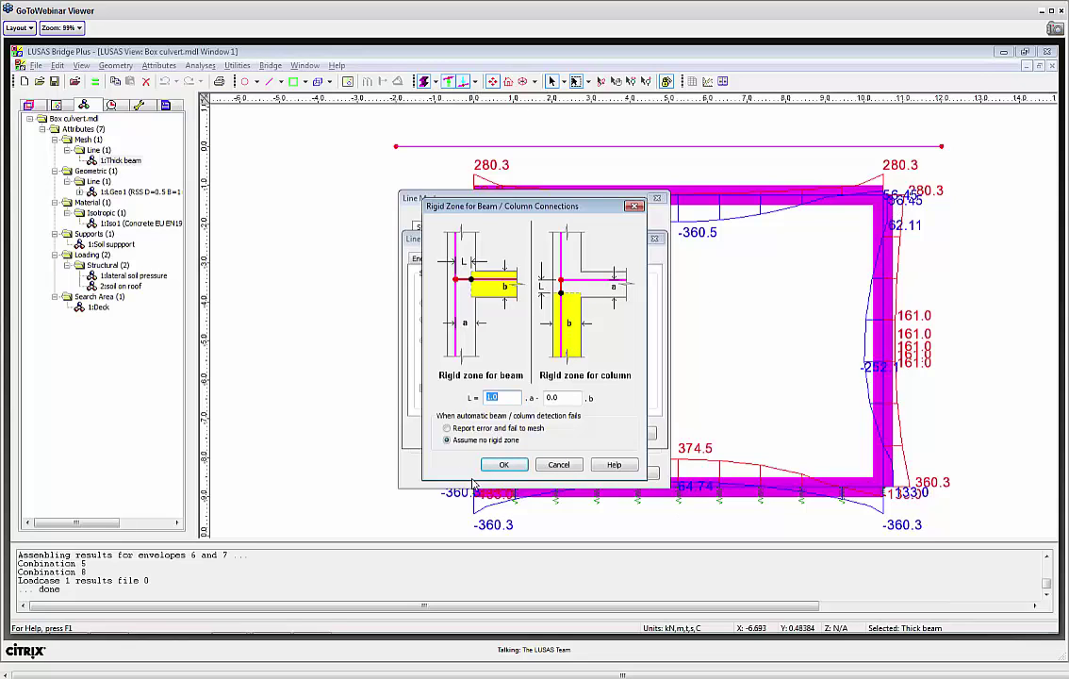
left_click(502, 465)
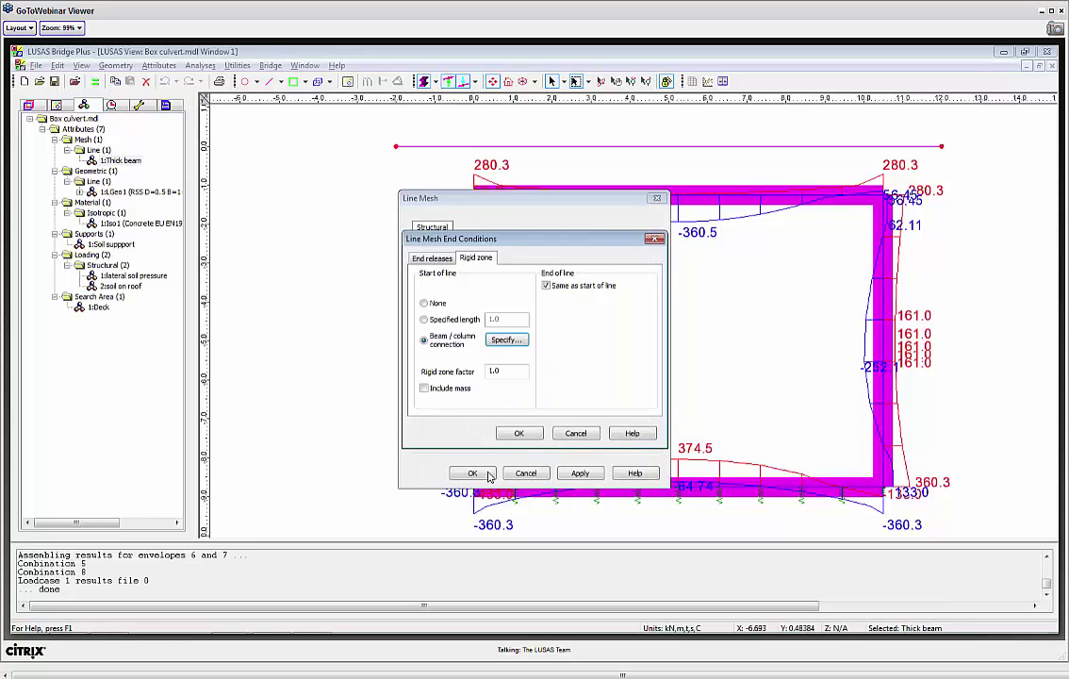
left_click(516, 432)
left_click(475, 472)
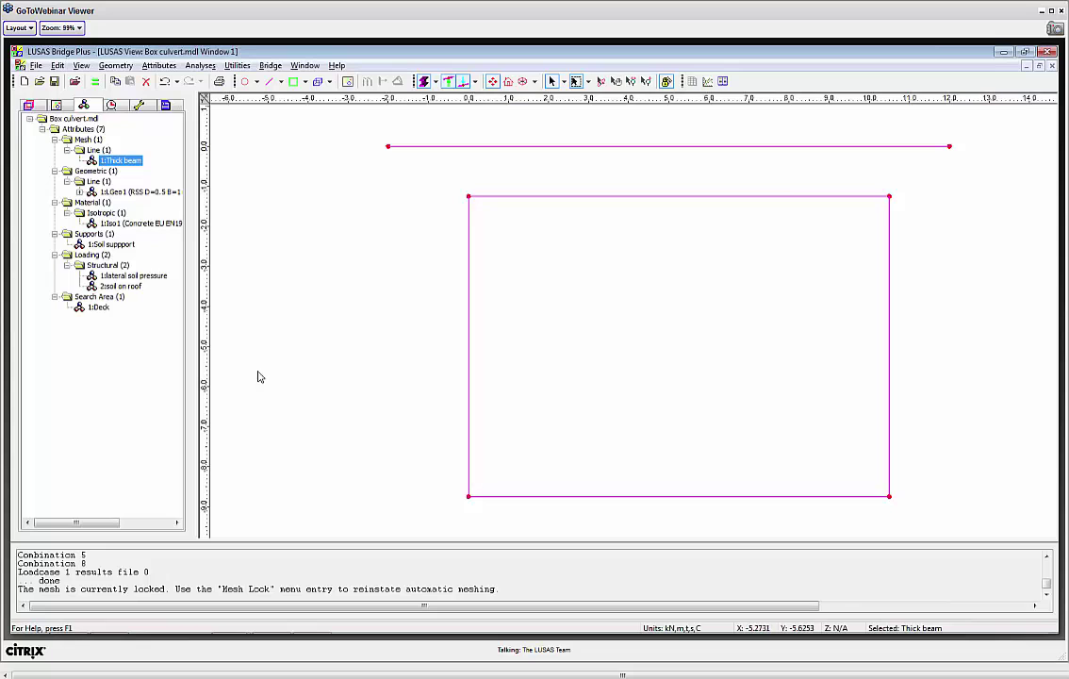
Save the model and solve Analysis 1 again to view the envelope moments with rigid zones.
left_click(94, 81)
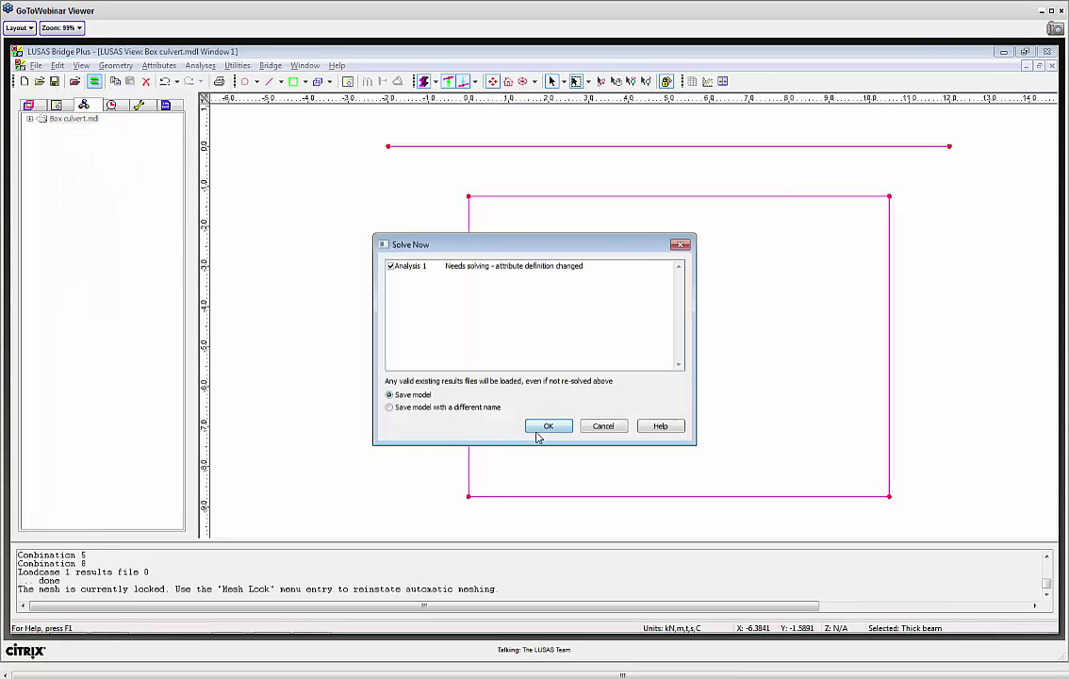
left_click(544, 429)
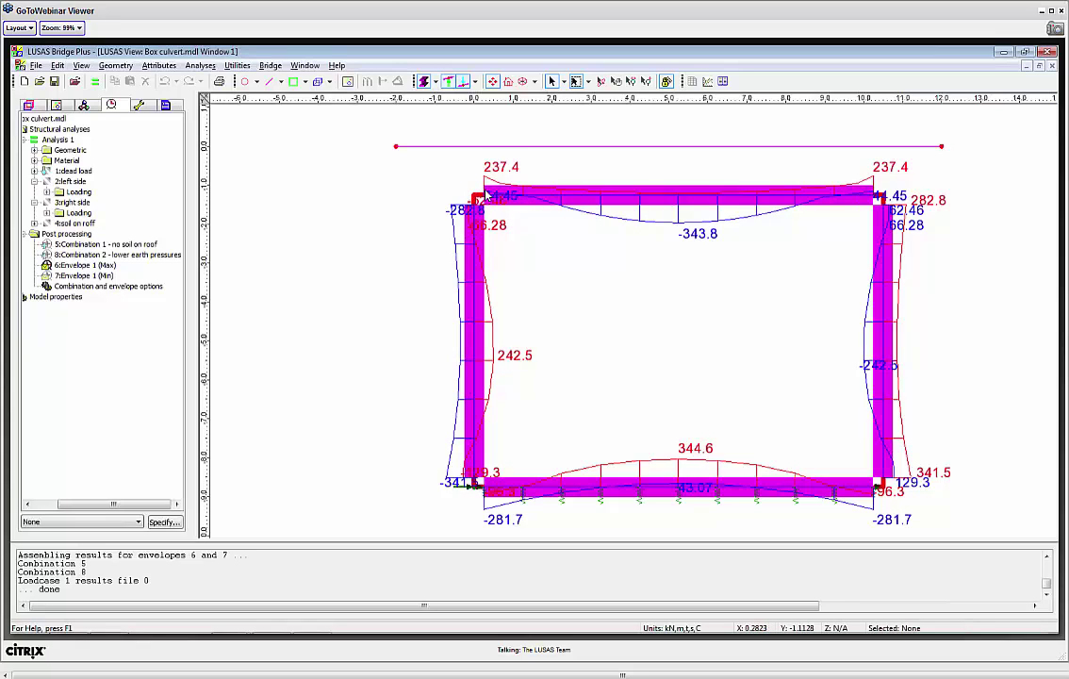
mouse_move(478, 197)
Review the Thick beam line mesh's rigid zone and end release settings for the start and end of line.
left_click(84, 105)
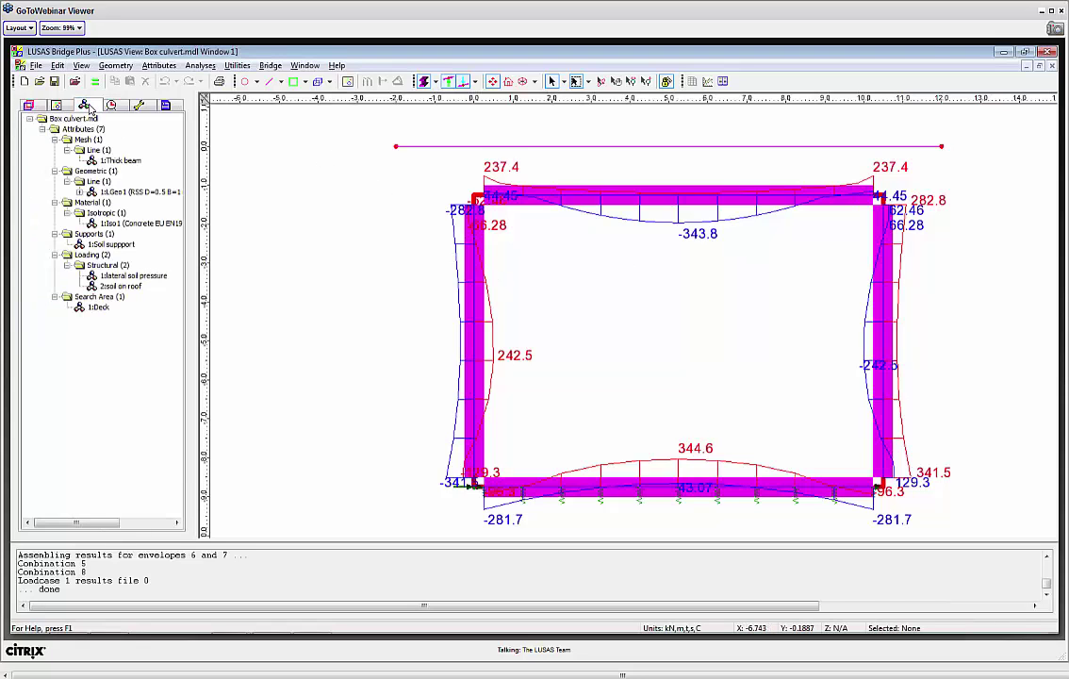
double_click(119, 161)
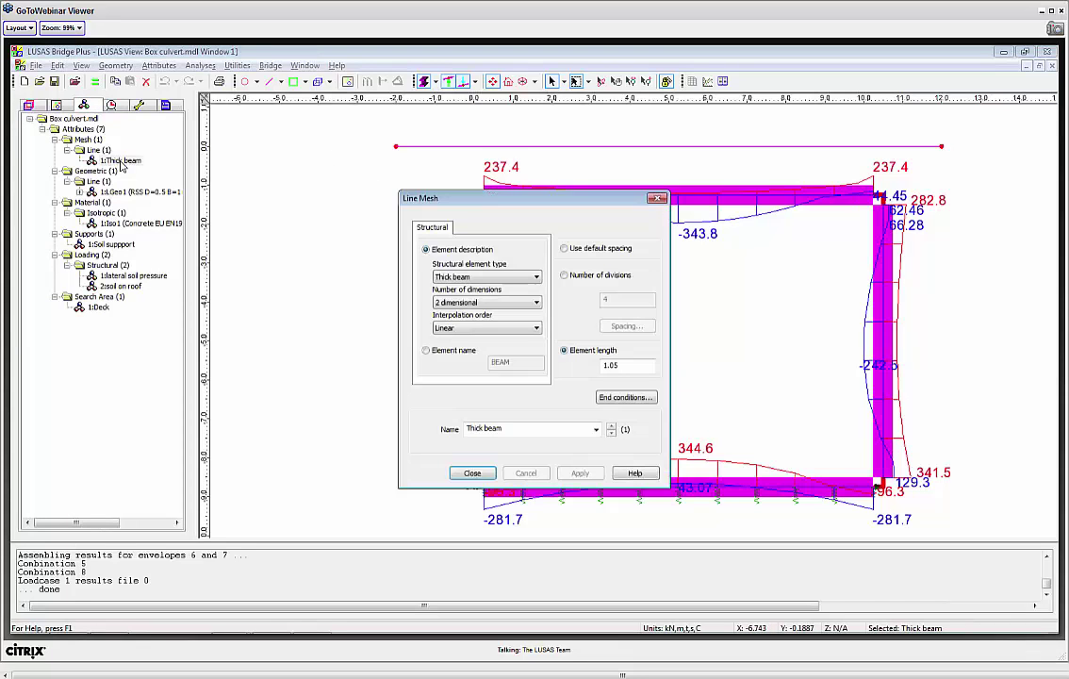
left_click(625, 398)
left_click(476, 257)
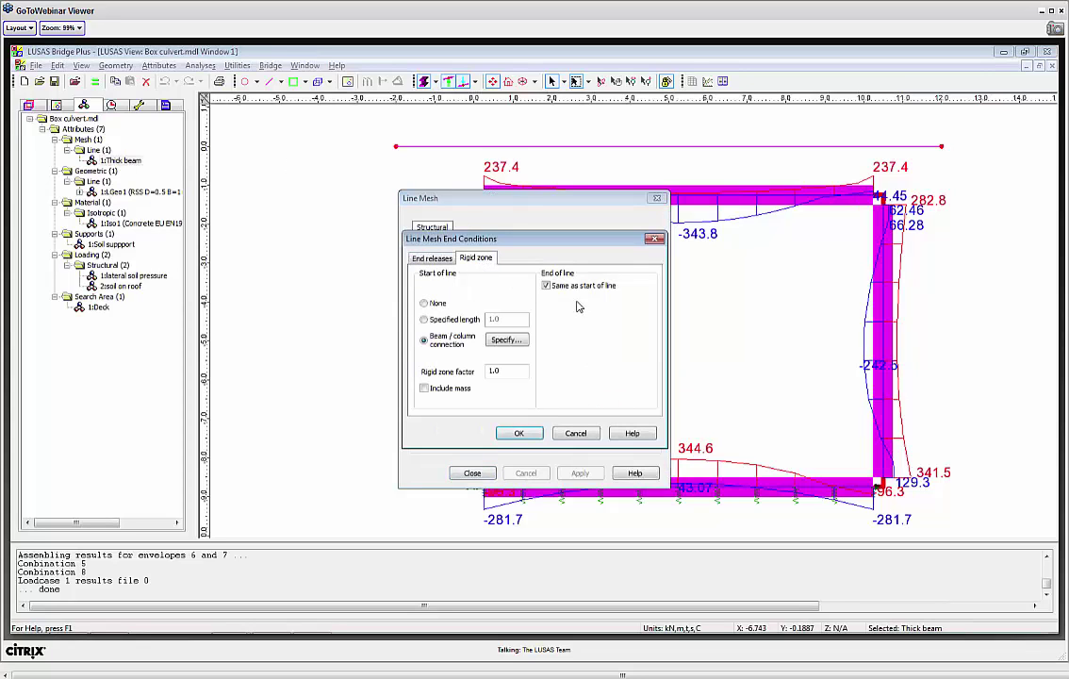
left_click(546, 286)
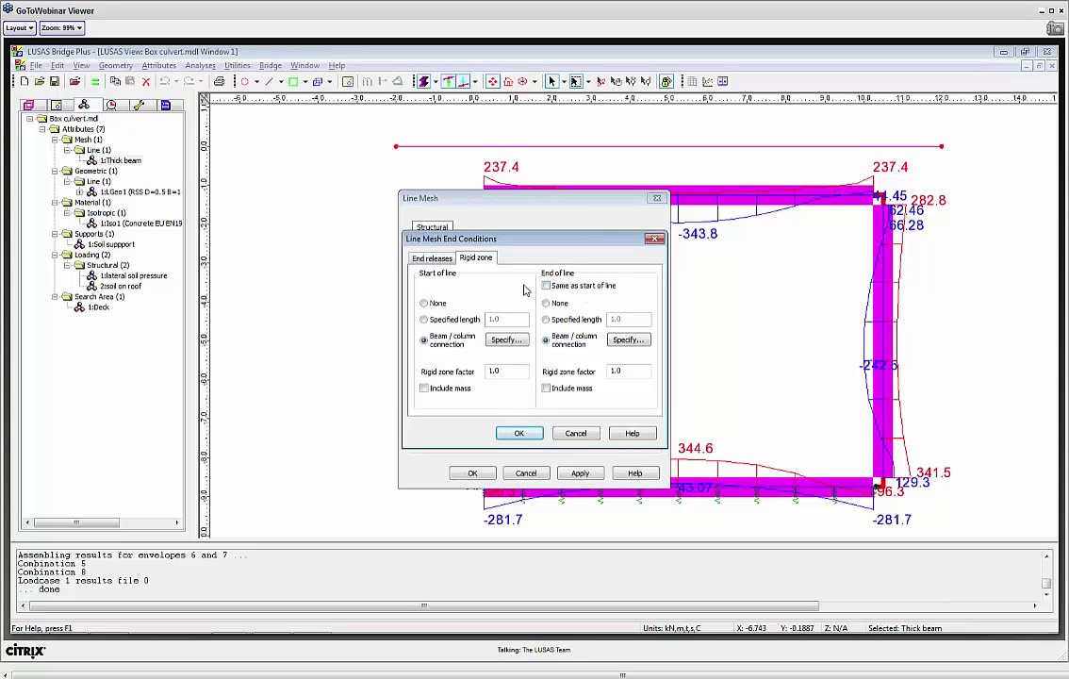
left_click(547, 286)
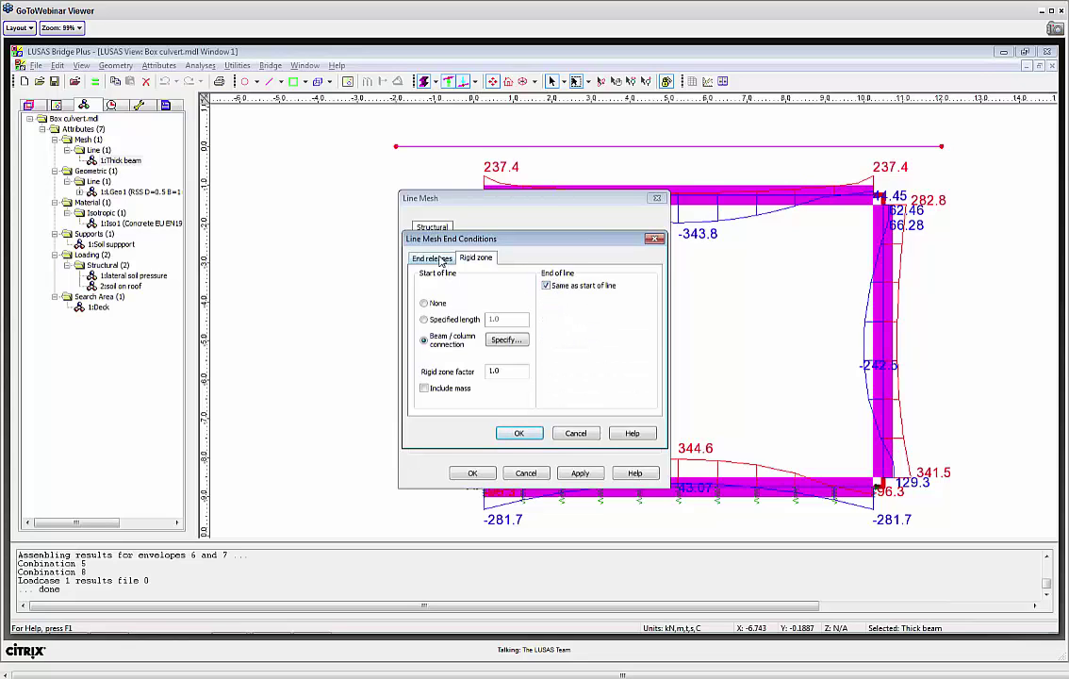
left_click(440, 259)
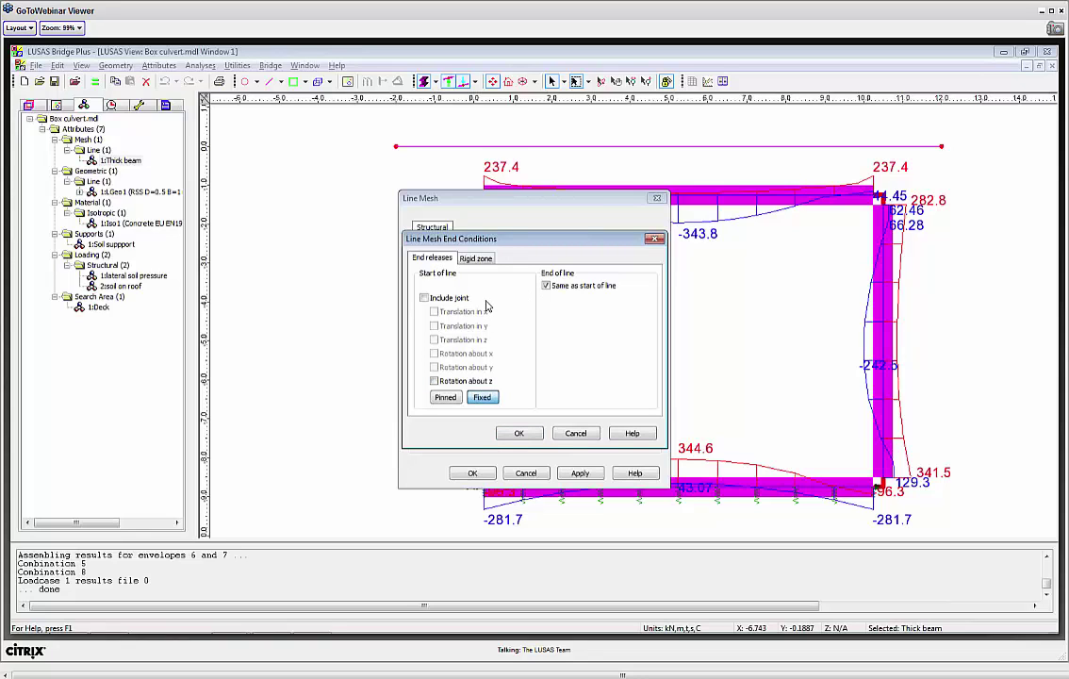
left_click(454, 381)
left_click(576, 433)
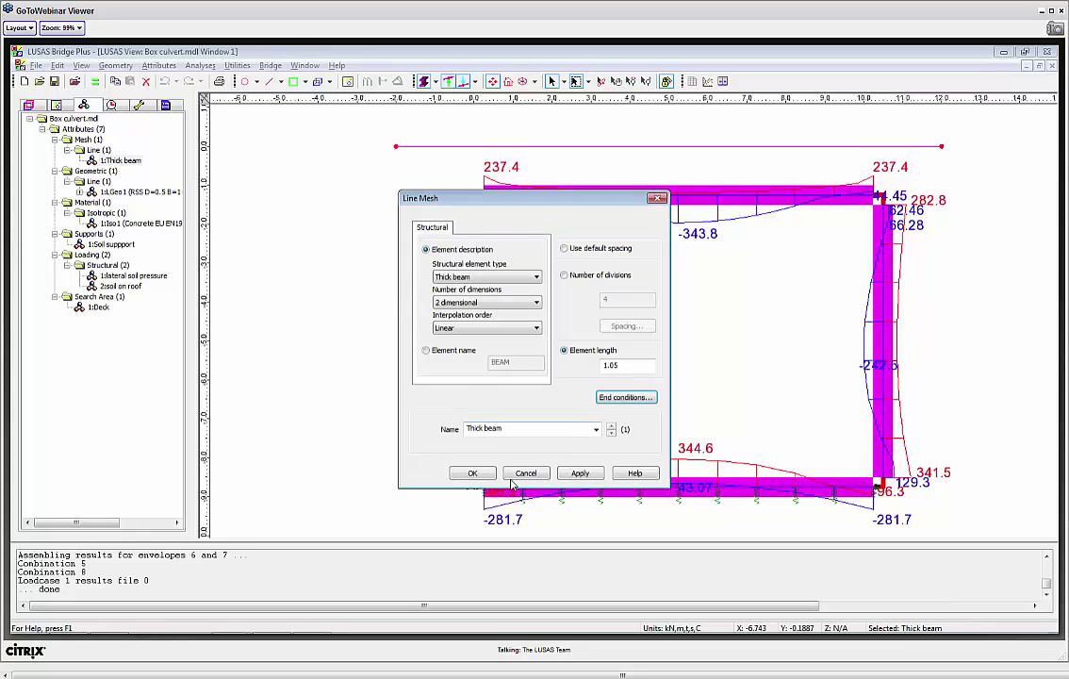
left_click(472, 473)
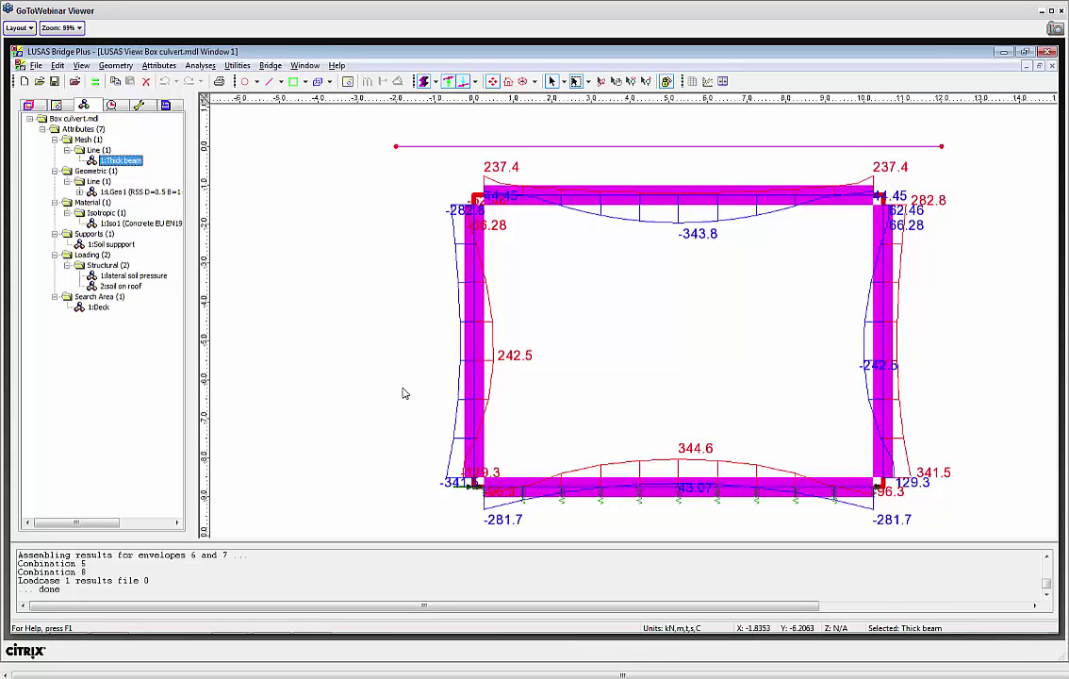
key("alt+Tab")
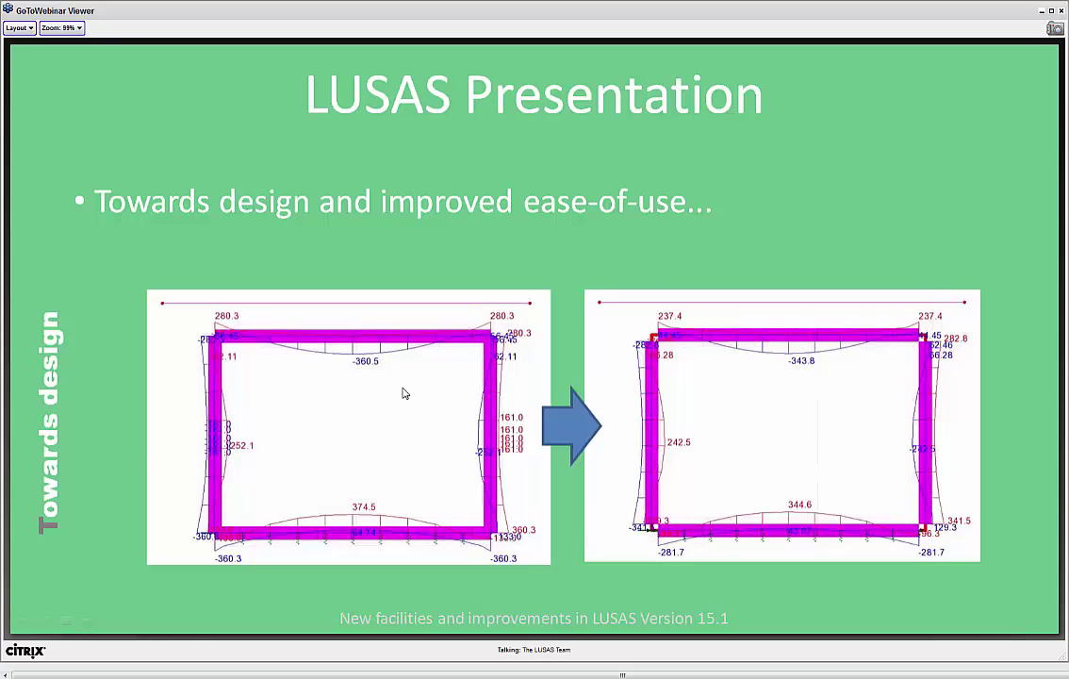
key("Right")
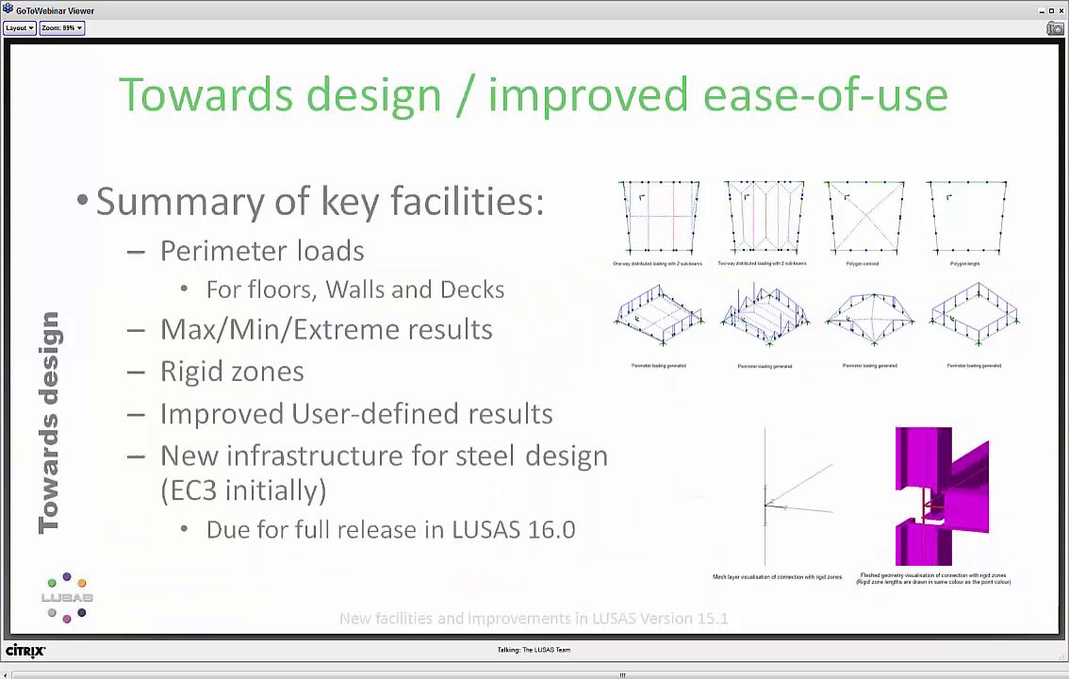
key("Right")
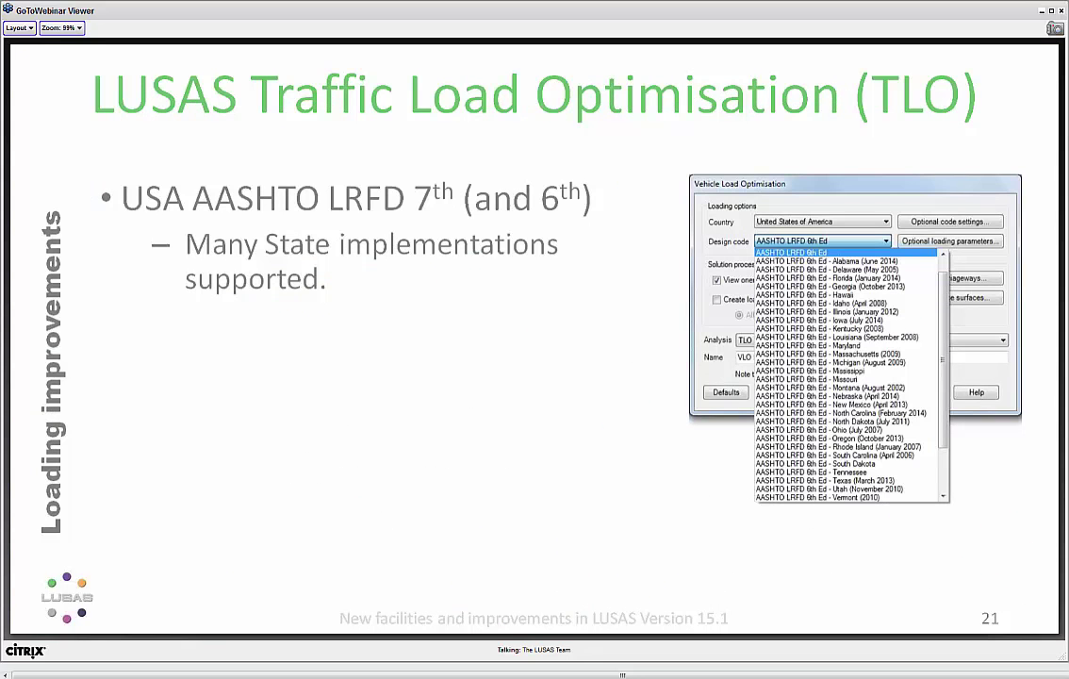